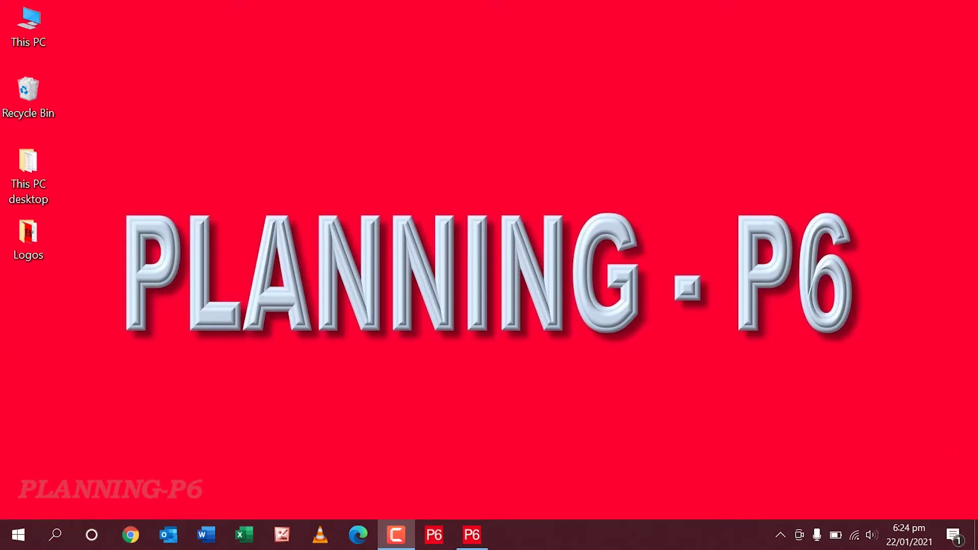
Step: Switch to Primavera P6, preview the activities layout for printing, and choose PA4 as the paper size in its page setup
left_click(476, 532)
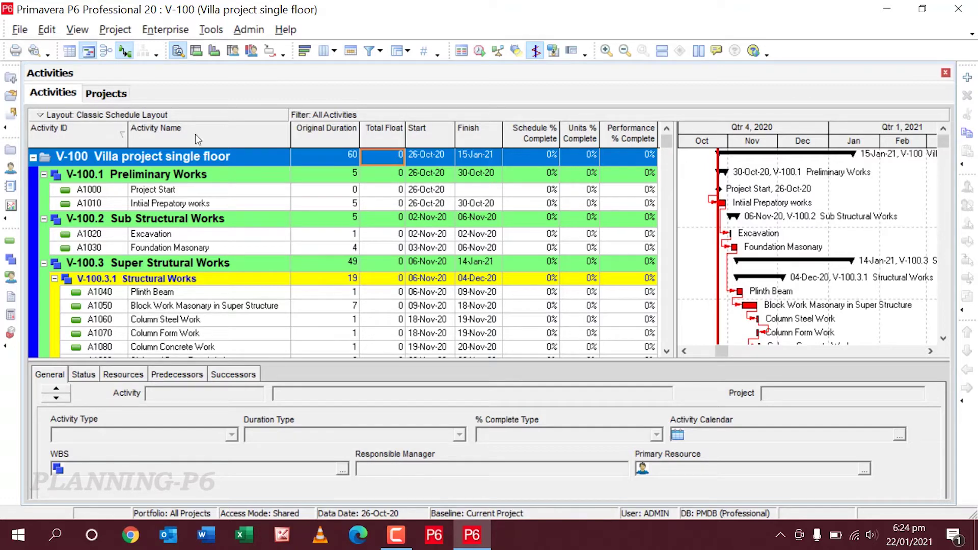
left_click(36, 51)
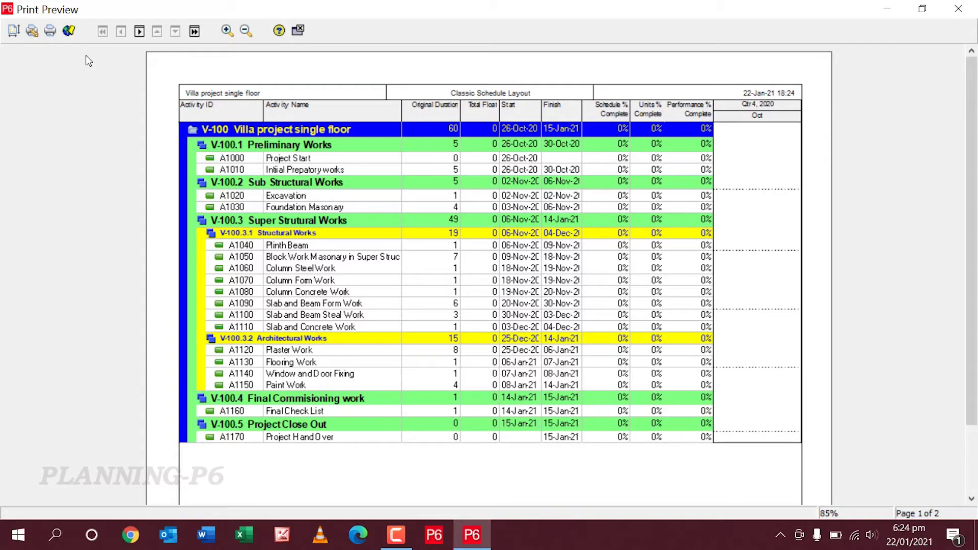
left_click(12, 37)
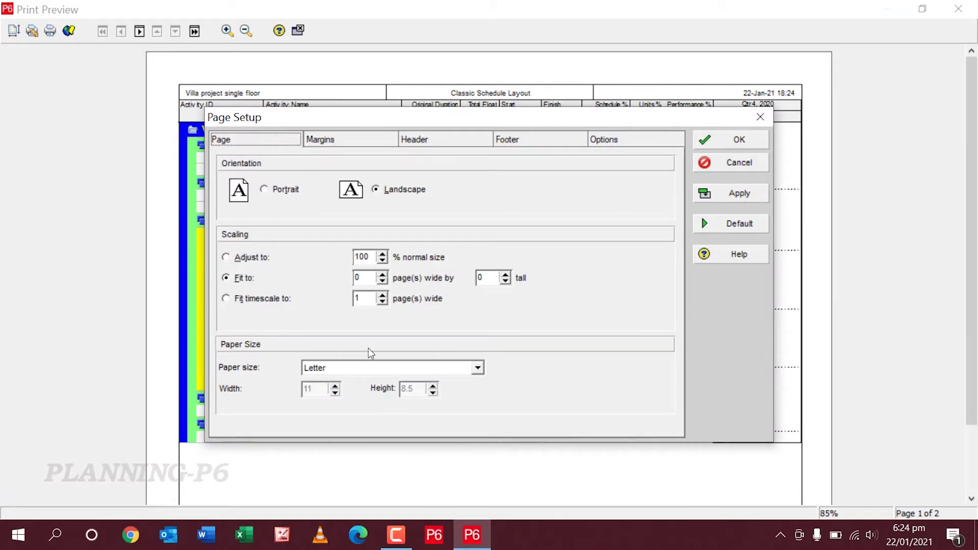
left_click(377, 370)
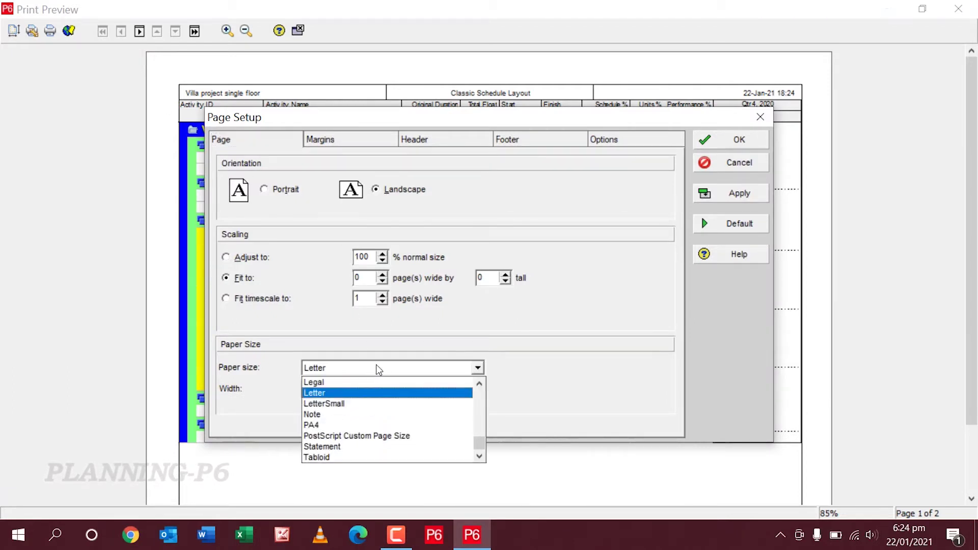
left_click(337, 425)
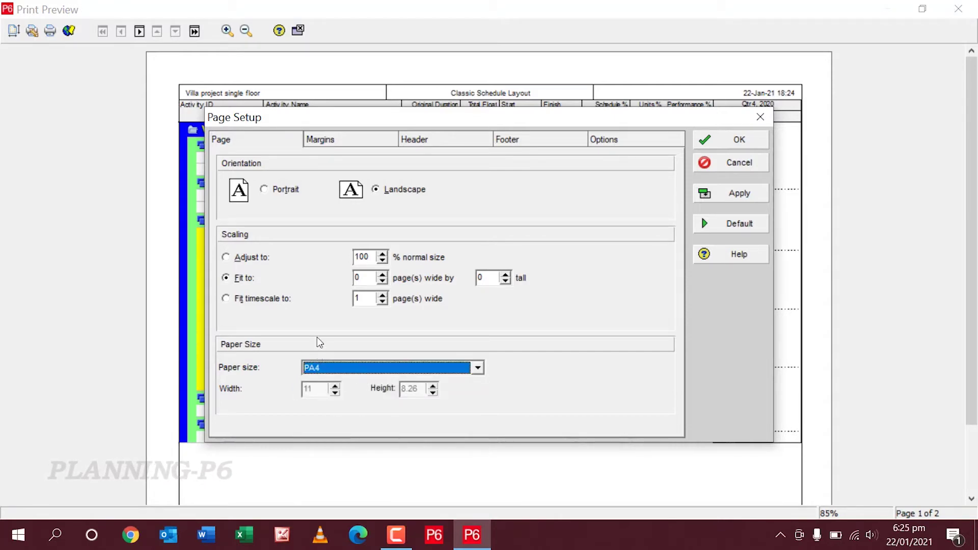
Step: Try scaling the printout to 100% of normal size, and settle on fitting the timescale to 1 page wide
left_click(252, 259)
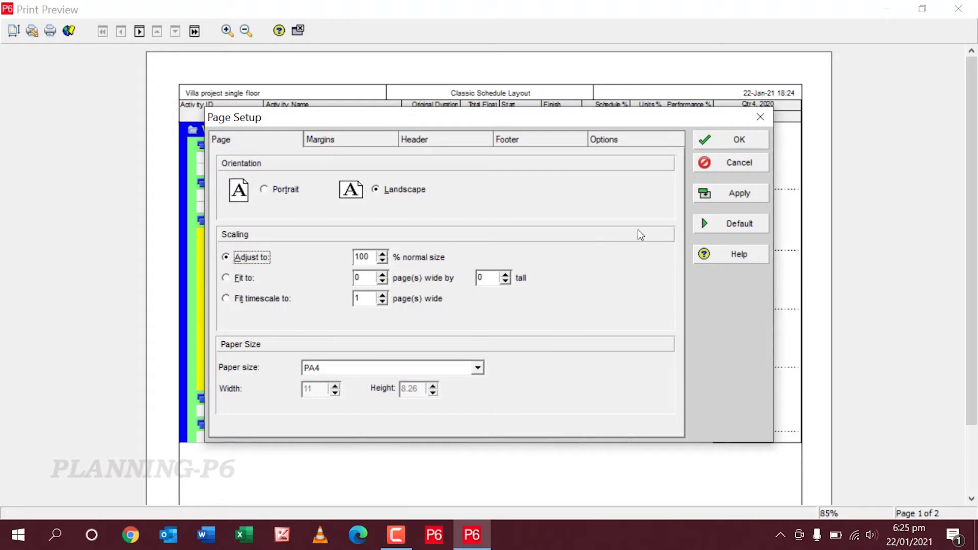
left_click_drag(613, 118, 649, 201)
left_click(744, 280)
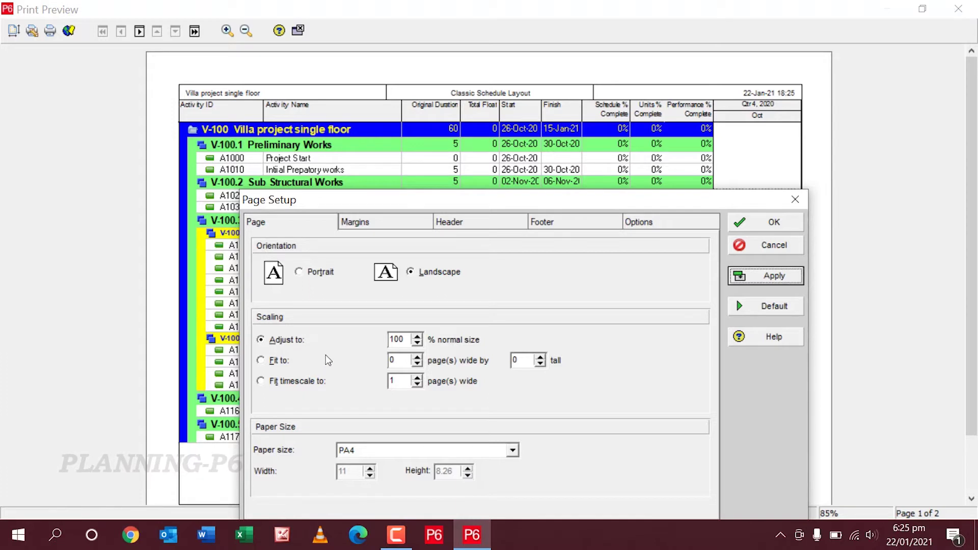
left_click(294, 386)
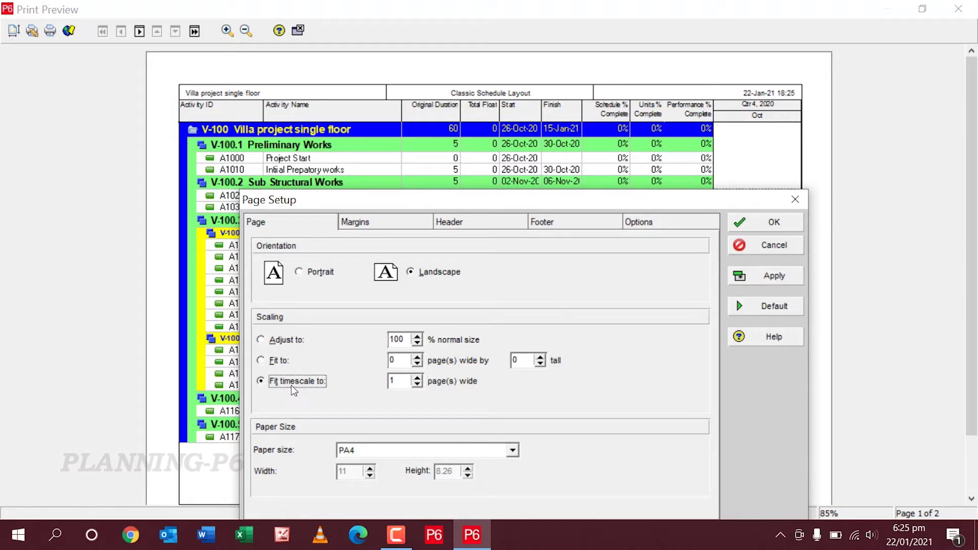
left_click(748, 278)
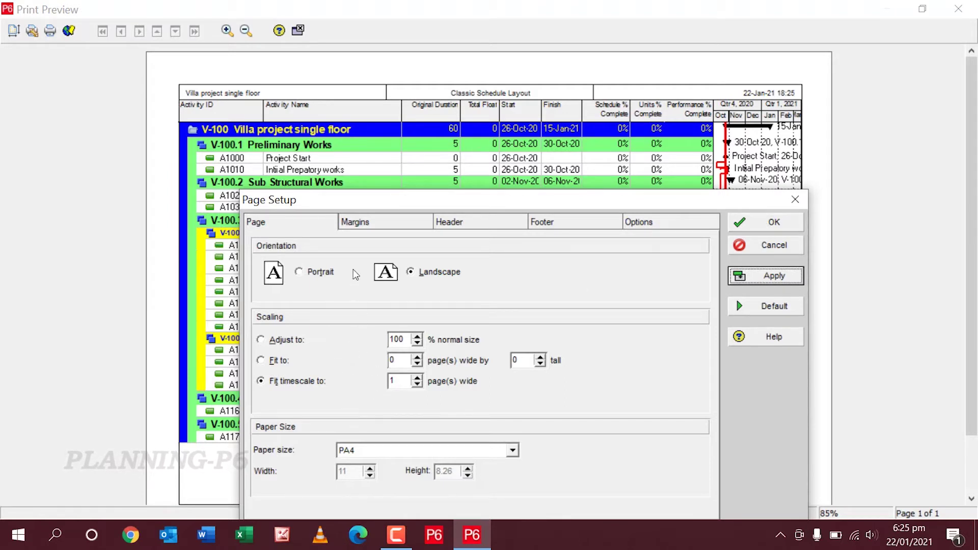
Step: Set the top, left, bottom and right page margins to 0 and apply them to the preview
left_click(387, 227)
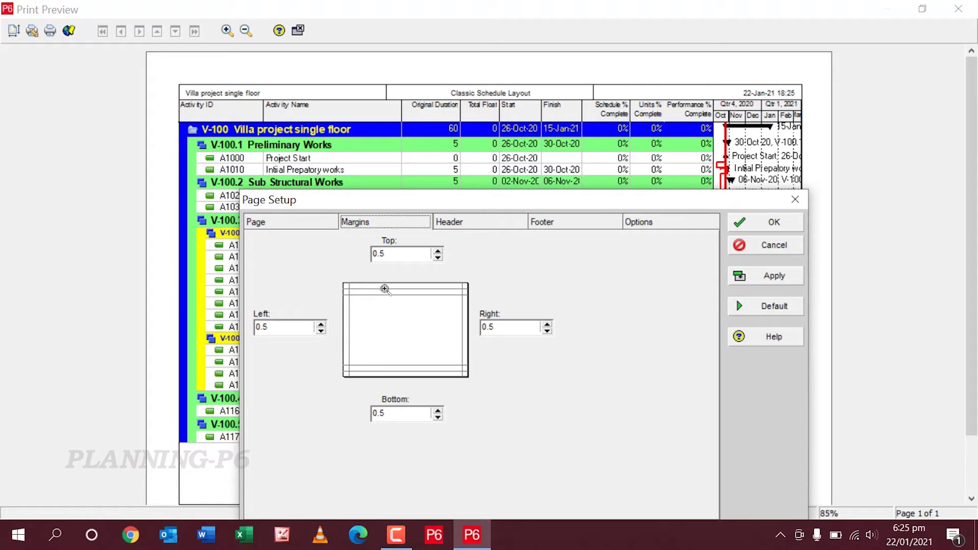
left_click(438, 258)
left_click(438, 258)
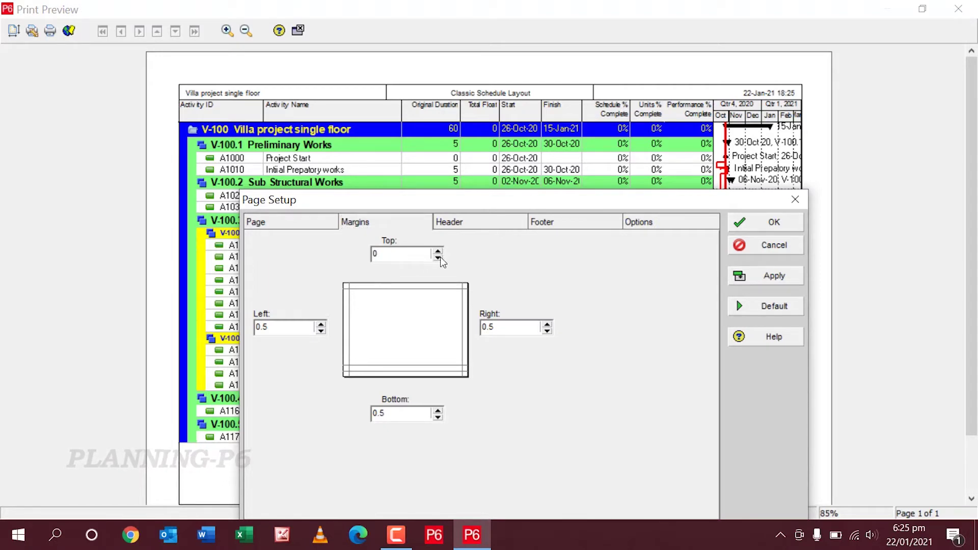
left_click(321, 331)
left_click(321, 331)
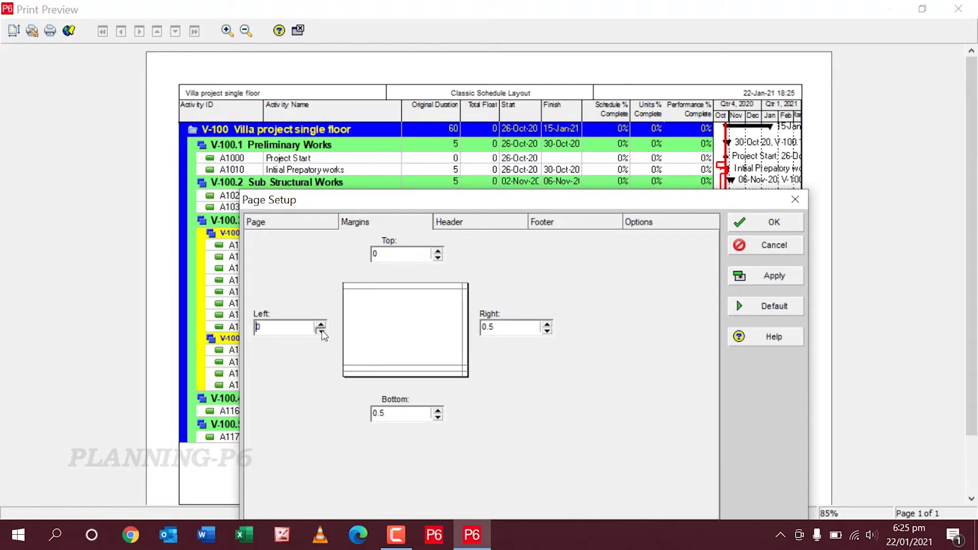
left_click(438, 417)
left_click(438, 417)
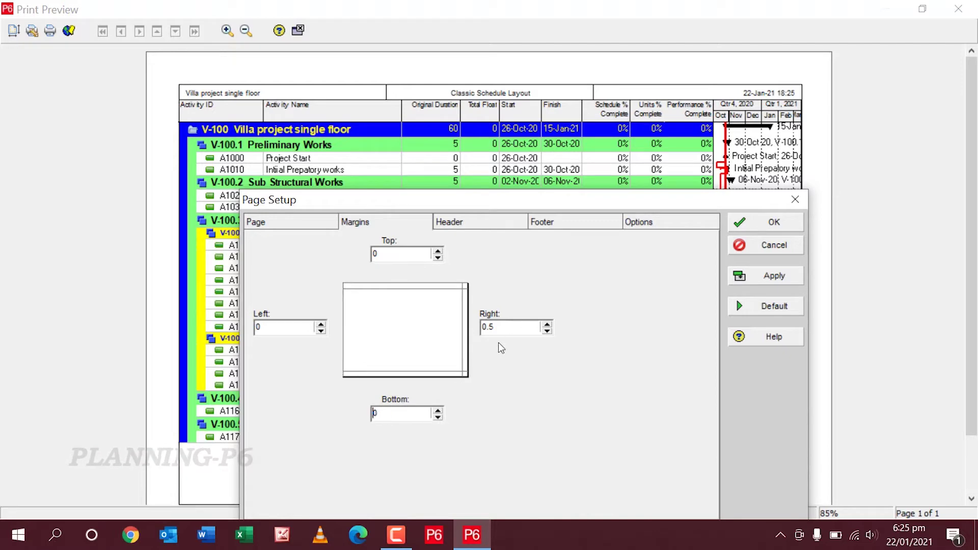
left_click(548, 331)
left_click(548, 331)
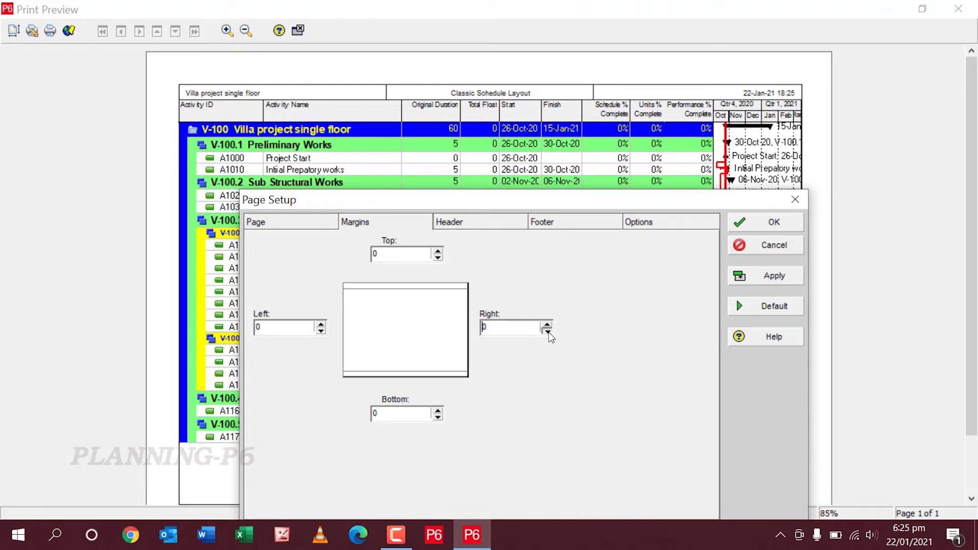
left_click(787, 280)
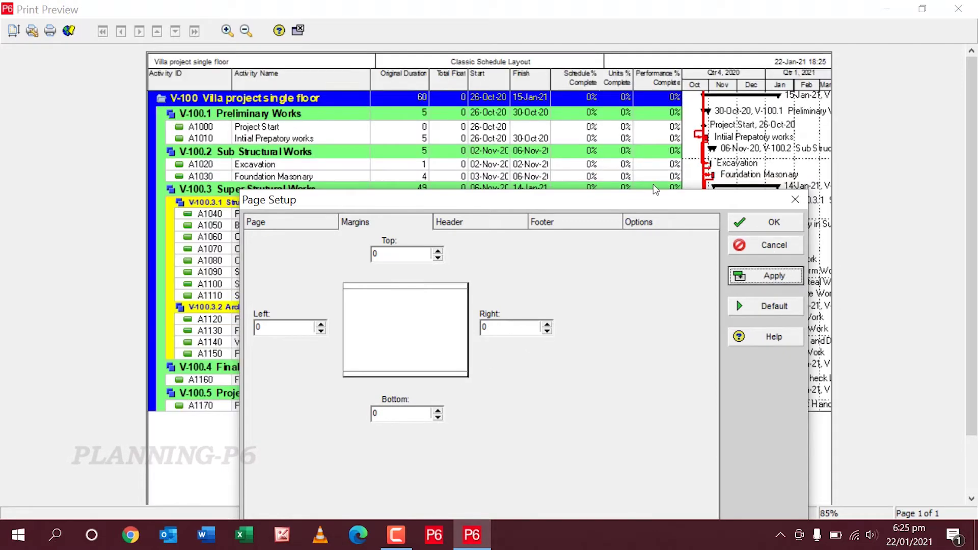
Step: Set the left page margin to 0.1 and the top page margin to 2.065
left_click(300, 322)
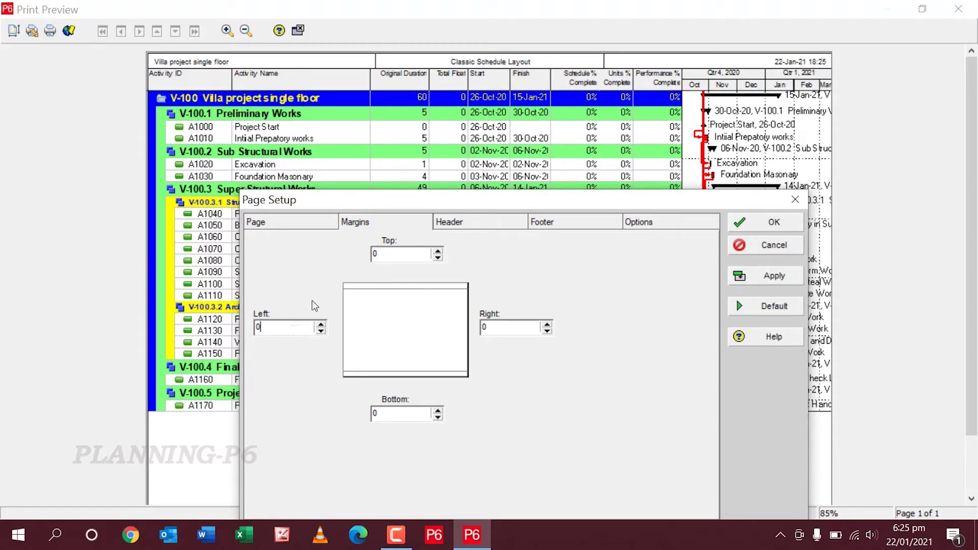
type(".1")
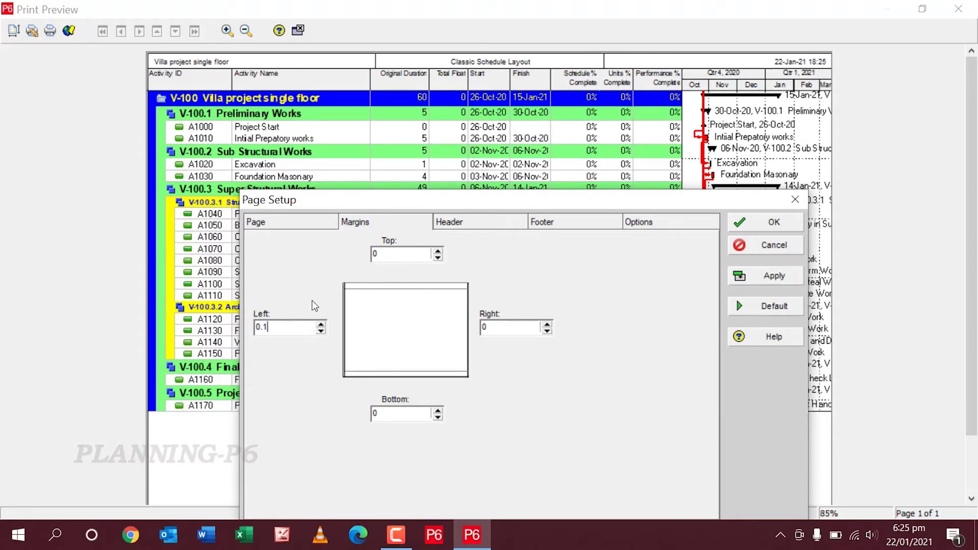
left_click(391, 256)
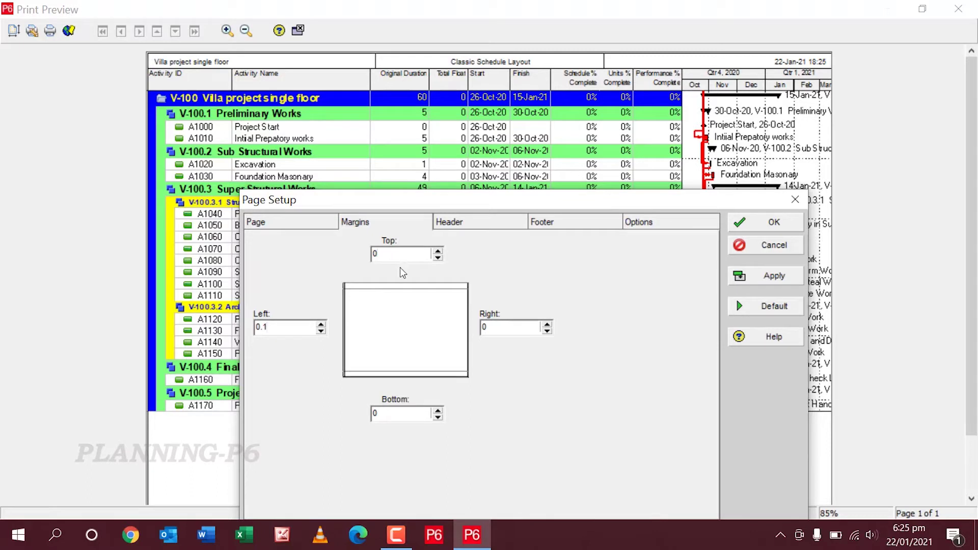
key("BackSpace")
type("2.065")
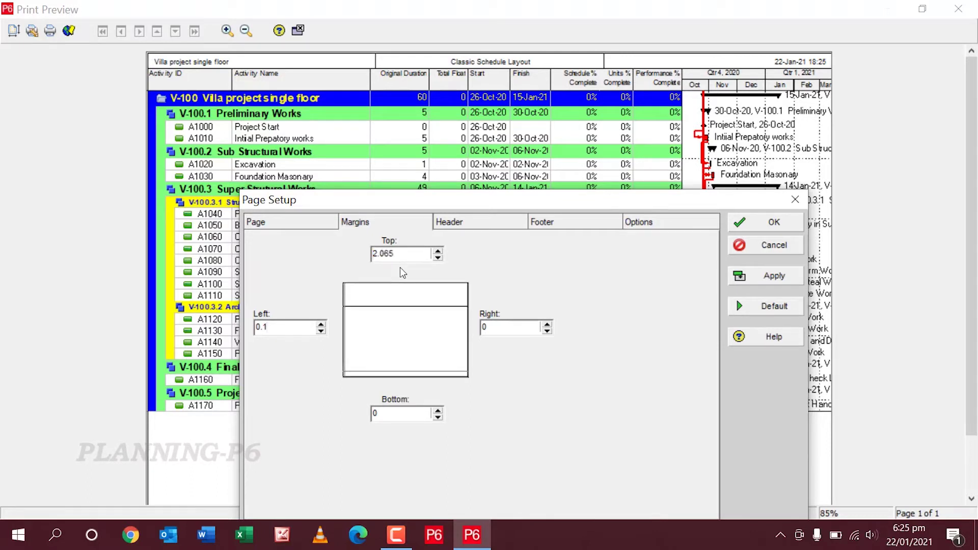
Step: Reduce the top page margin to 0
left_click(438, 257)
left_click(438, 257)
left_click(438, 258)
left_click(438, 258)
left_click(438, 258)
left_click(438, 258)
left_click(438, 257)
left_click(438, 258)
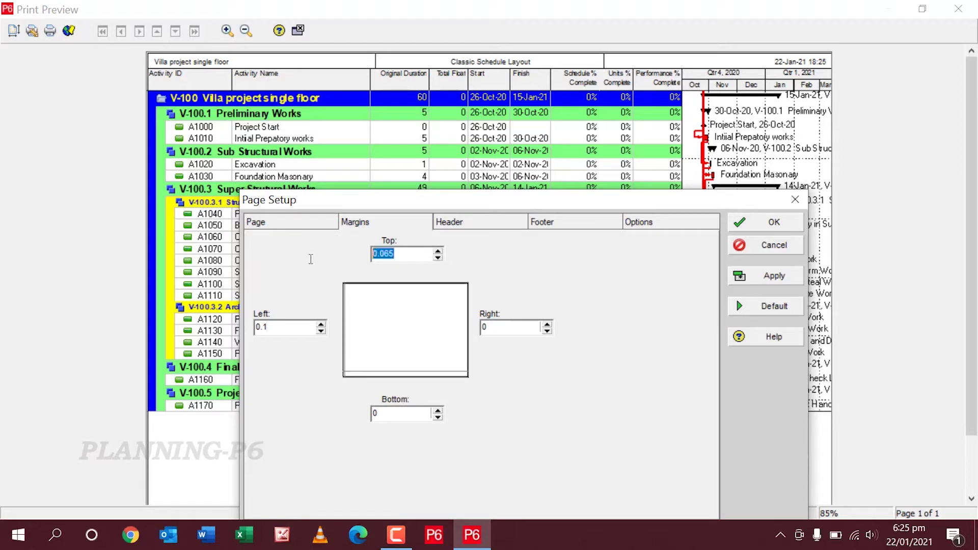
key("Home")
key("Delete")
type("2")
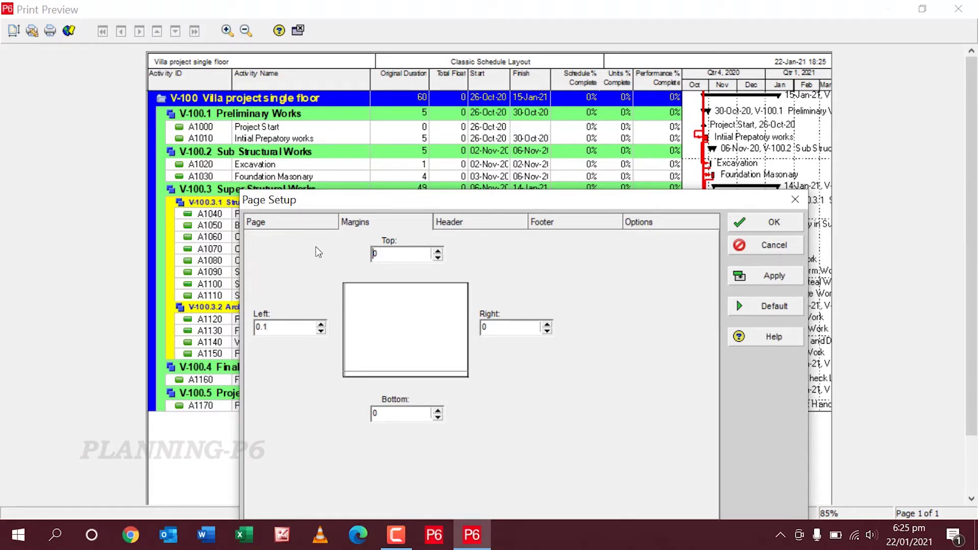
left_click(438, 258)
left_click(438, 258)
left_click(438, 258)
left_click(438, 258)
left_click(438, 257)
left_click(438, 258)
left_click(437, 258)
left_click(438, 258)
left_click(438, 258)
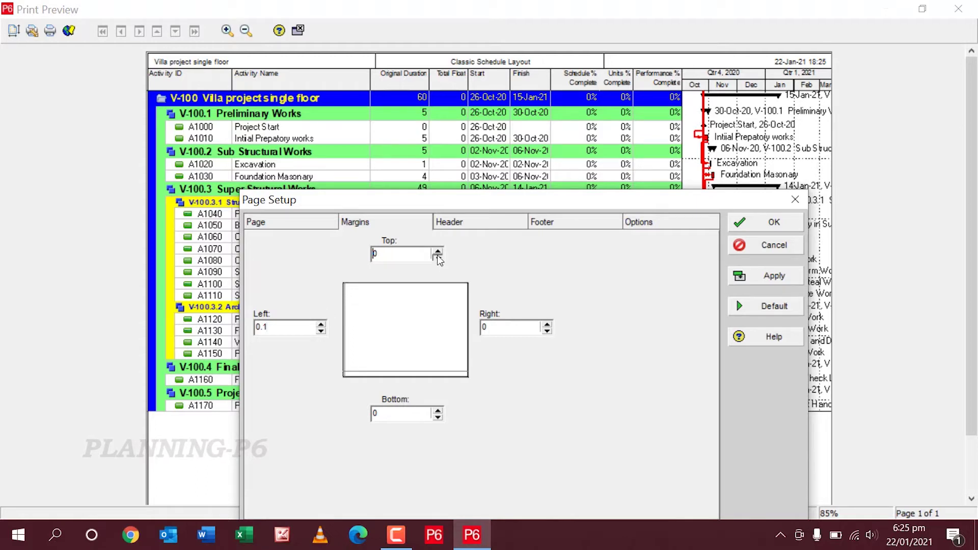
Step: Set the top, left, right and bottom page margins to 0.25 each and apply them to the preview
left_click(438, 252)
left_click(321, 324)
left_click(321, 331)
left_click(321, 330)
type(".25")
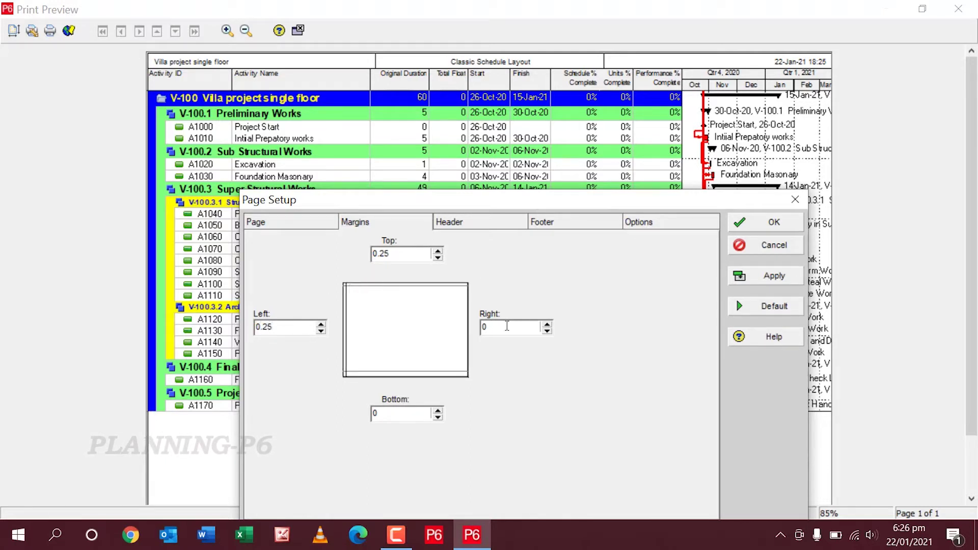
left_click(547, 324)
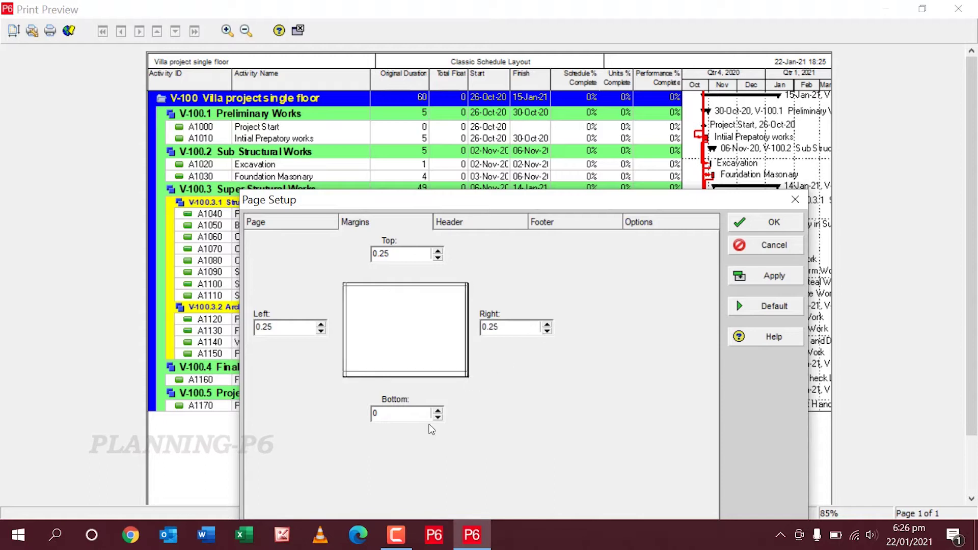
left_click(437, 409)
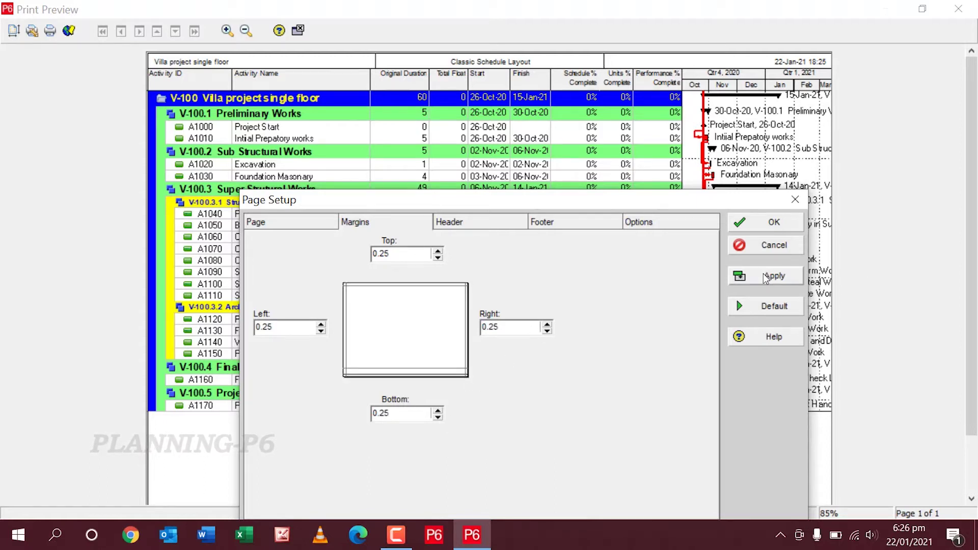
left_click(748, 275)
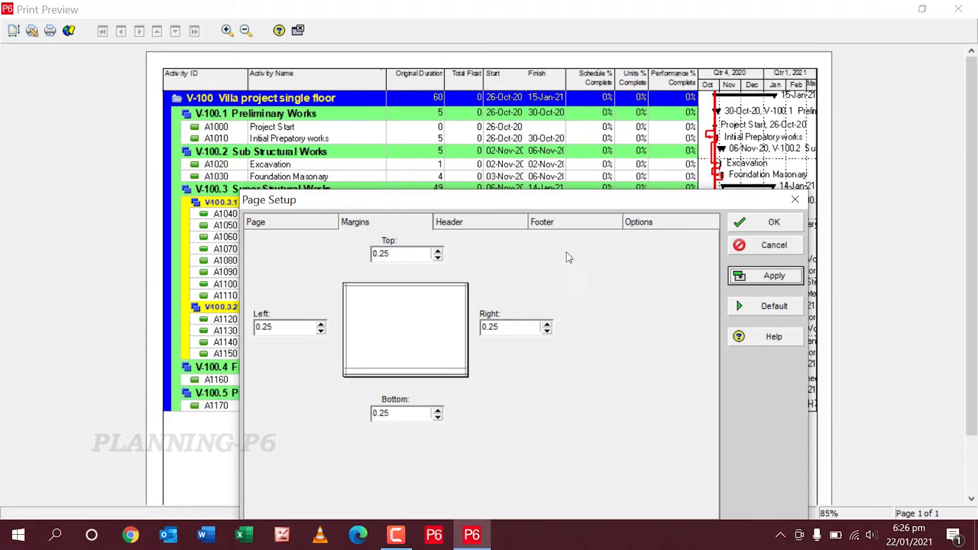
Step: Divide the page header into 2 sections with a height of 0.5 and apply the change
left_click(475, 222)
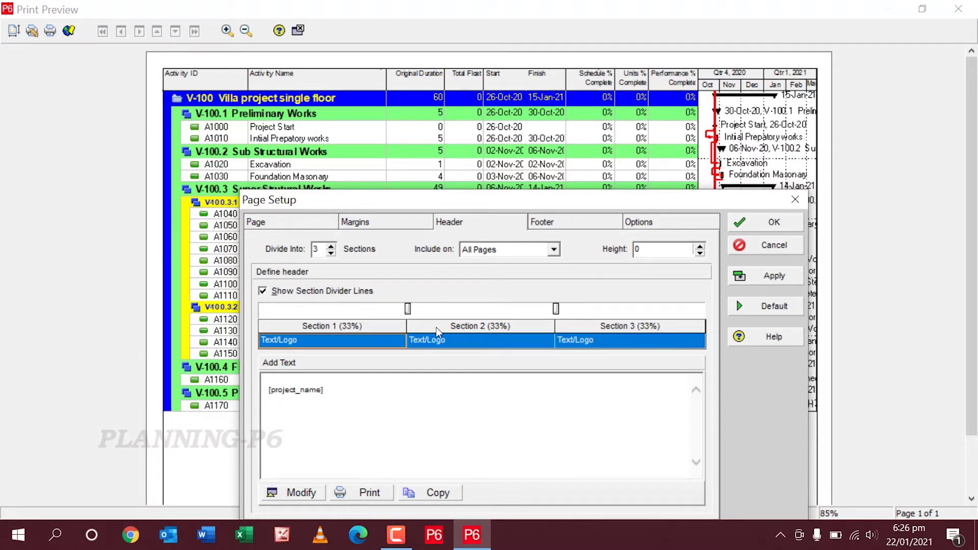
left_click(331, 253)
left_click(769, 277)
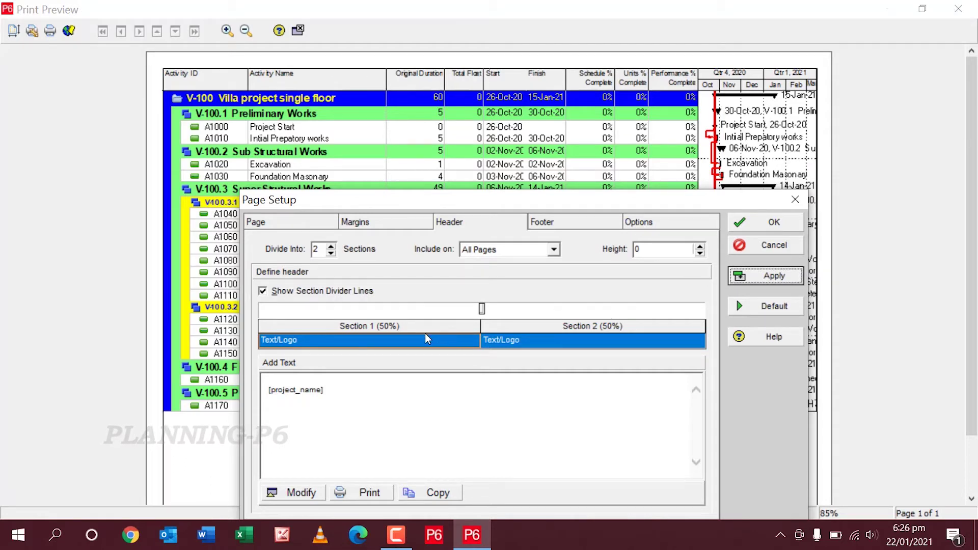
left_click(700, 246)
left_click(700, 246)
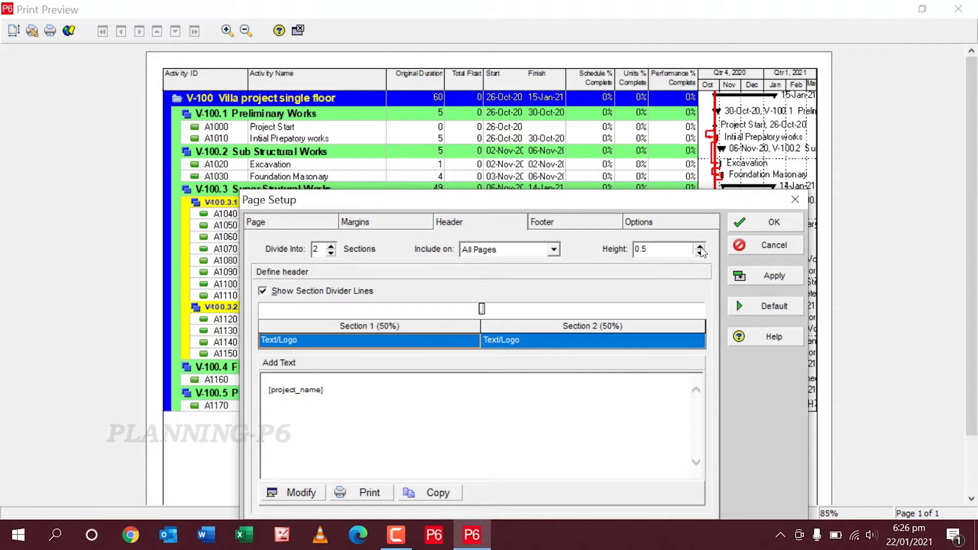
left_click(750, 273)
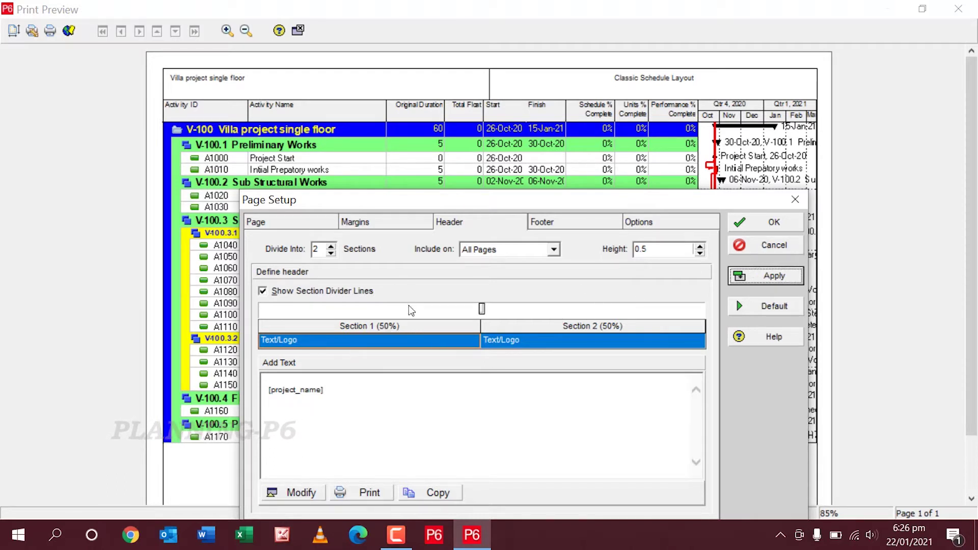
Step: Open the Text/Logo content of header section 1 for editing and select its project name placeholder
left_click(370, 341)
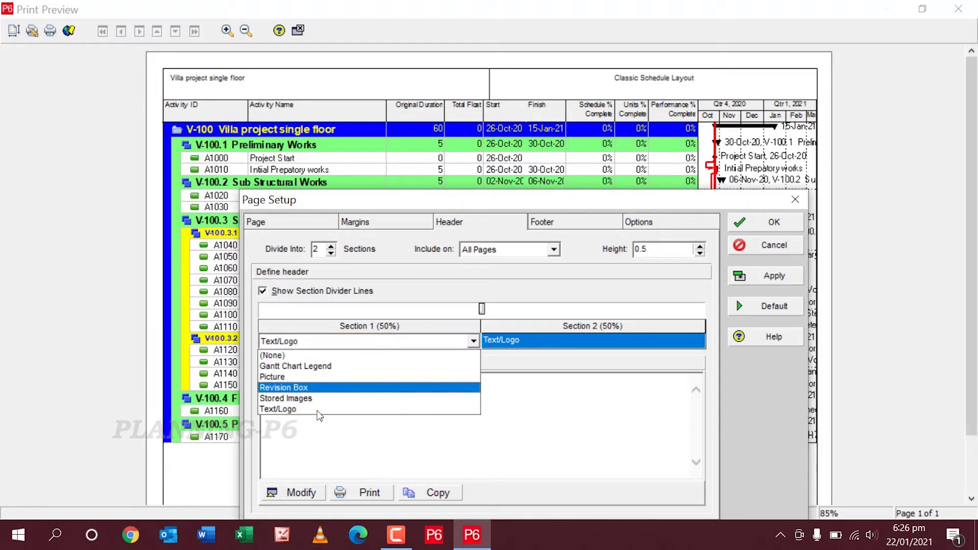
left_click(344, 346)
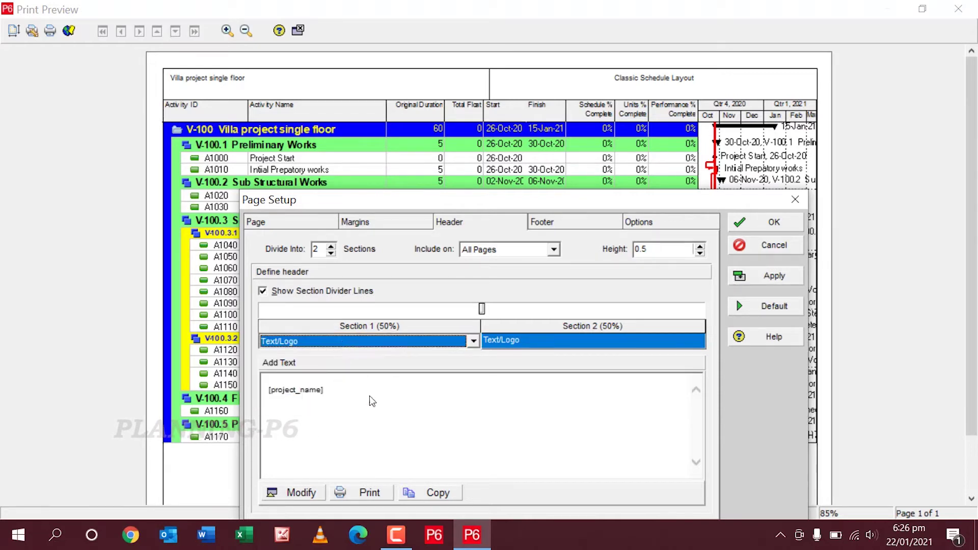
left_click(288, 493)
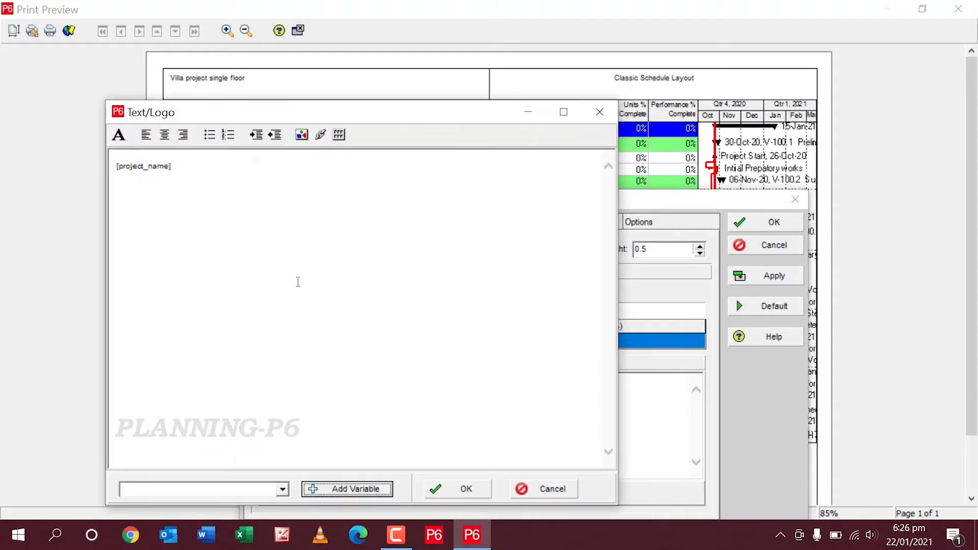
left_click_drag(187, 167, 106, 161)
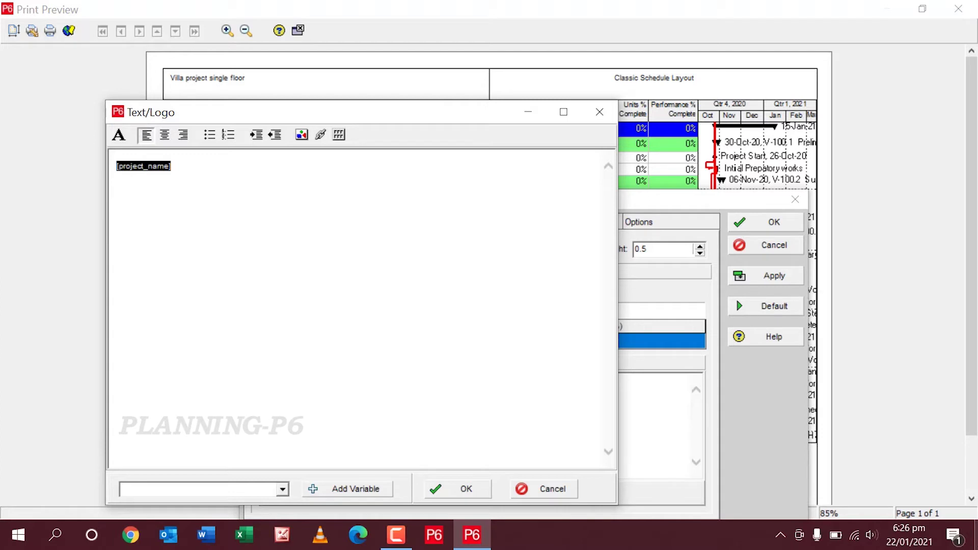
type("VILL")
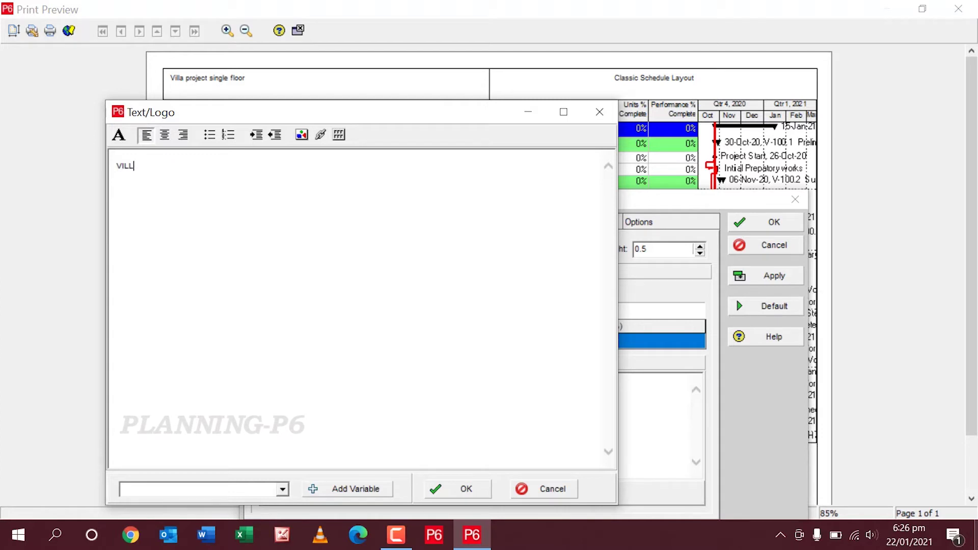
type("A")
key("BackSpace")
key("BackSpace")
key("BackSpace")
key("BackSpace")
key("BackSpace")
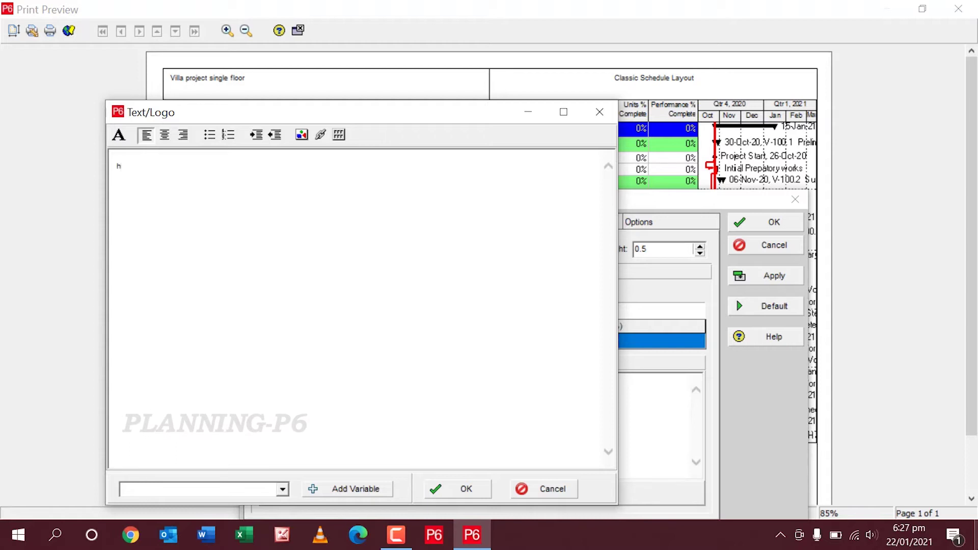
Step: Enter HOUSE PROJECT as the text of header section 1 and add the line CONSTRUCTION SCHEDULE above it
type("HU")
type("OUSE ")
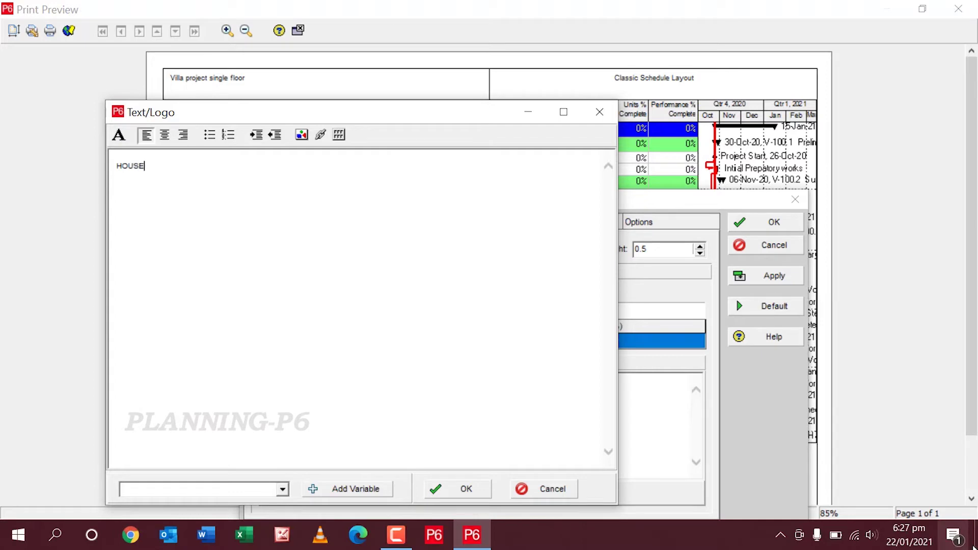
type("PROJECT")
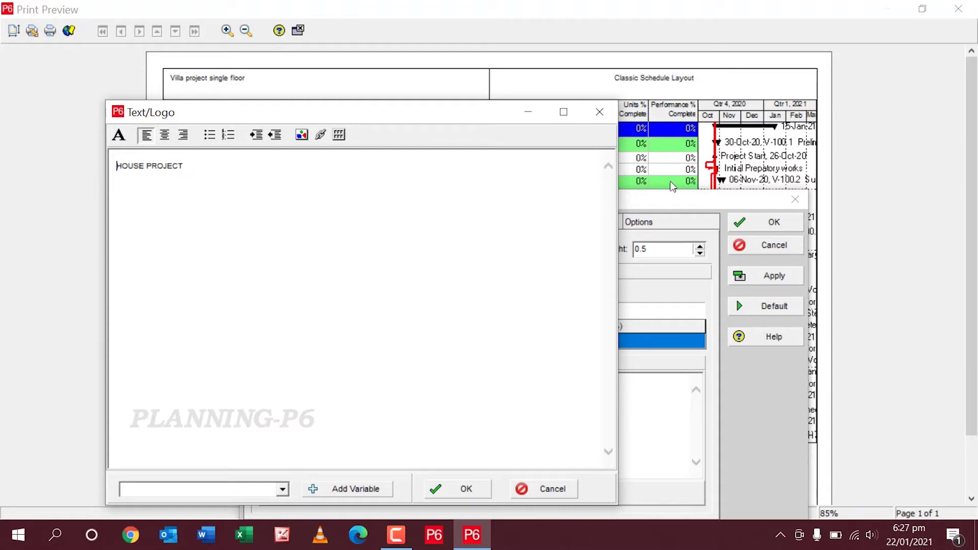
key("Return")
key("Return")
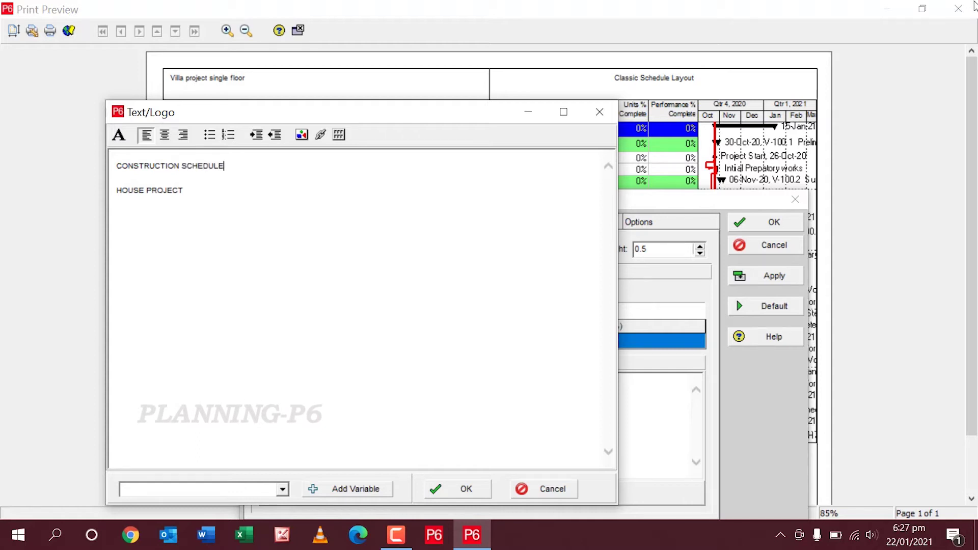
Step: Format both lines of header section 1 left-aligned in Arial Black, Bold Italic, size 12, and accept the text
left_click_drag(185, 199, 111, 162)
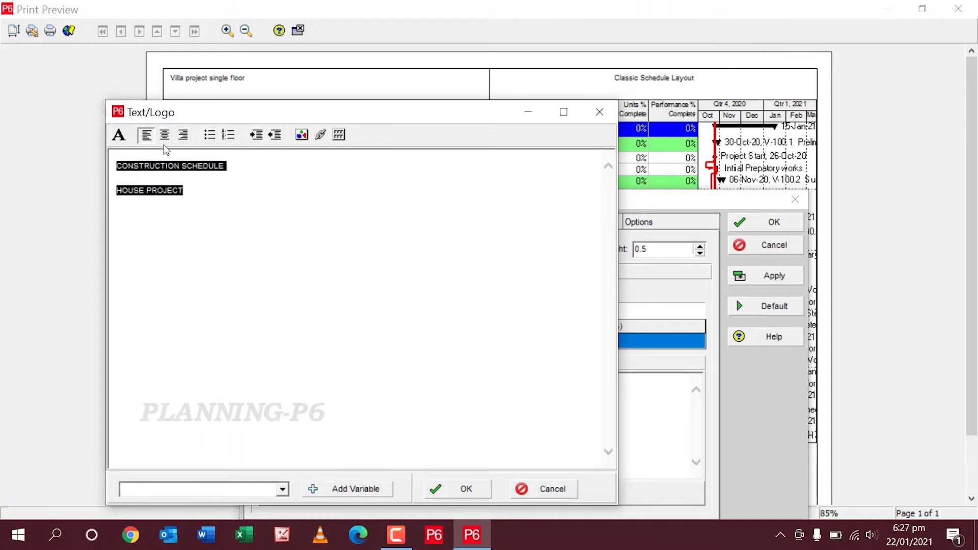
left_click(165, 135)
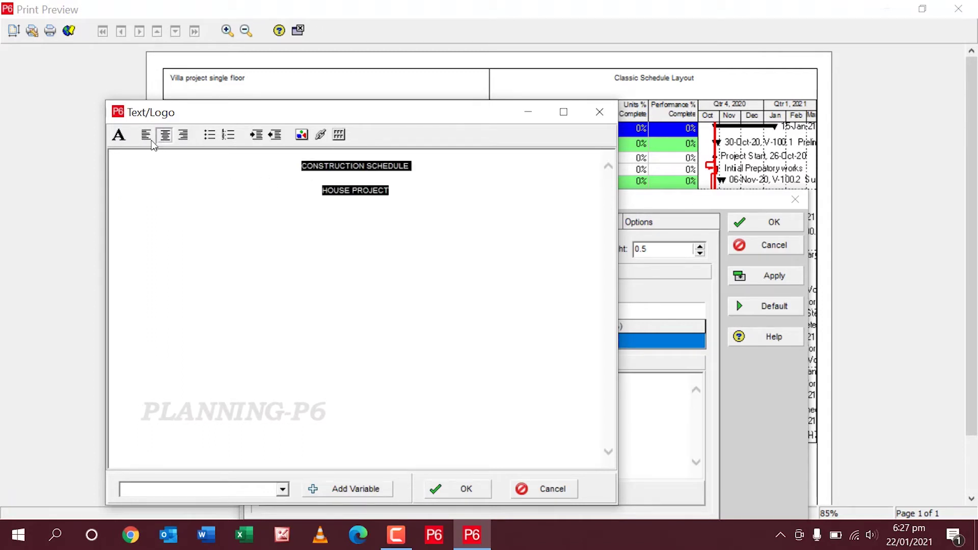
left_click(147, 135)
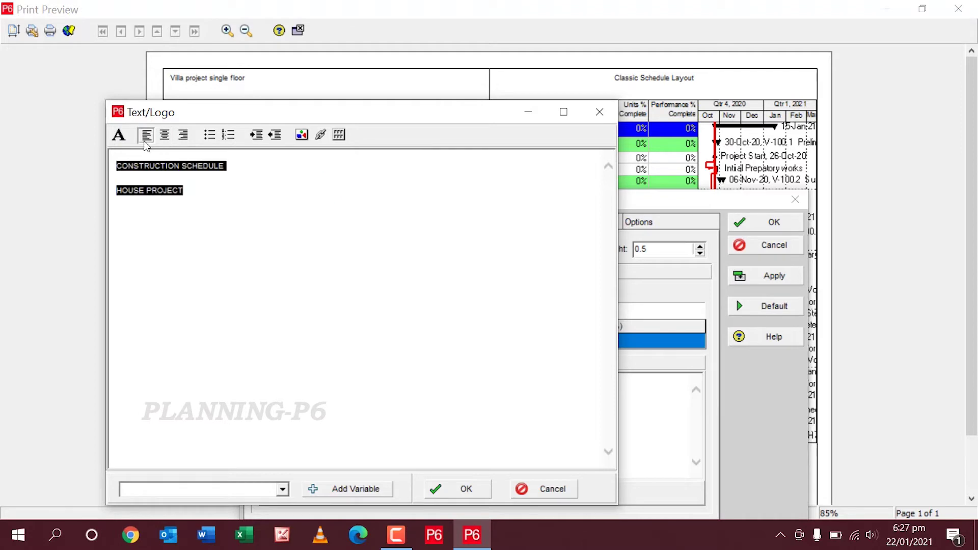
left_click(118, 140)
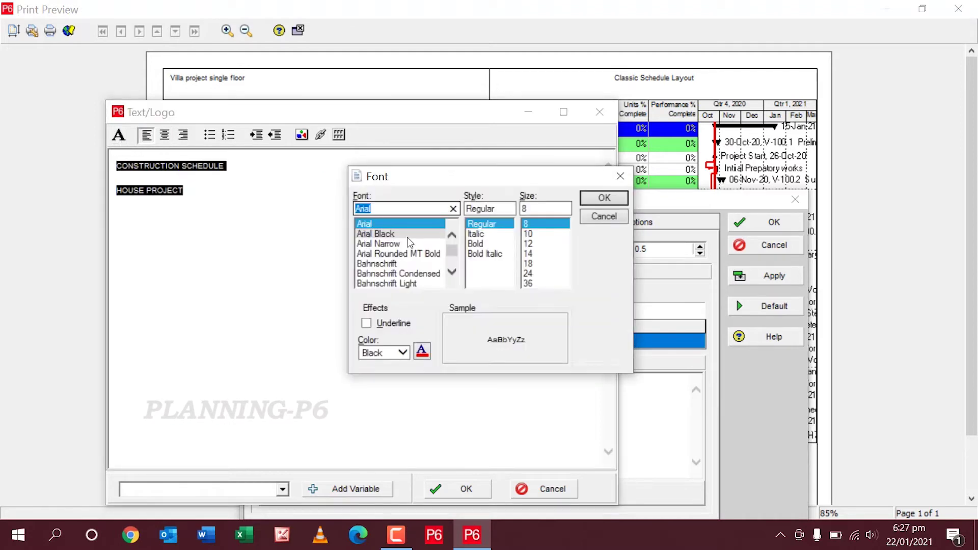
left_click(405, 234)
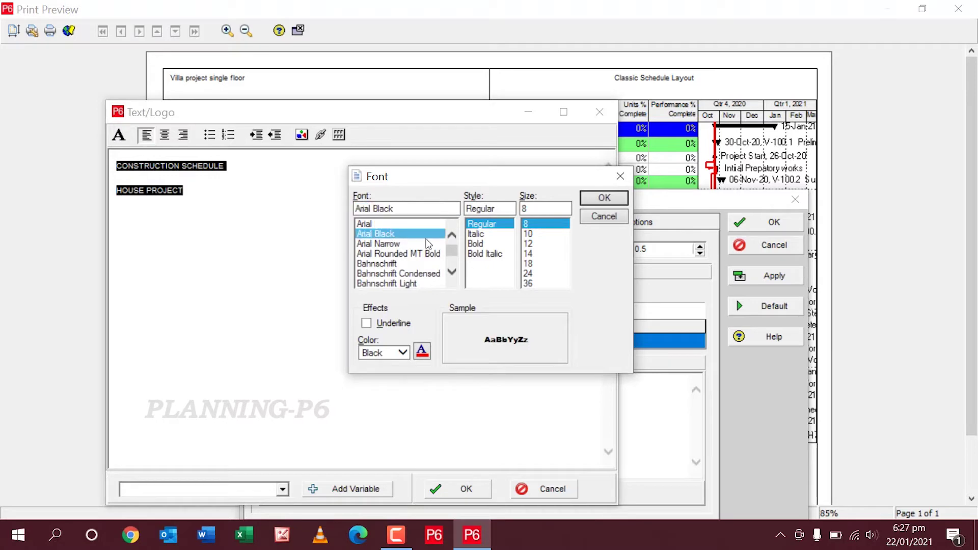
left_click(483, 253)
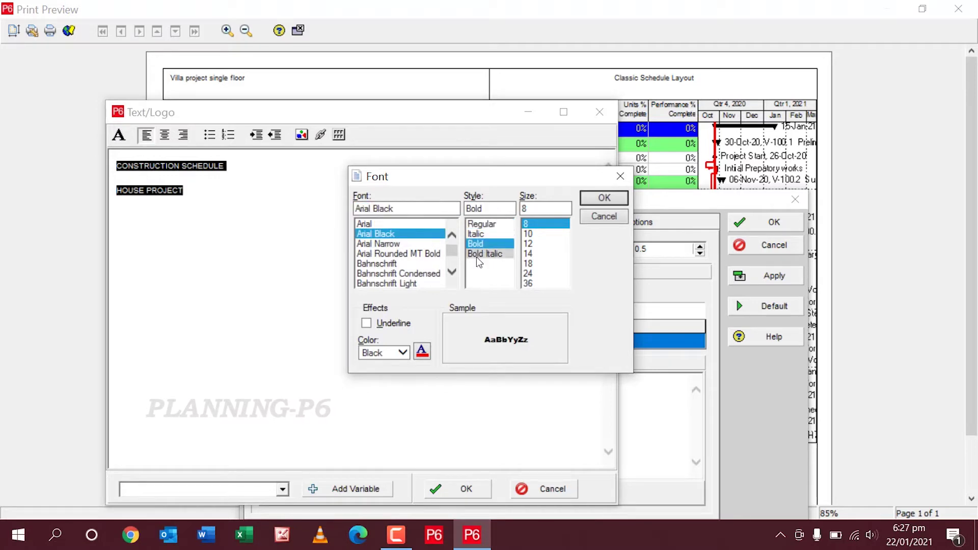
left_click(531, 243)
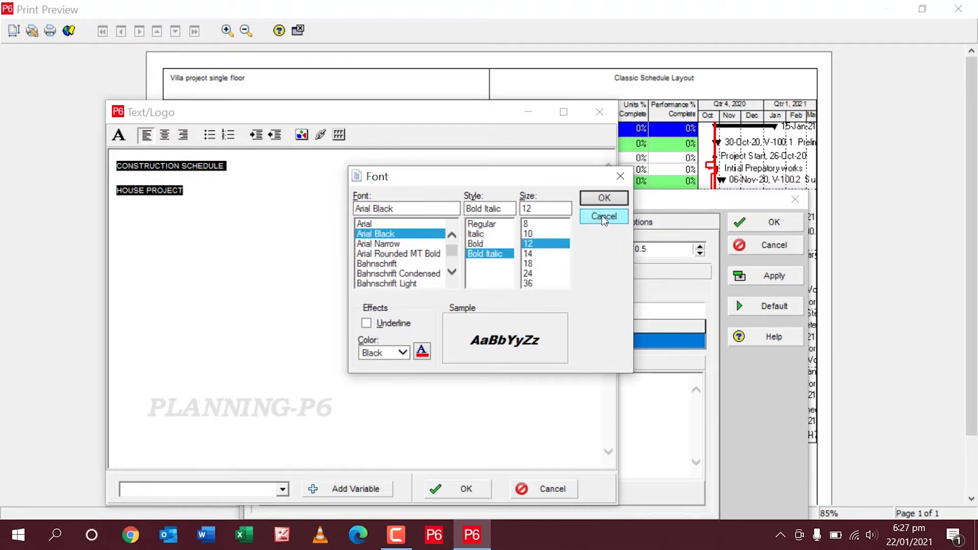
left_click(604, 199)
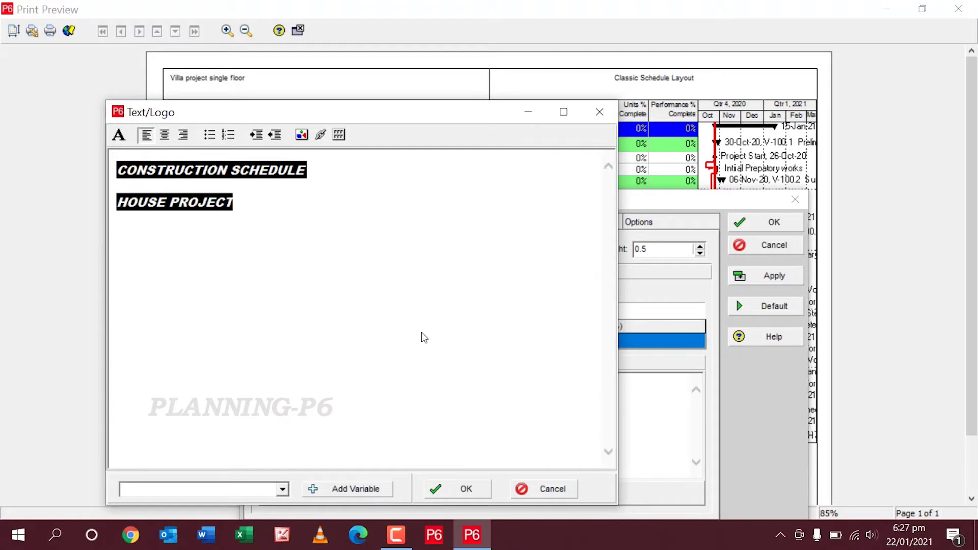
left_click(465, 490)
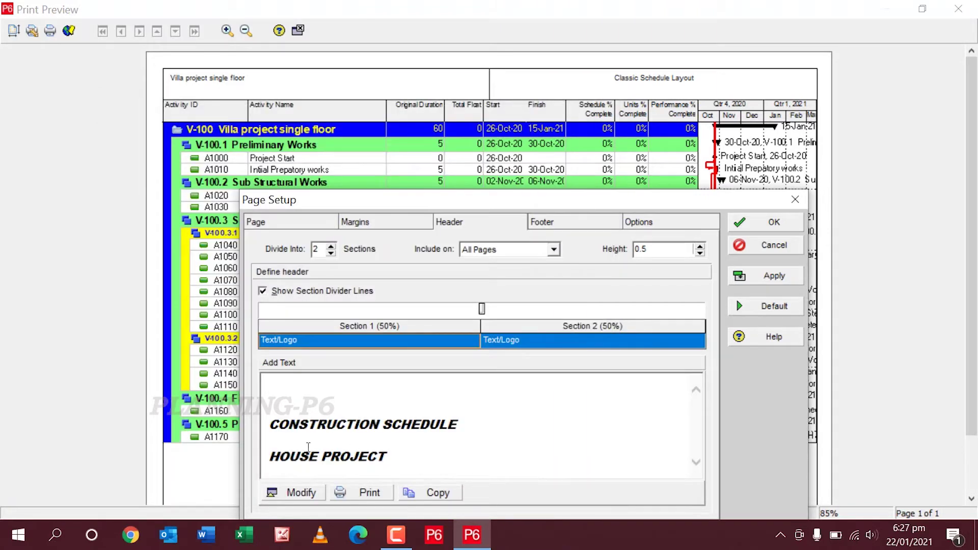
Step: Set the header height to 0.75 and apply it together with the new header text to the preview
left_click(773, 282)
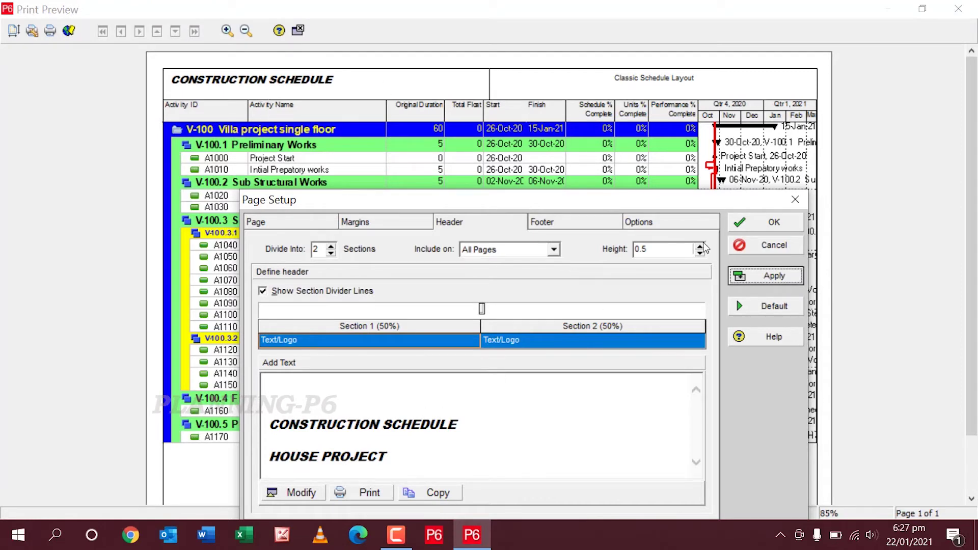
left_click(700, 247)
left_click(771, 280)
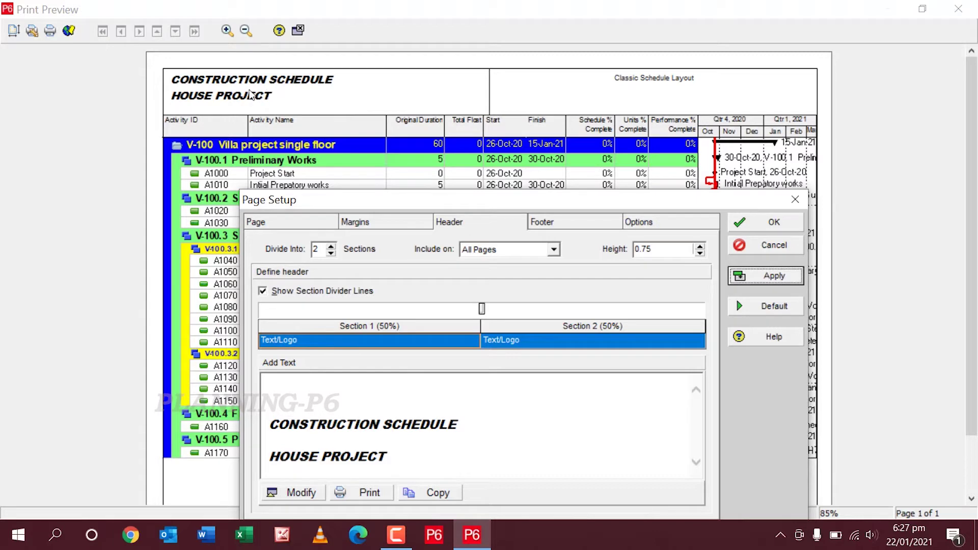
Step: Try the underline effect on all the text of header section 1, remove it again and apply the header
left_click(300, 492)
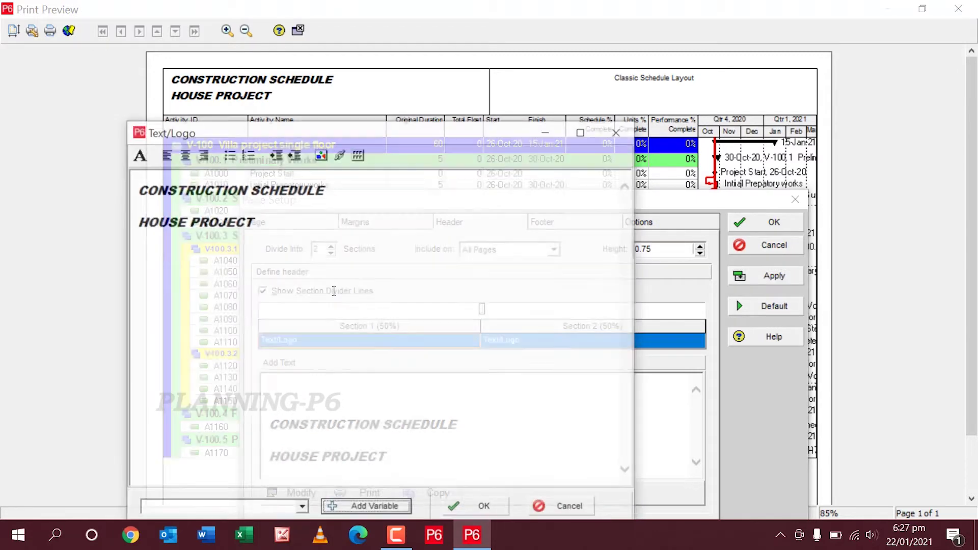
left_click(252, 220)
key("ctrl+a")
left_click(138, 153)
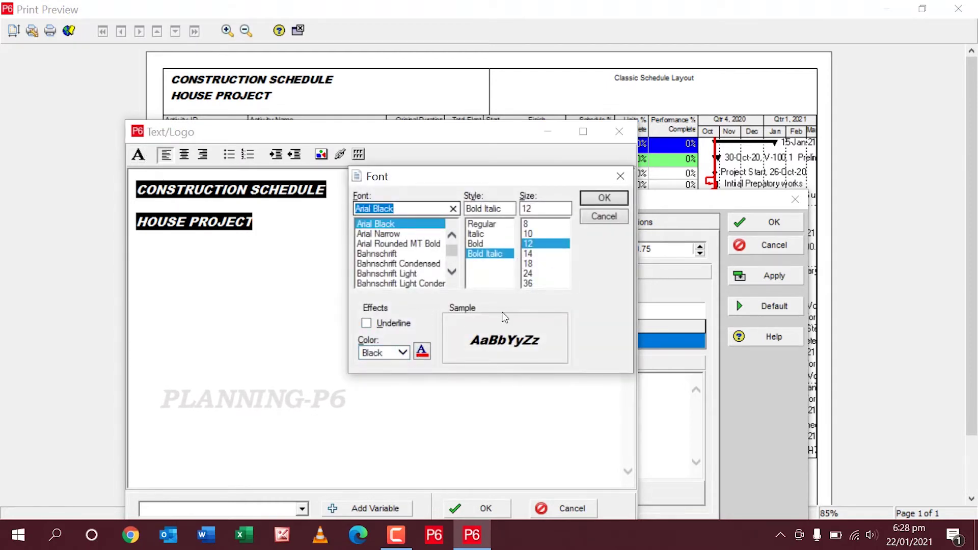
left_click(367, 324)
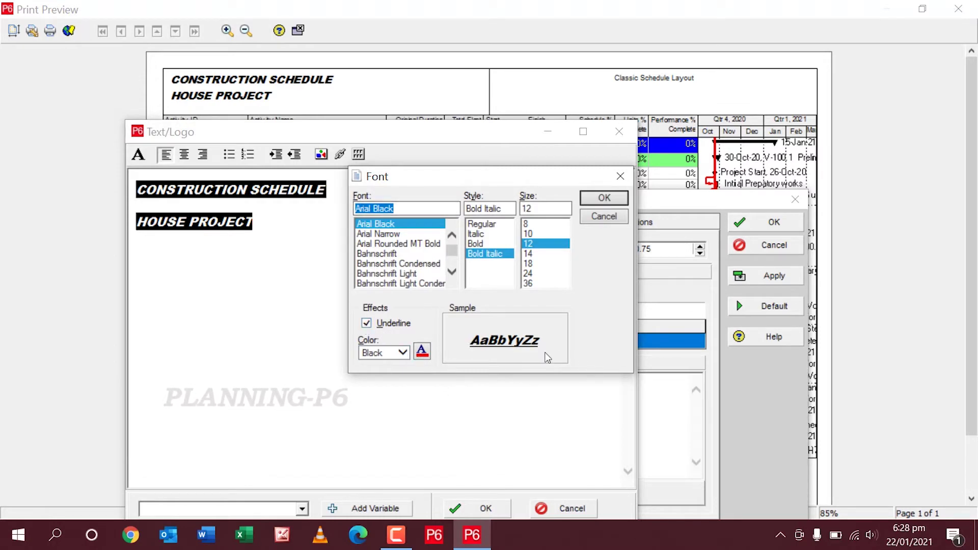
left_click(367, 323)
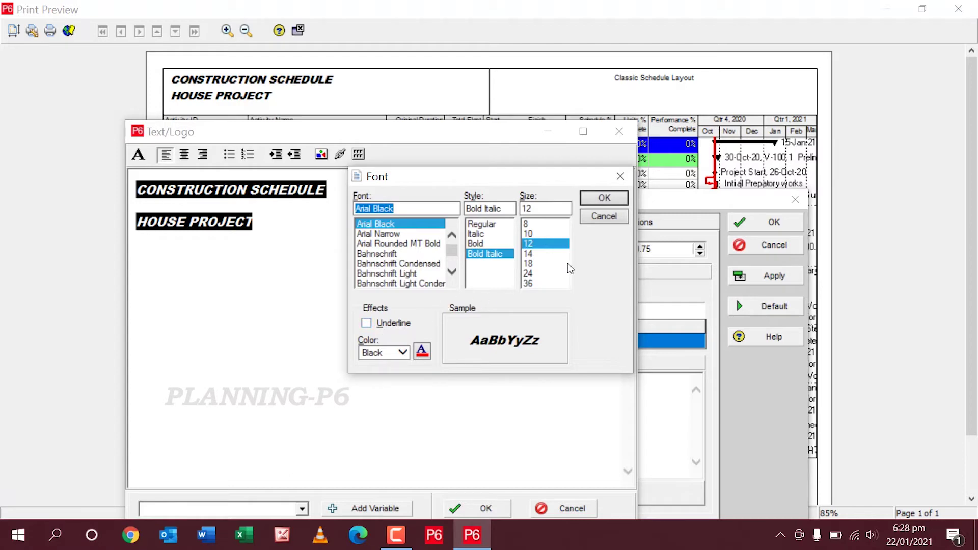
left_click(603, 198)
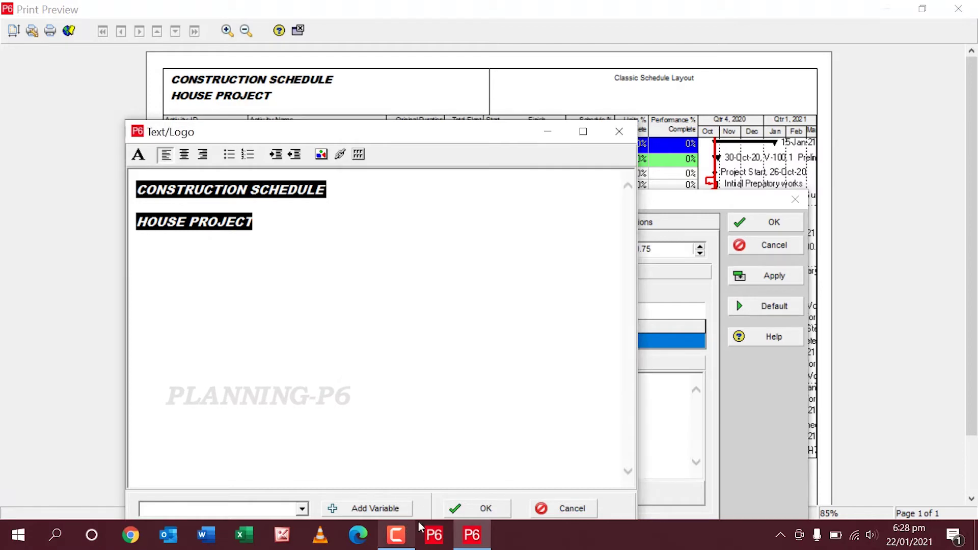
left_click(458, 504)
left_click(770, 279)
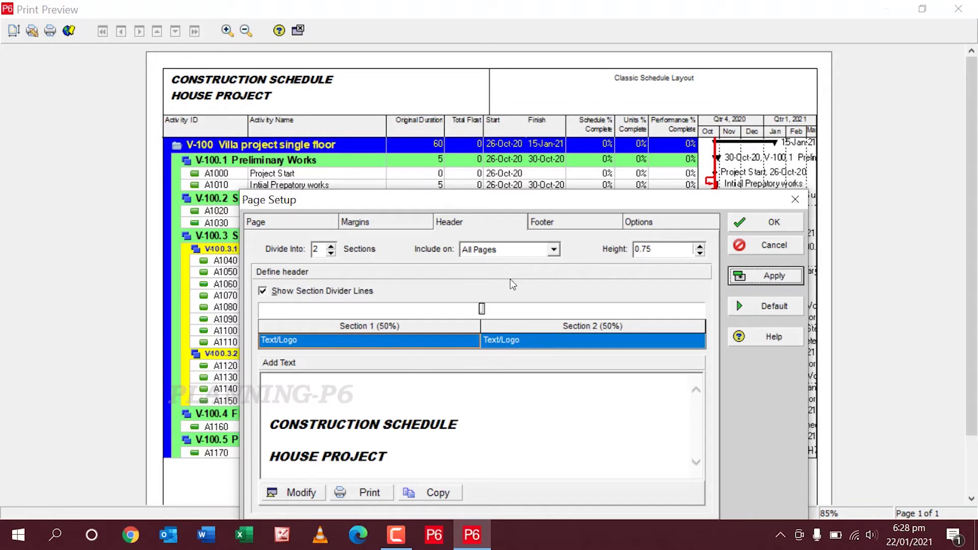
Step: Replace the layout name variable in header section 2 with the Client Logo picture from the Desktop's Logos folder
left_click(554, 342)
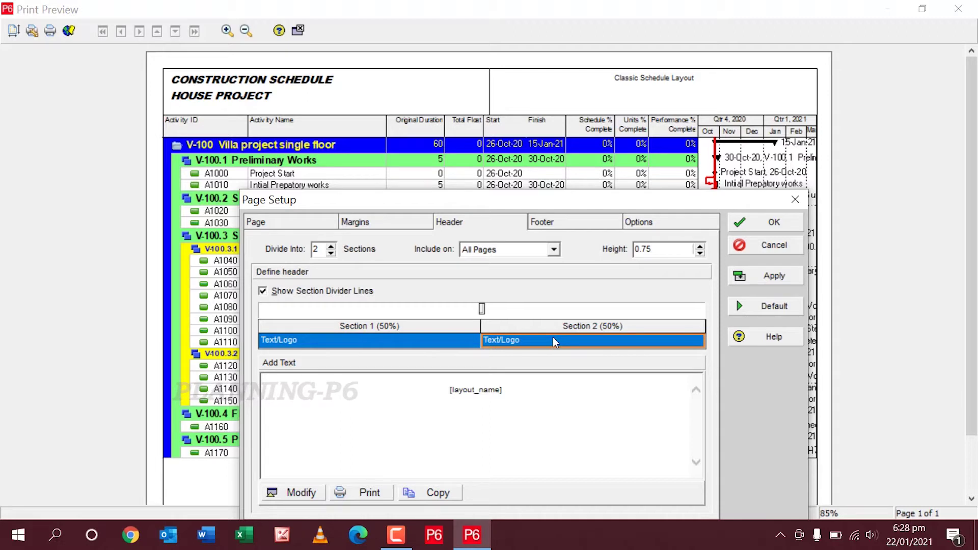
left_click(299, 492)
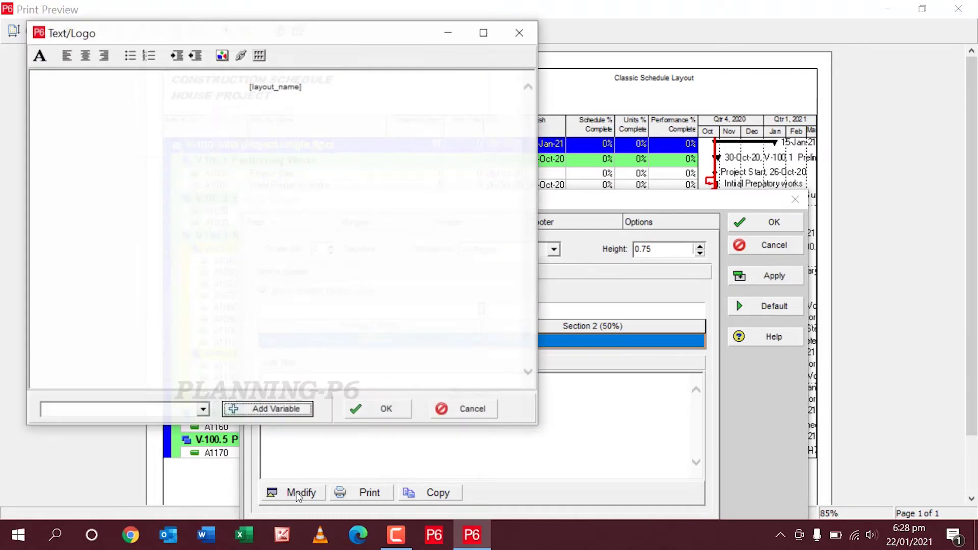
left_click(36, 56)
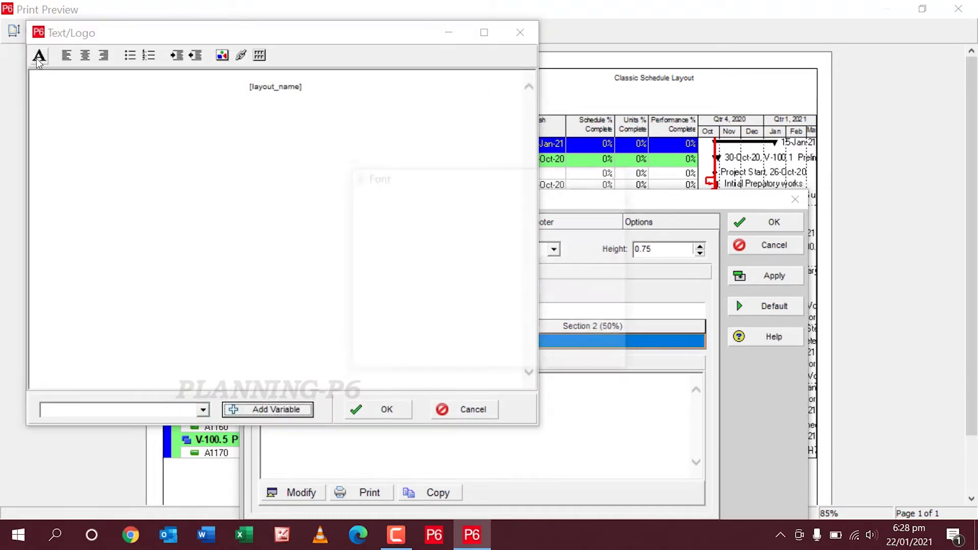
left_click(619, 175)
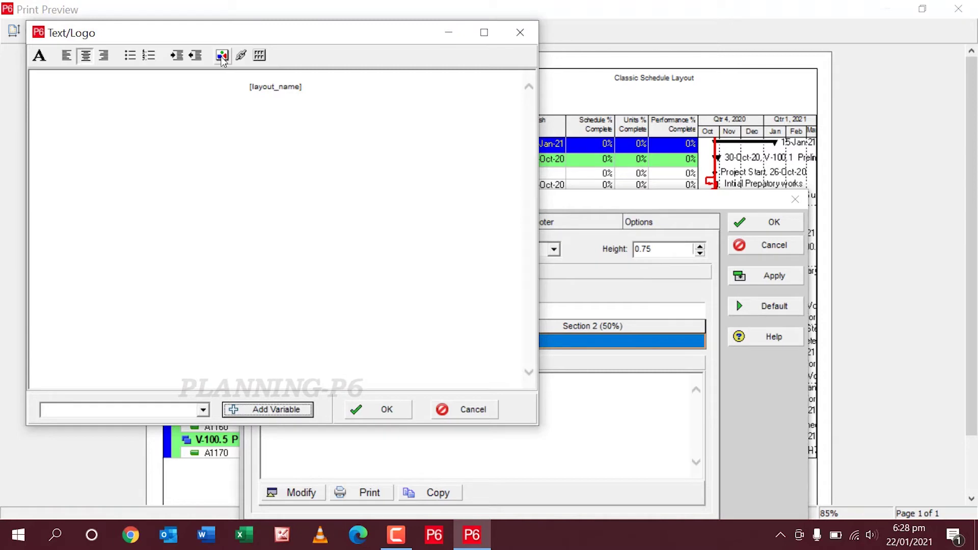
left_click_drag(323, 81, 214, 89)
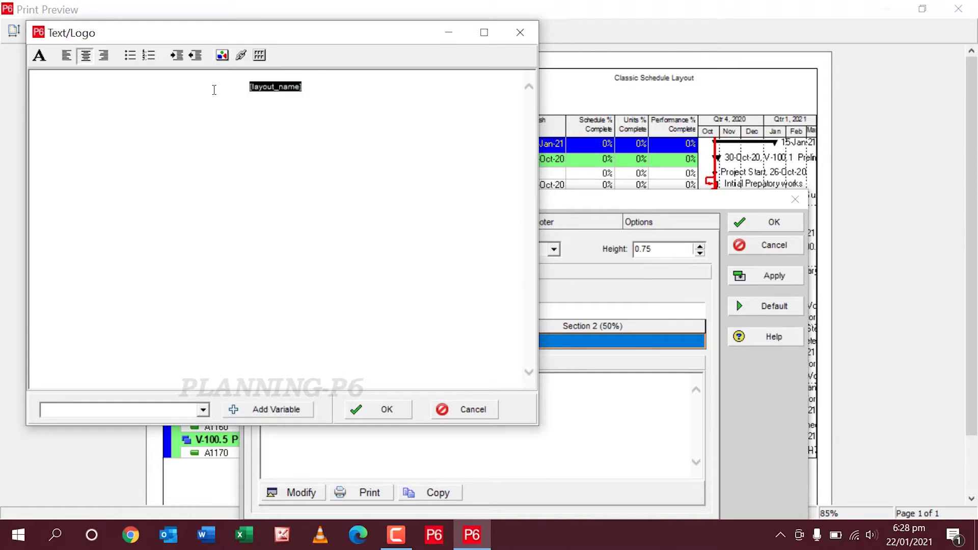
left_click(221, 55)
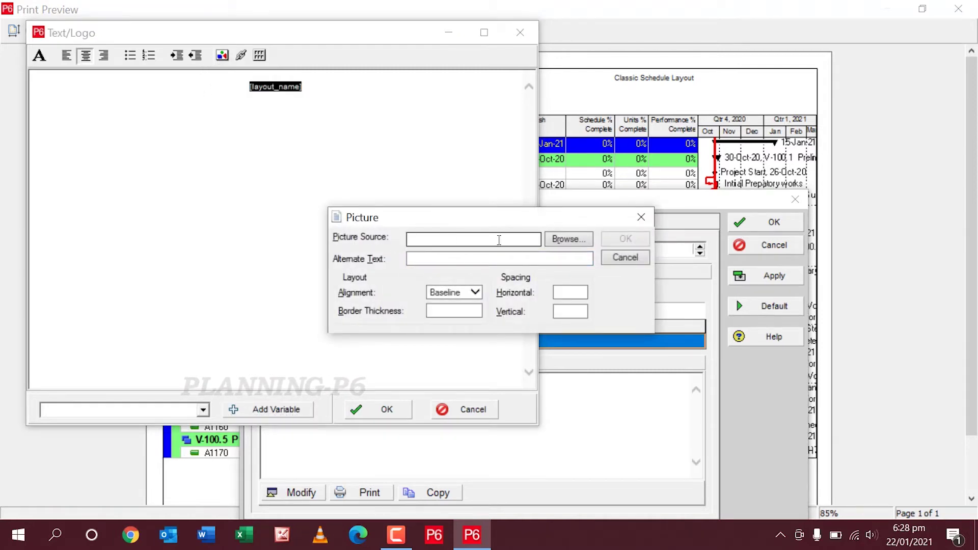
left_click(574, 241)
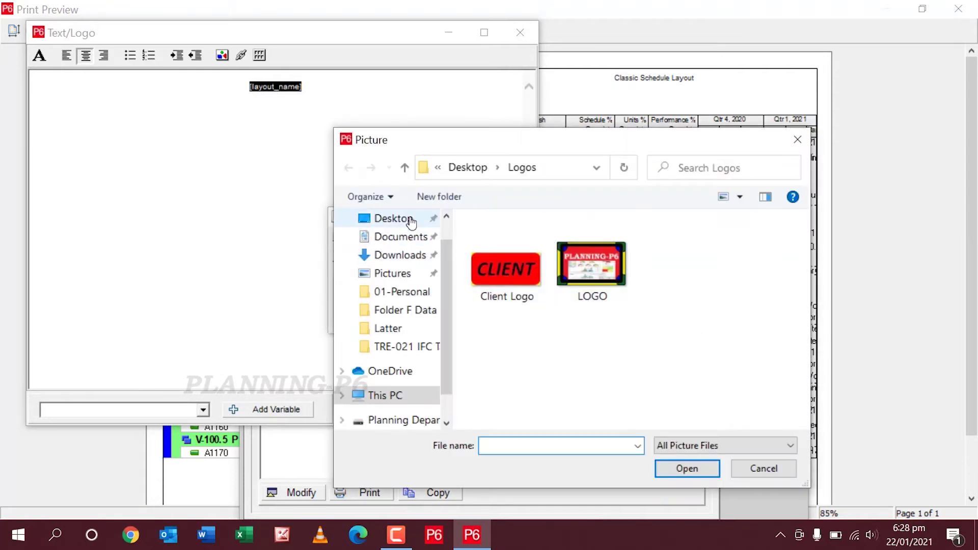
left_click(410, 220)
left_click(526, 278)
double_click(517, 268)
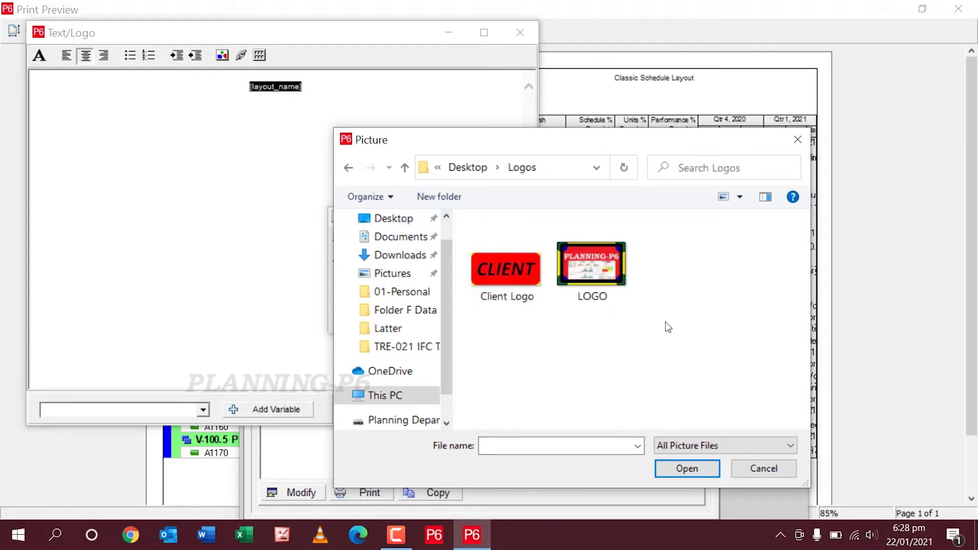
double_click(497, 283)
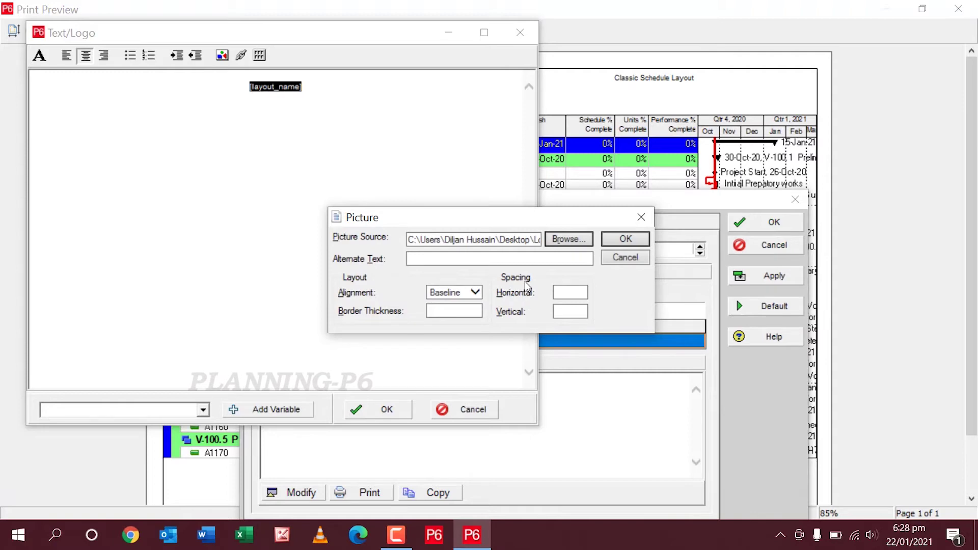
left_click(623, 240)
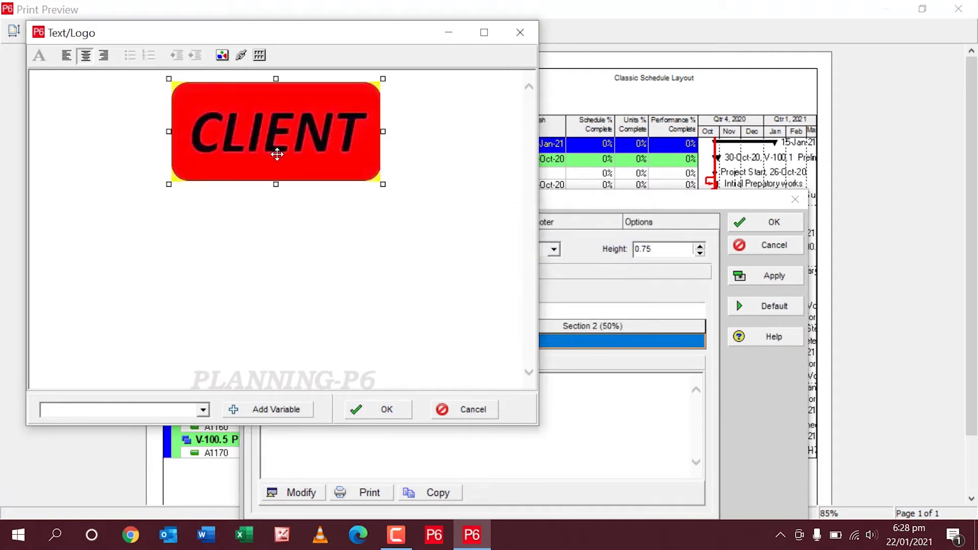
Step: Add some space after the client logo and insert the LOGO picture from the Logos folder behind it
left_click(408, 178)
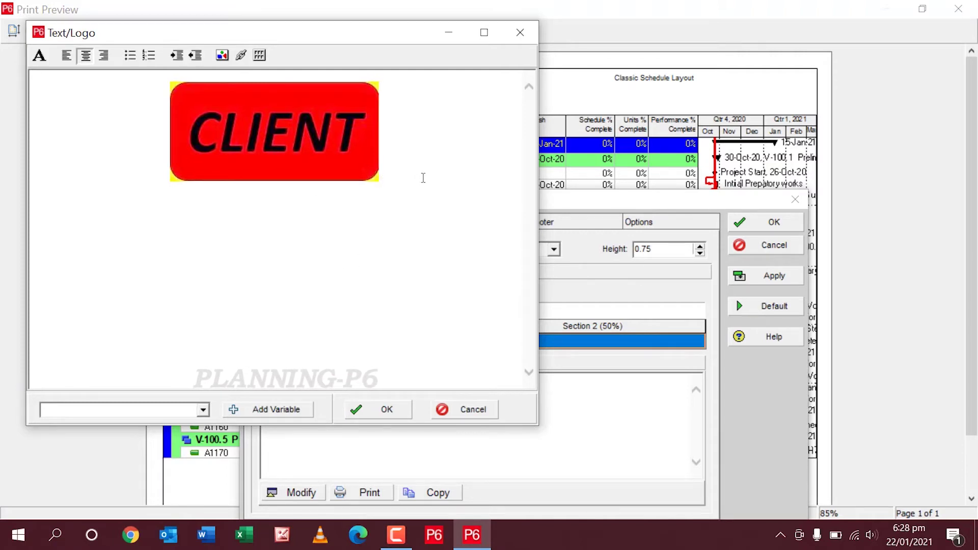
key("Left")
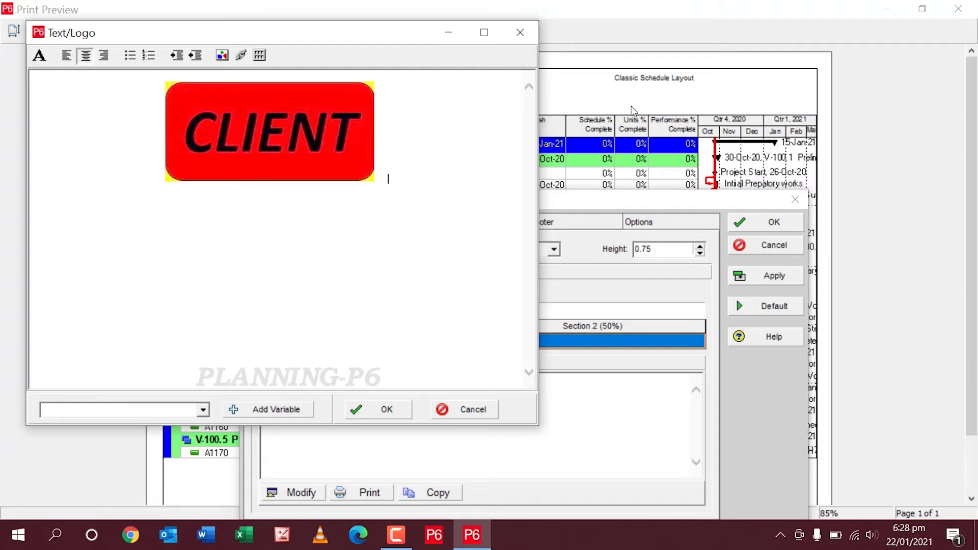
left_click(222, 55)
left_click(579, 238)
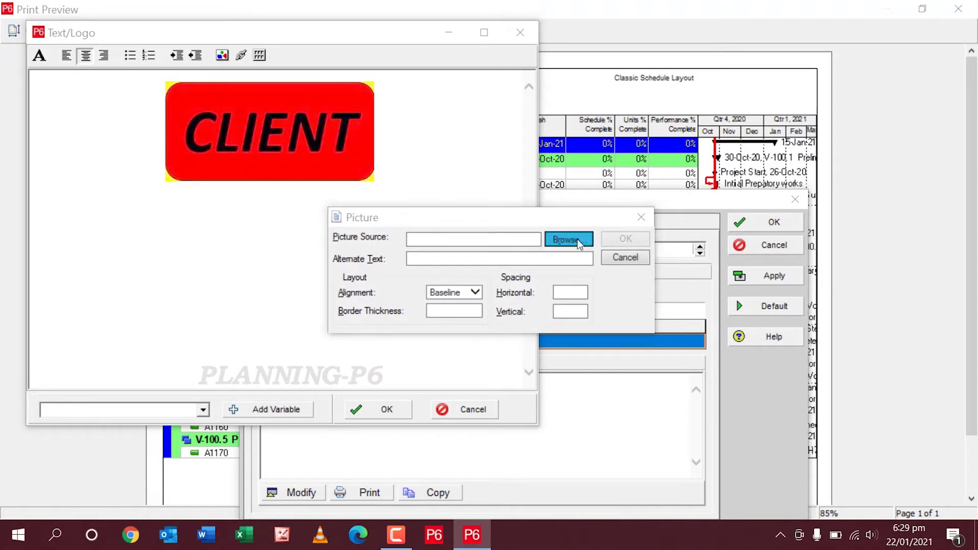
left_click(590, 249)
double_click(590, 249)
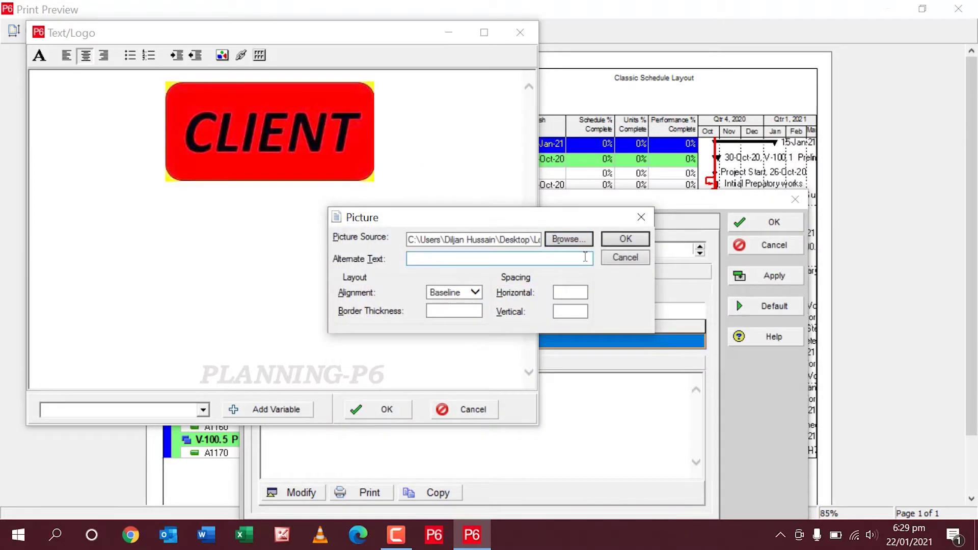
left_click(628, 241)
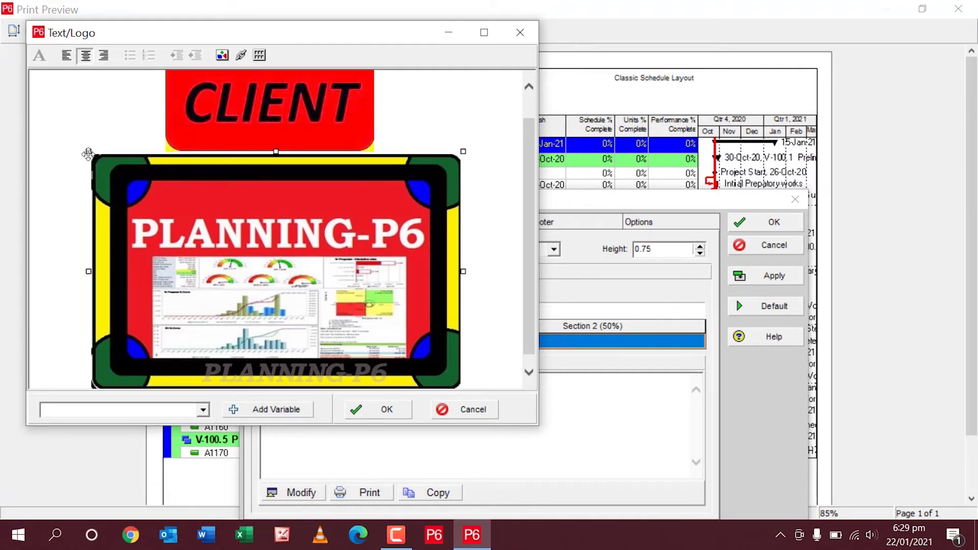
Step: Shrink the PLANNING-P6 logo to about the client logo's height, beside it on one line, and apply header section 2
left_click_drag(87, 154, 200, 219)
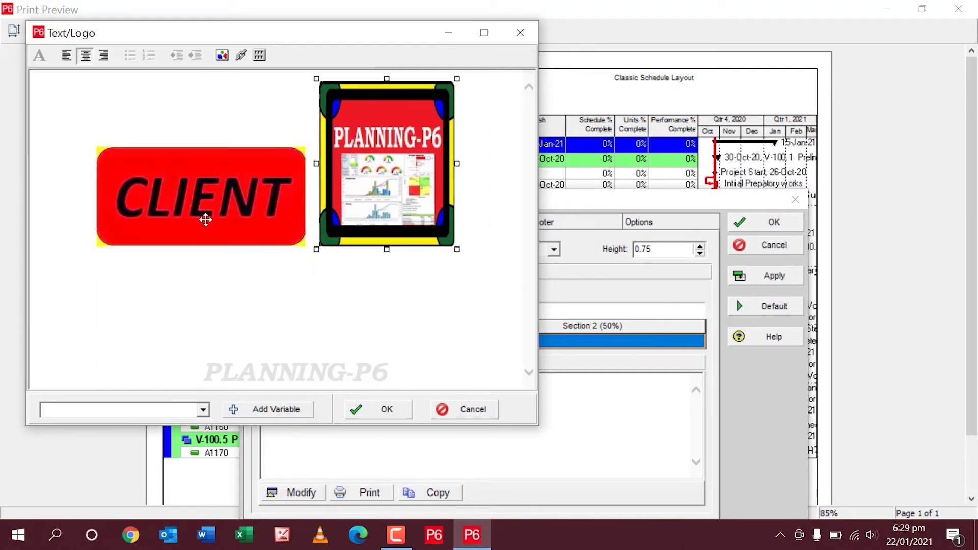
left_click_drag(386, 249, 386, 202)
left_click_drag(407, 160, 411, 183)
left_click_drag(457, 132, 477, 131)
left_click(400, 403)
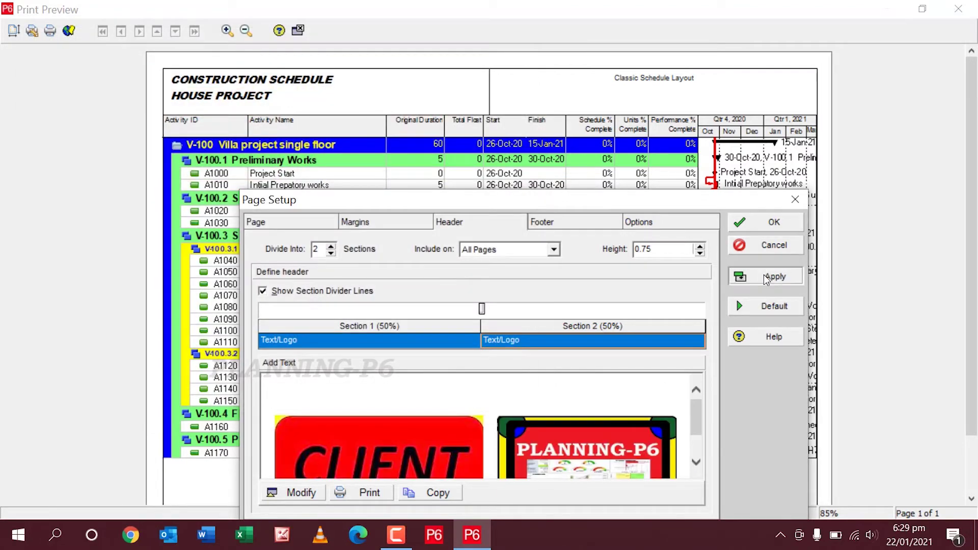
left_click(767, 277)
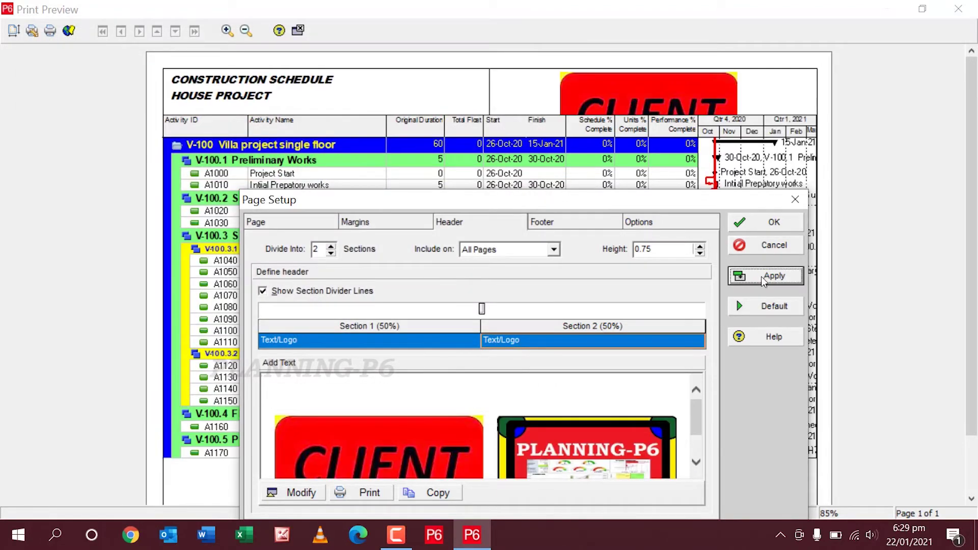
Step: Shrink the client logo to about three quarters of its width, reduce the PLANNING-P6 logo to similar size, and apply the header
left_click(293, 493)
left_click(273, 206)
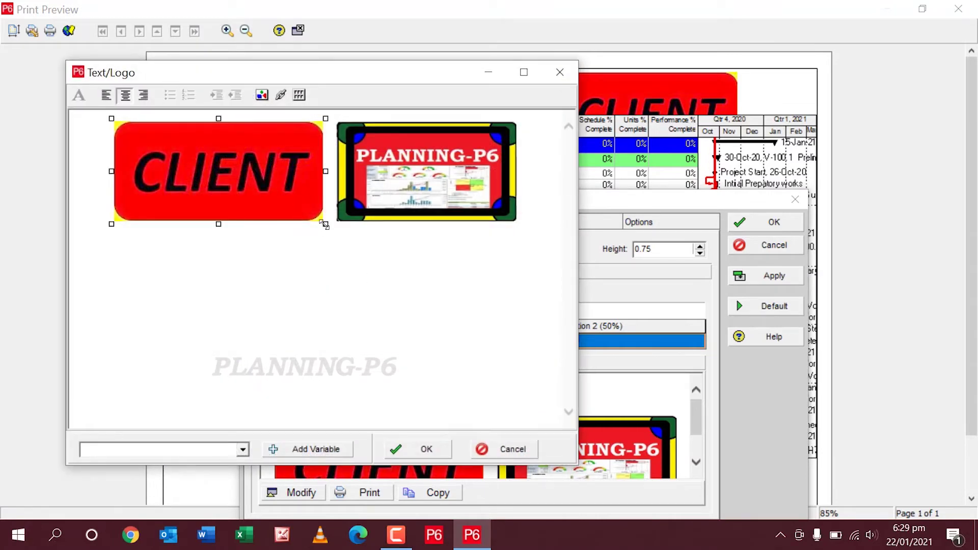
left_click_drag(324, 225, 268, 202)
left_click(484, 214)
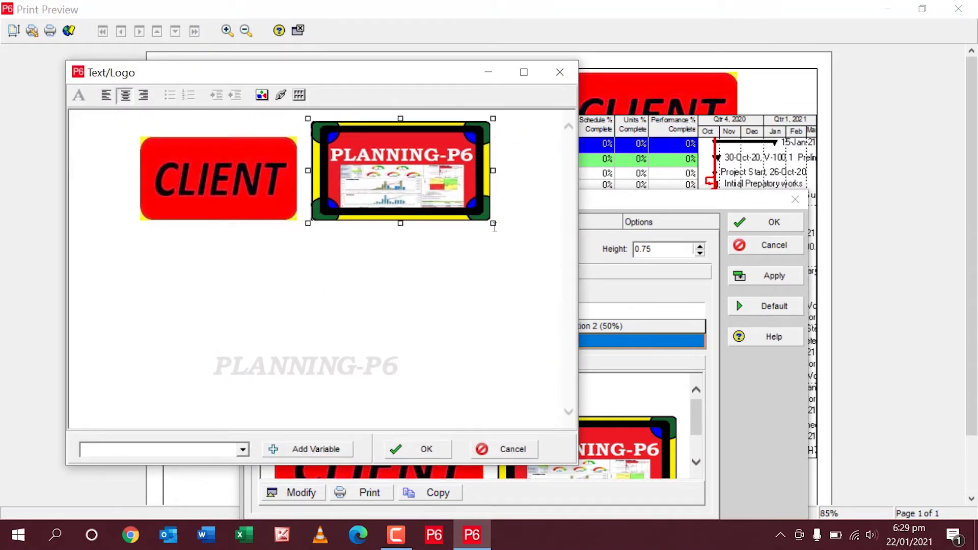
left_click_drag(490, 223, 478, 203)
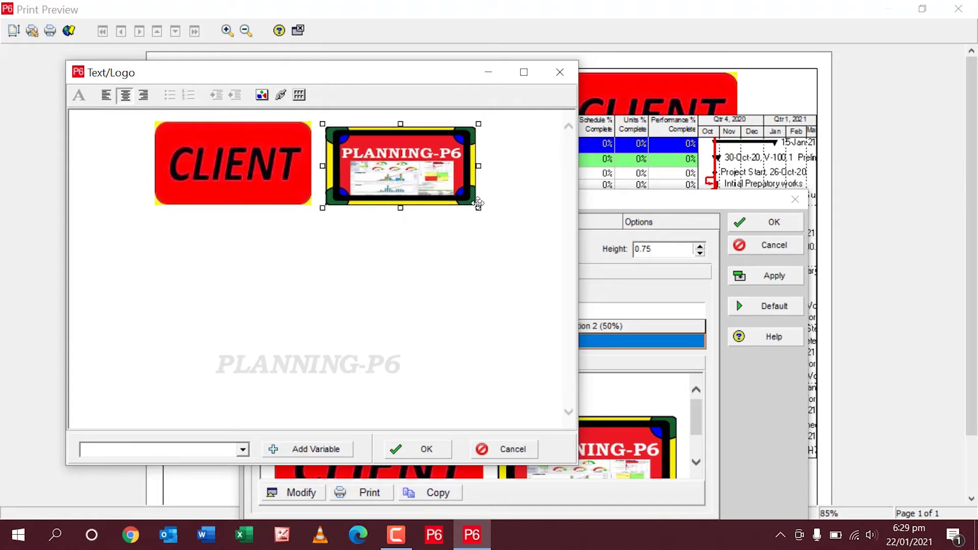
left_click(427, 449)
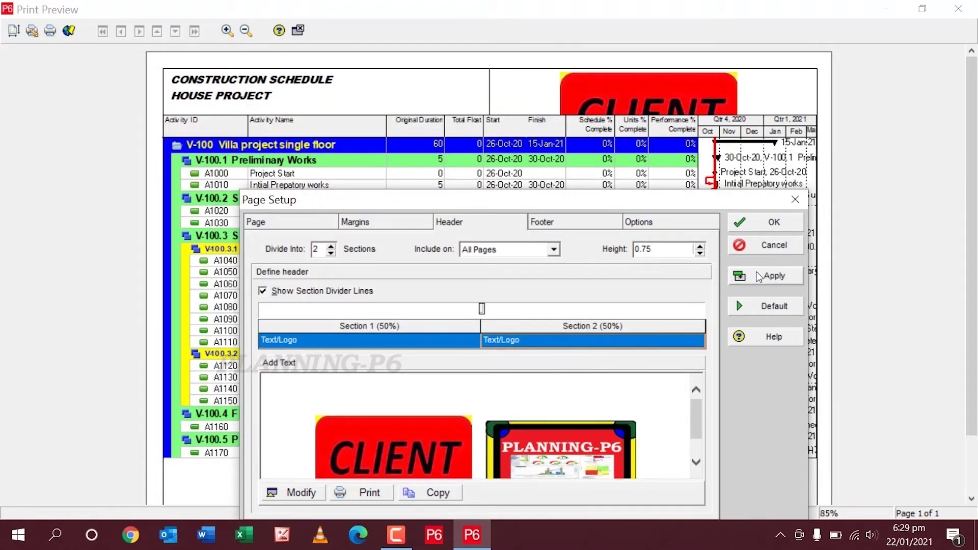
left_click(760, 275)
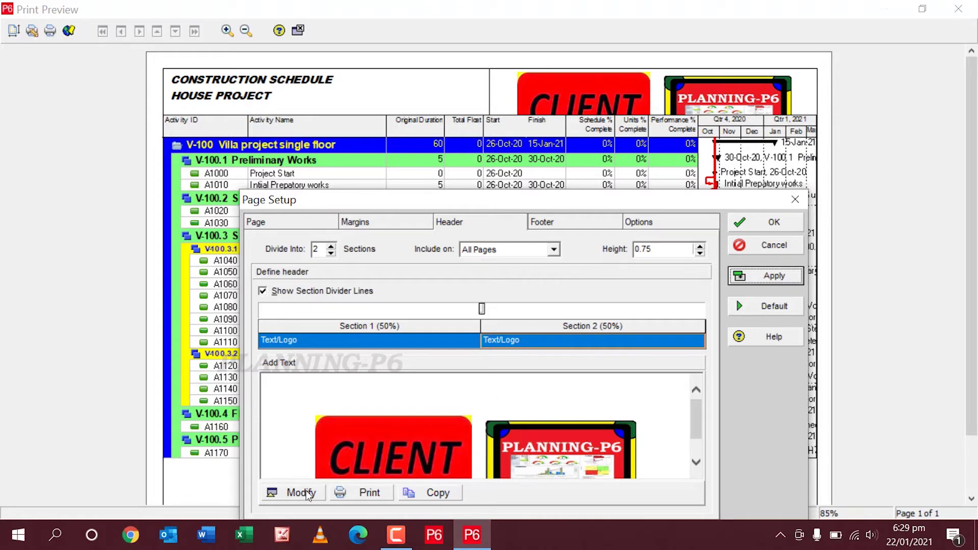
Step: Reduce both logos in header section 2 further to nearly equal width and height, and apply them to the preview
left_click(315, 490)
left_click(276, 206)
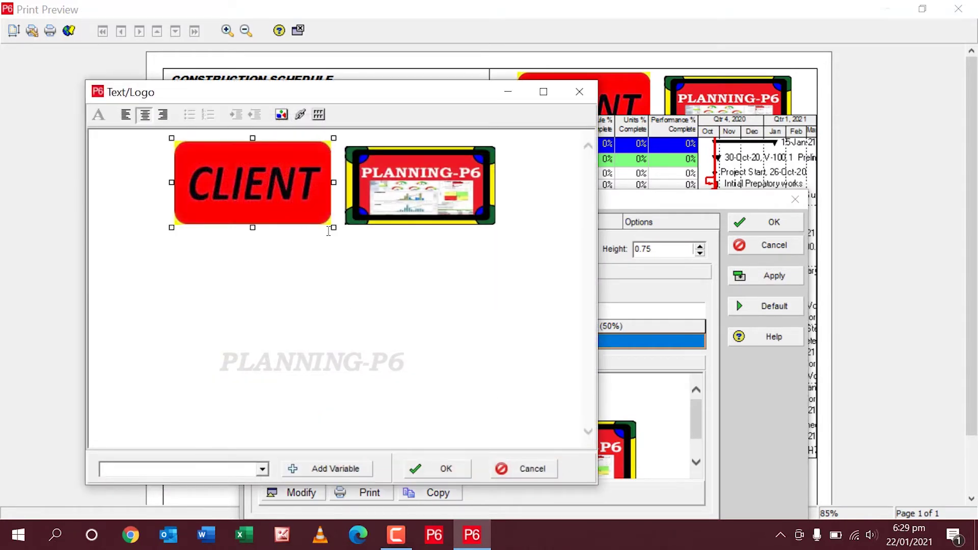
left_click_drag(330, 228, 306, 204)
left_click(405, 201)
left_click_drag(485, 223, 477, 205)
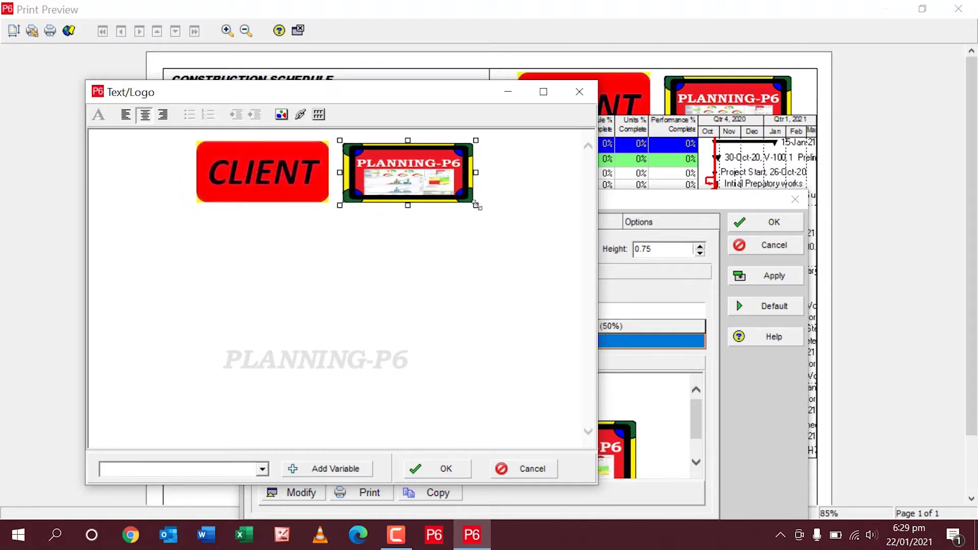
left_click(447, 470)
left_click(769, 276)
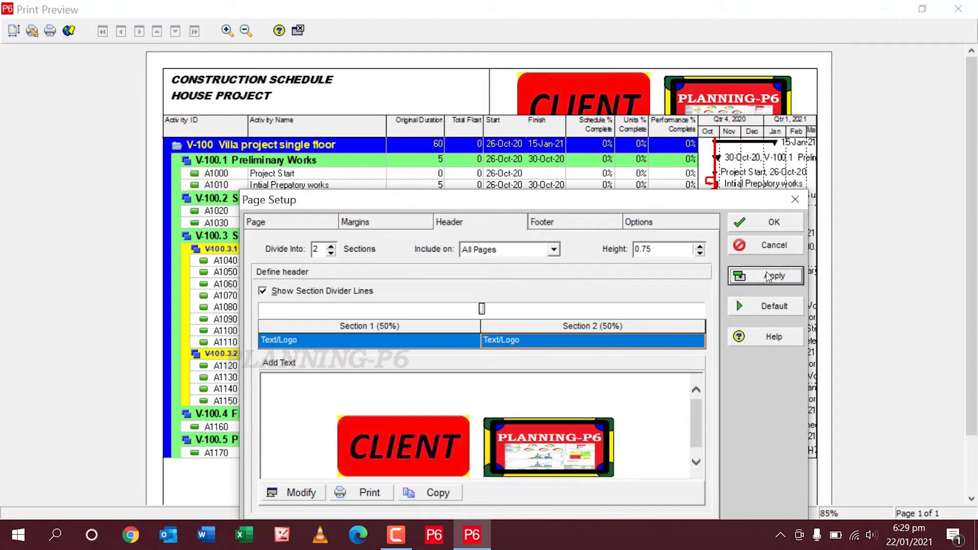
Step: Scale both logos down slightly more so they fit within the header height, and apply the change
left_click(300, 492)
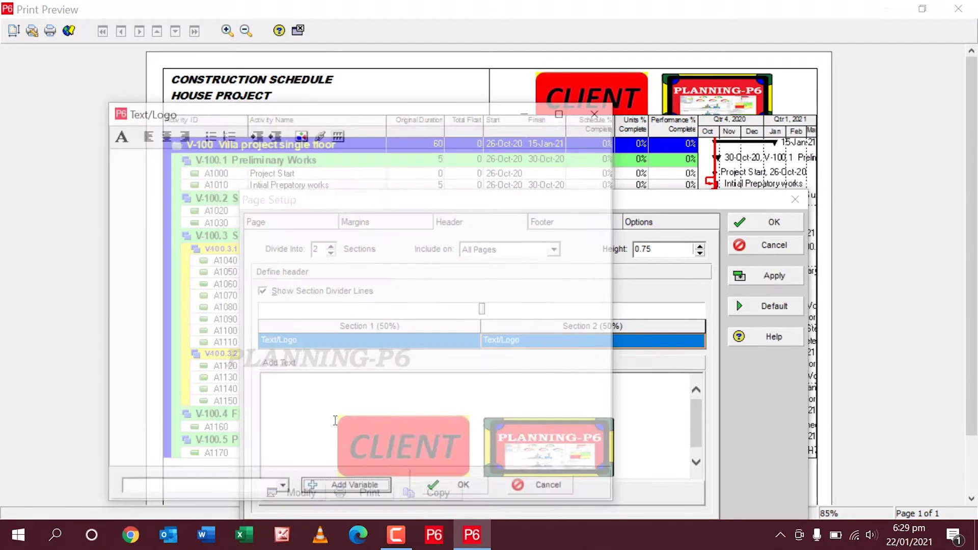
left_click(320, 202)
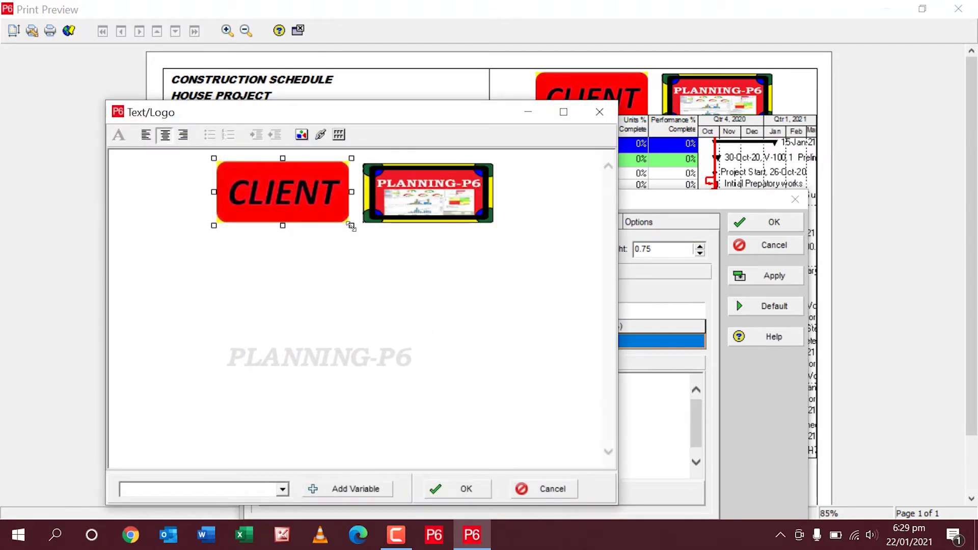
left_click_drag(351, 227, 345, 221)
left_click(474, 223)
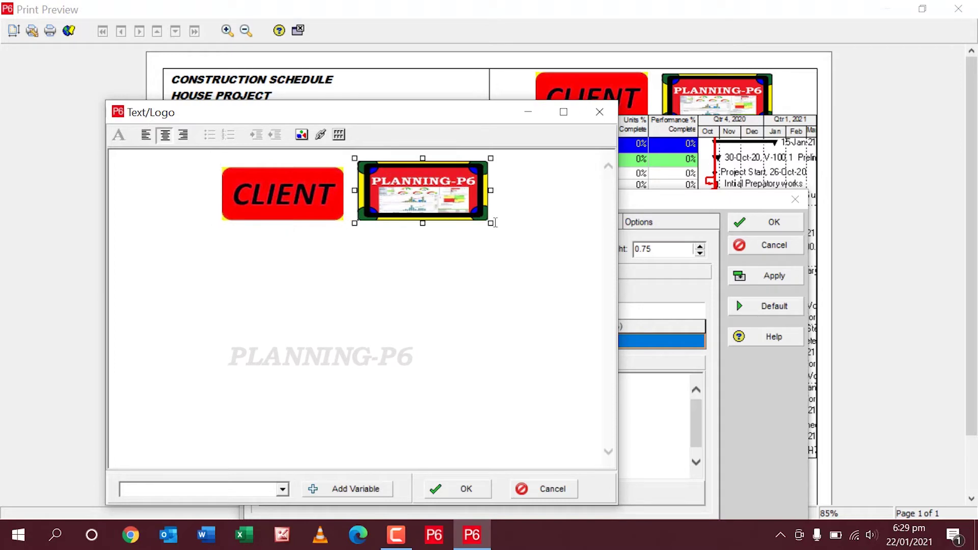
left_click_drag(490, 223, 478, 217)
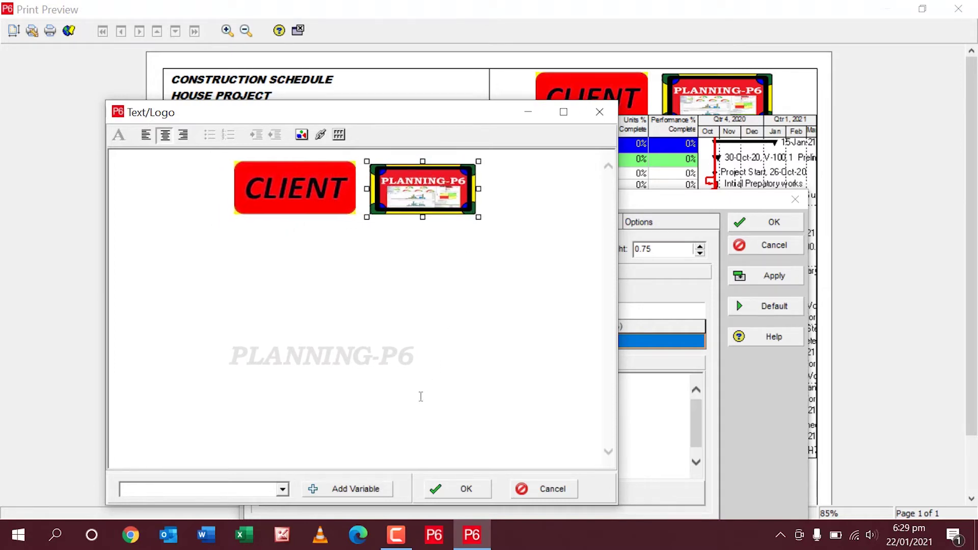
left_click(457, 489)
left_click(769, 277)
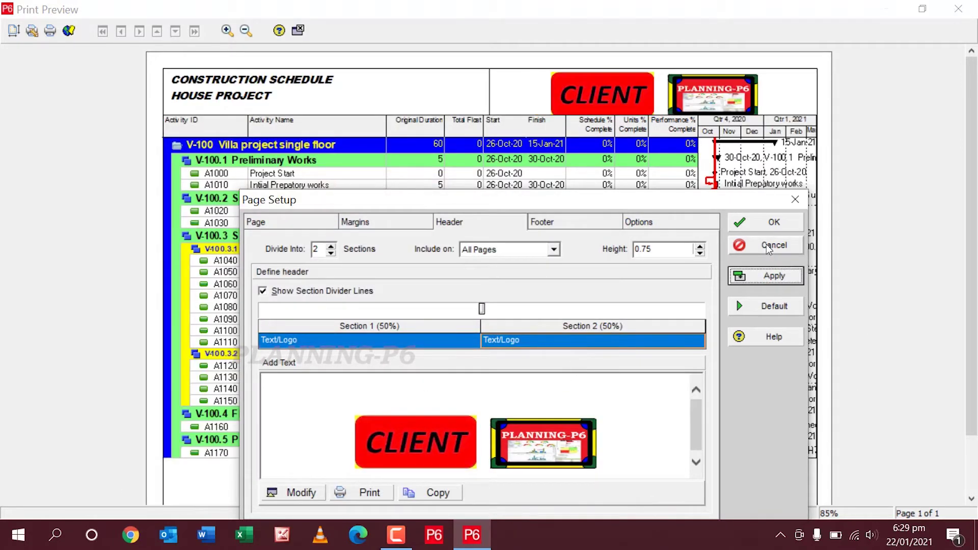
Step: Make both logos a little smaller again to leave clearance above the header's lower border, and apply the header
left_click(298, 490)
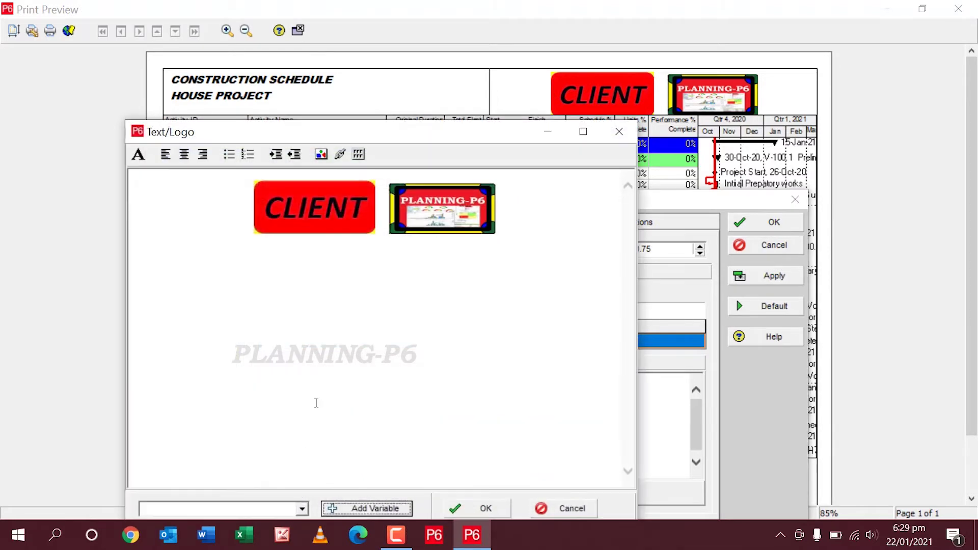
left_click(306, 220)
left_click_drag(377, 236, 373, 229)
left_click(429, 214)
left_click_drag(493, 234, 485, 225)
left_click(460, 513)
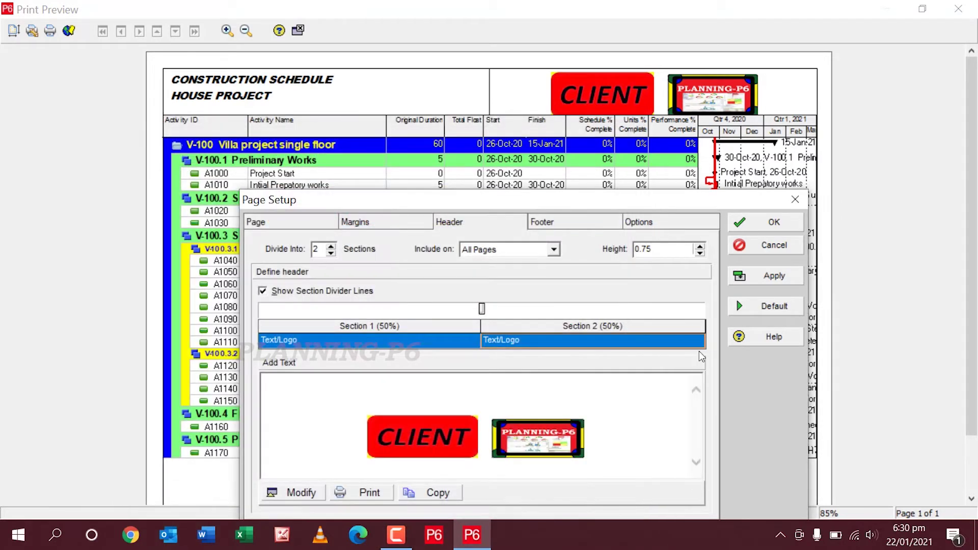
left_click(763, 277)
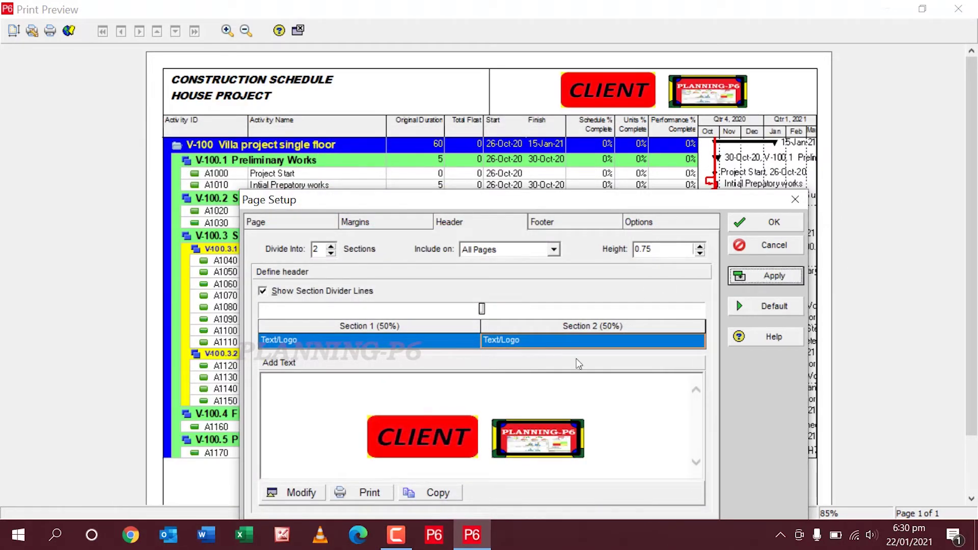
Step: Enlarge the client logo and the PLANNING-P6 logo slightly in header section 2, and apply the header to the preview
left_click(290, 493)
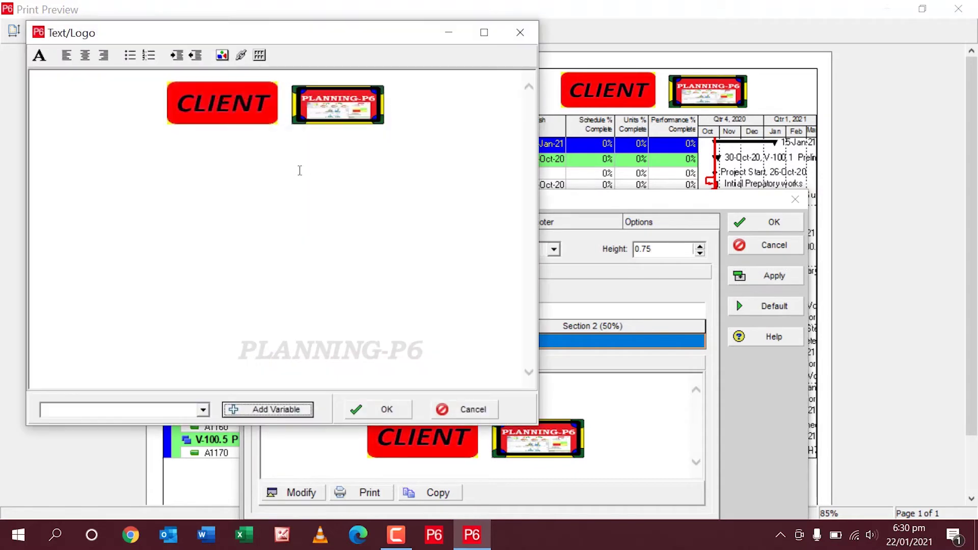
left_click(224, 113)
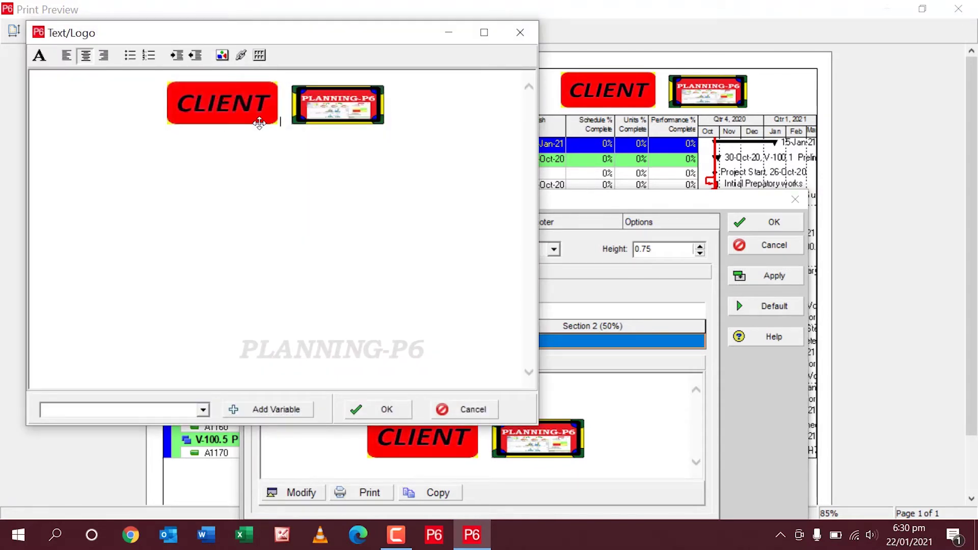
left_click_drag(281, 126, 281, 127)
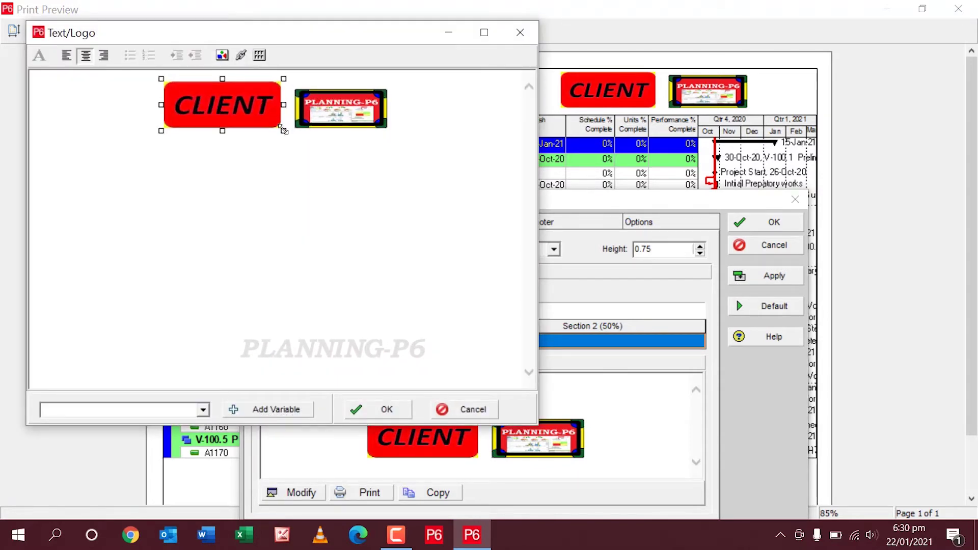
left_click(352, 118)
left_click_drag(386, 131, 396, 134)
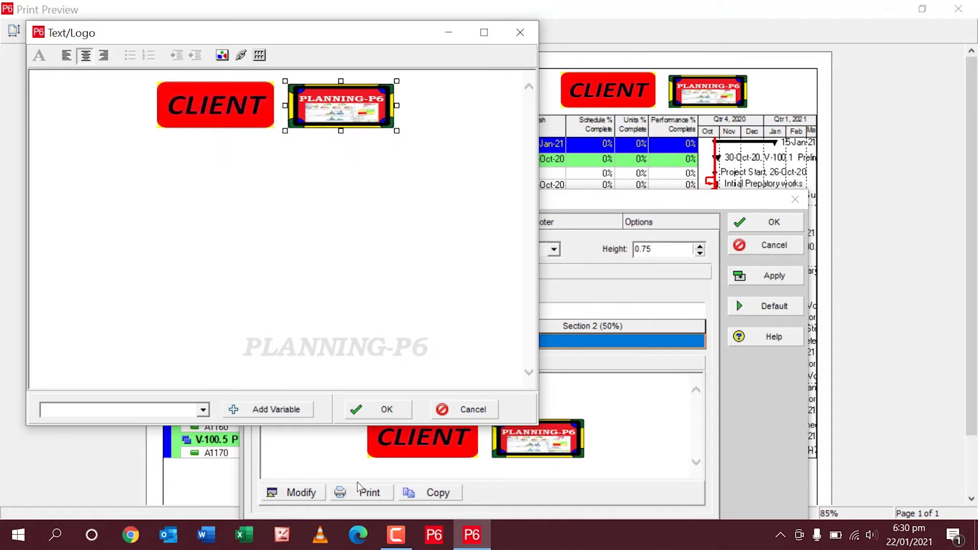
left_click(360, 407)
left_click(770, 275)
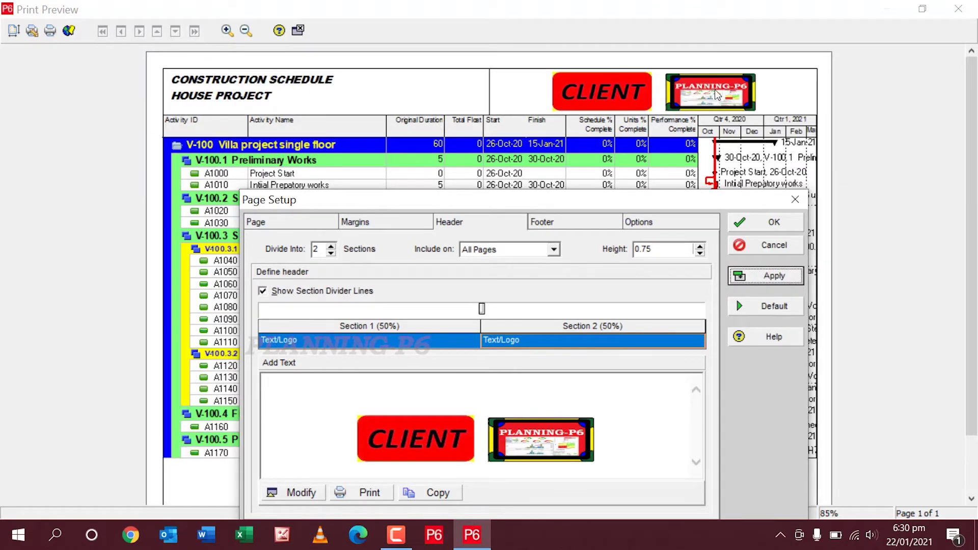
Step: Right-align the two logos in header section 2 and apply the change
left_click(295, 492)
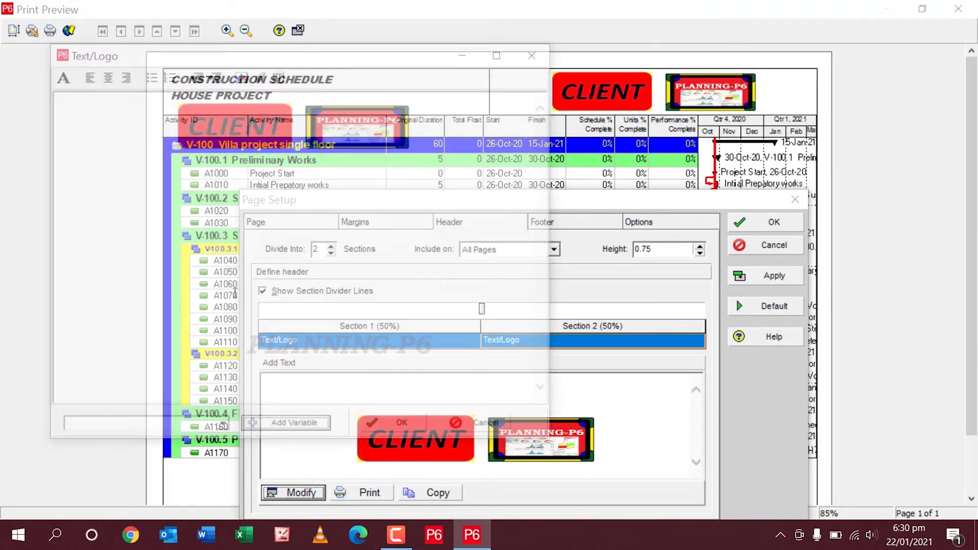
left_click(123, 75)
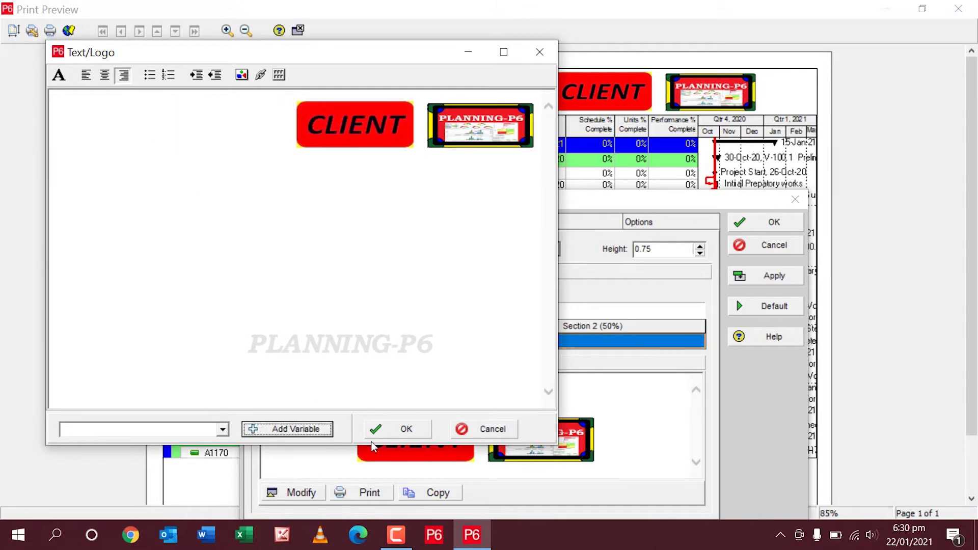
left_click(397, 431)
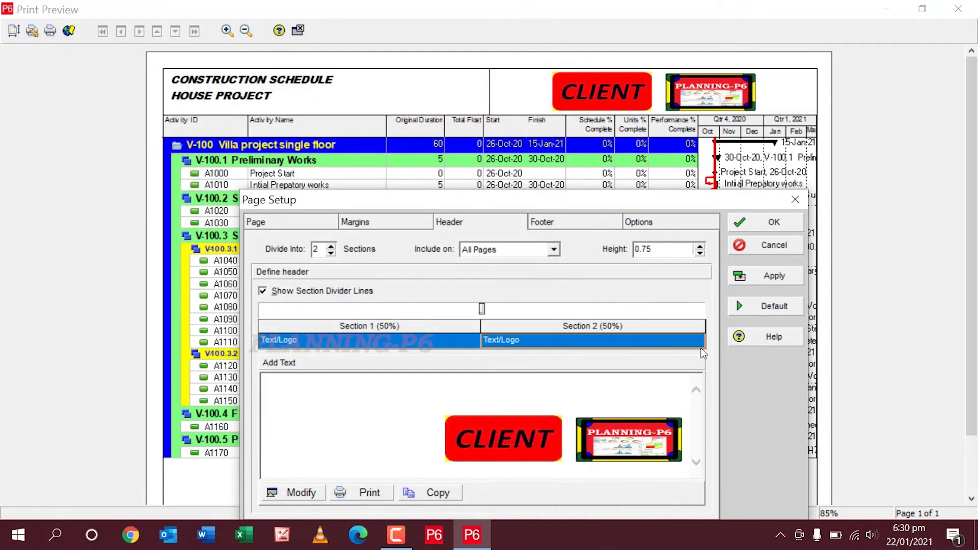
left_click(765, 278)
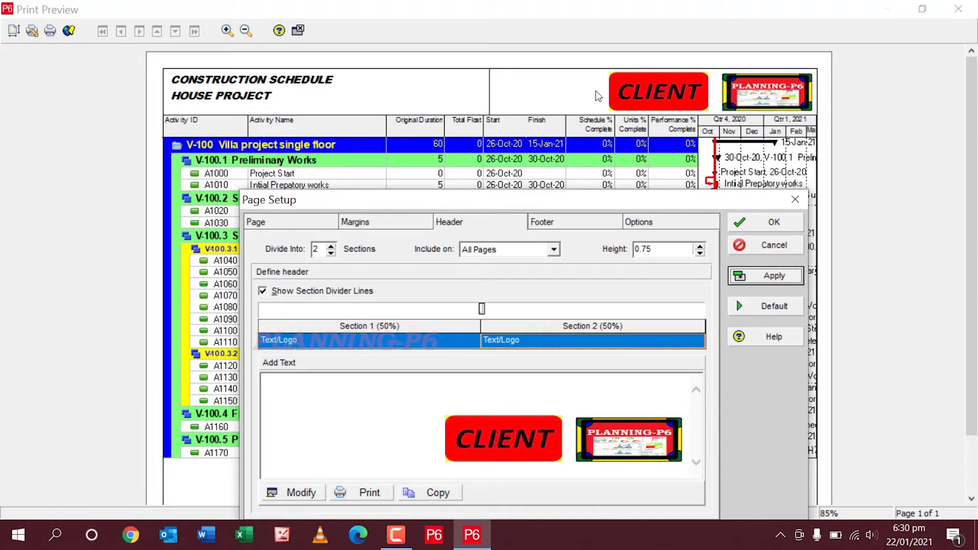
Step: Divide the footer into 4 sections and look at the section 3 text without editing it
left_click(589, 225)
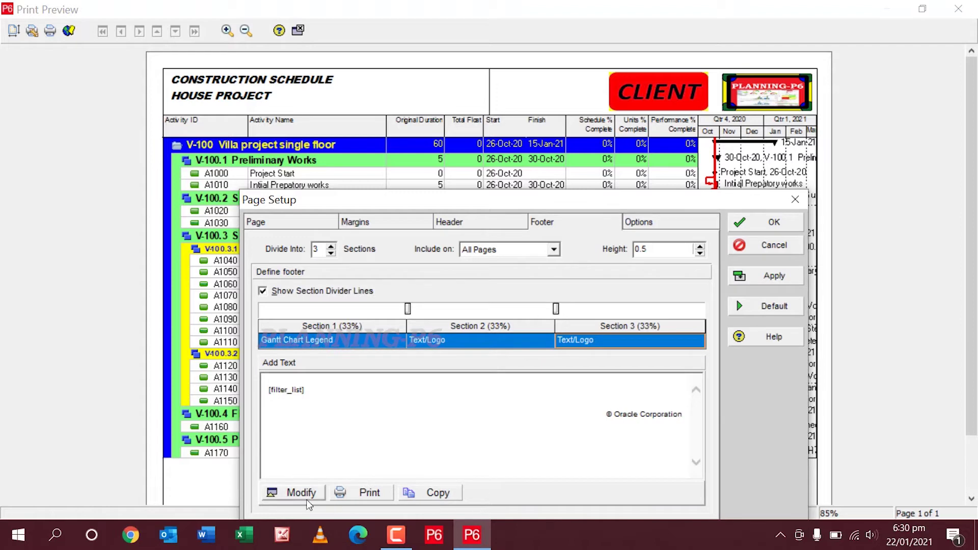
left_click(330, 245)
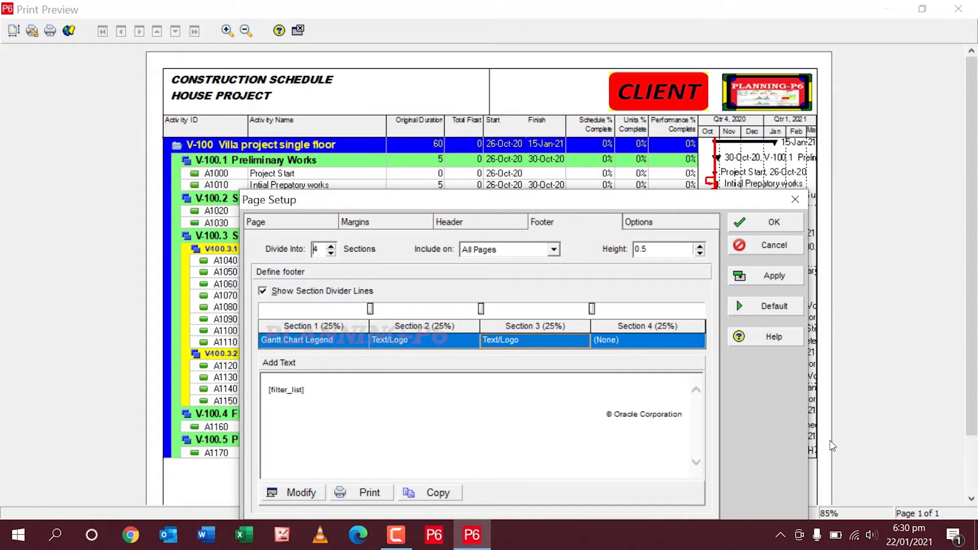
left_click(293, 492)
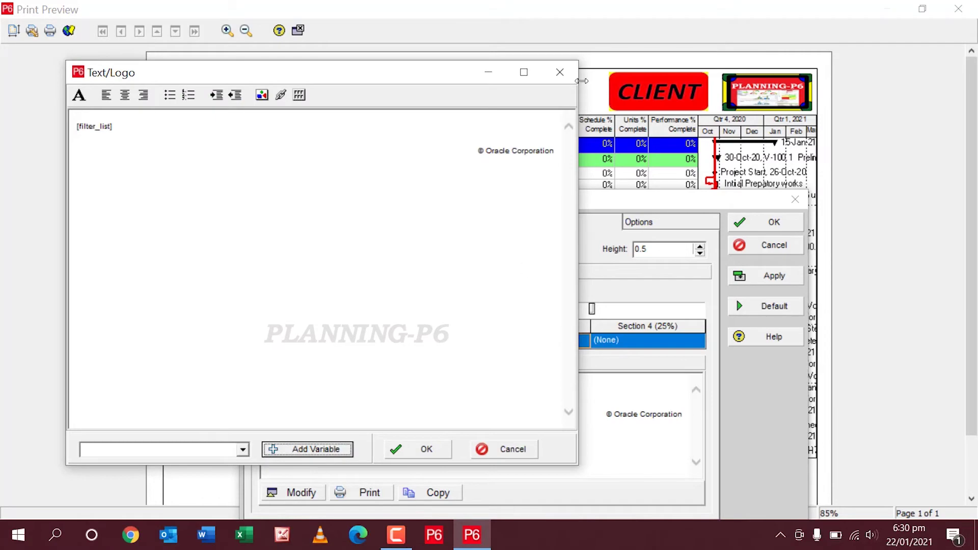
left_click(560, 72)
Step: Try to set the font of the Gantt Chart Legend in footer section 1 to Arial Black
left_click(320, 341)
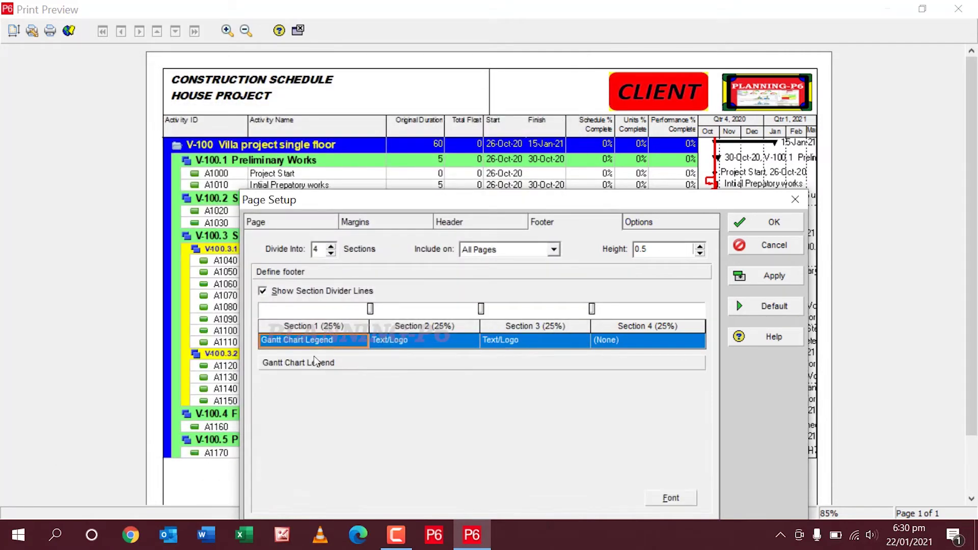
left_click(669, 496)
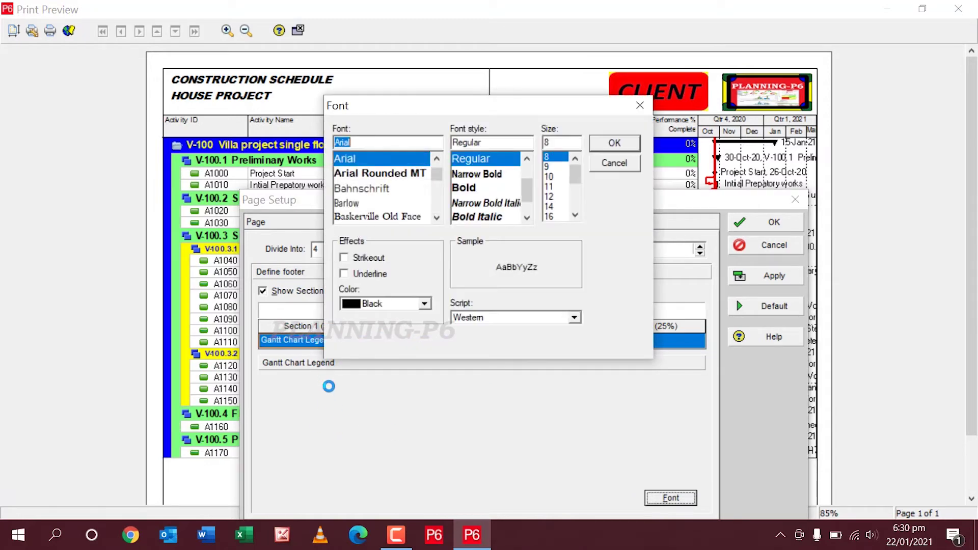
scroll(370, 184, "down", 5)
scroll(370, 184, "up", 10)
left_click(373, 146)
type("B")
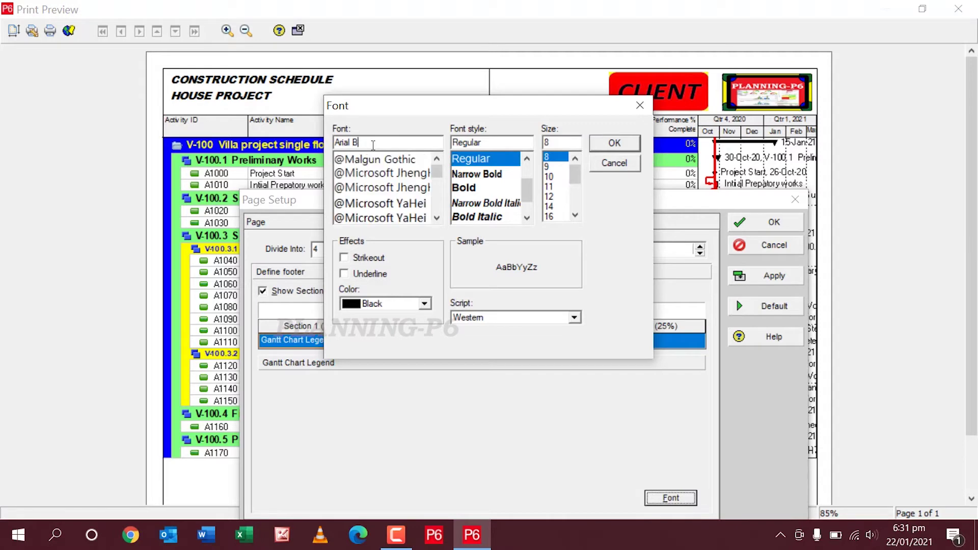
type("LACK")
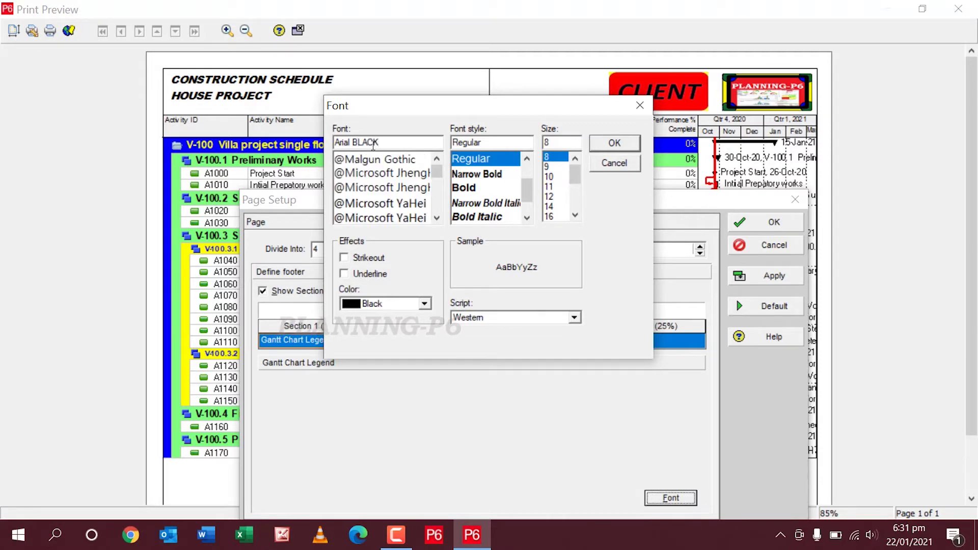
key("Return")
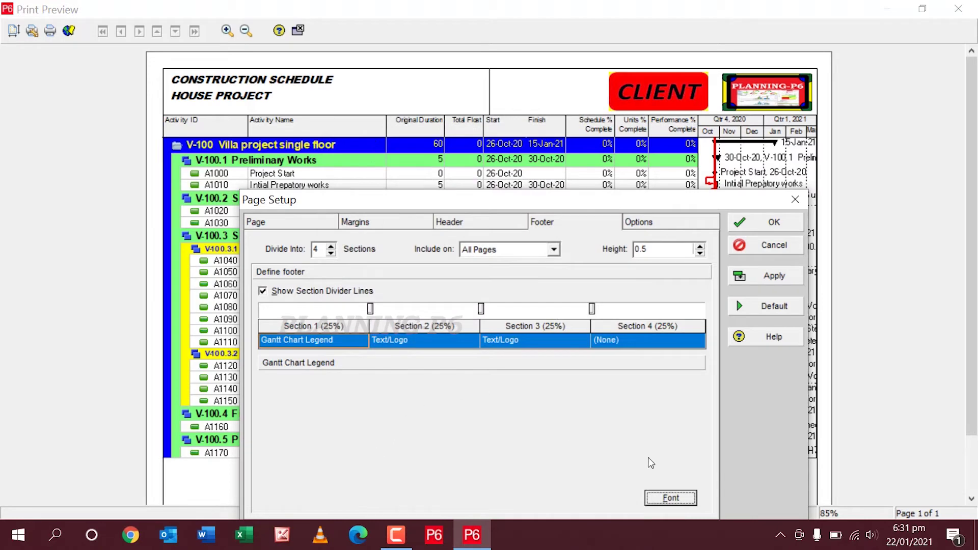
Step: Set the Gantt Chart Legend font style to Bold Italic and the footer height to 0.75, then accept the page setup and view the footer
left_click(670, 498)
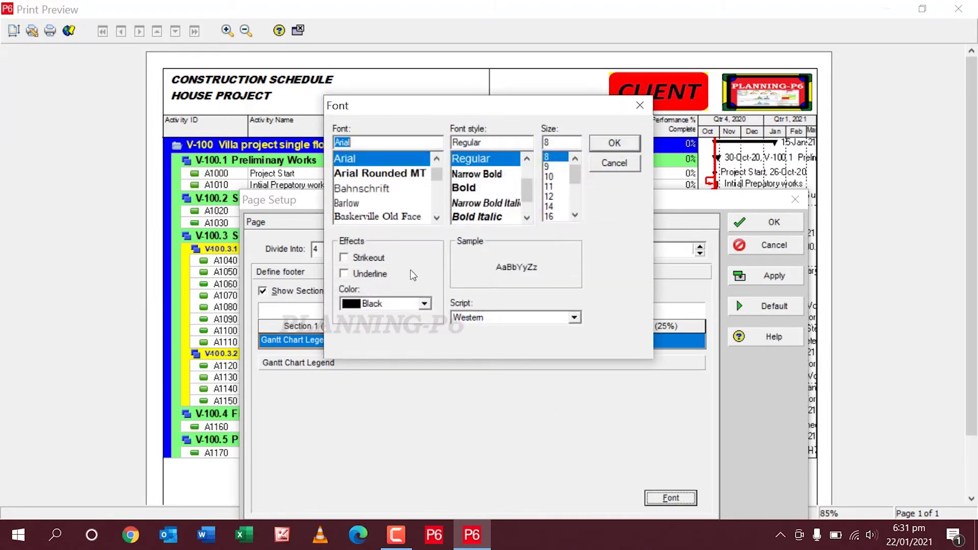
scroll(497, 178, "down", 1)
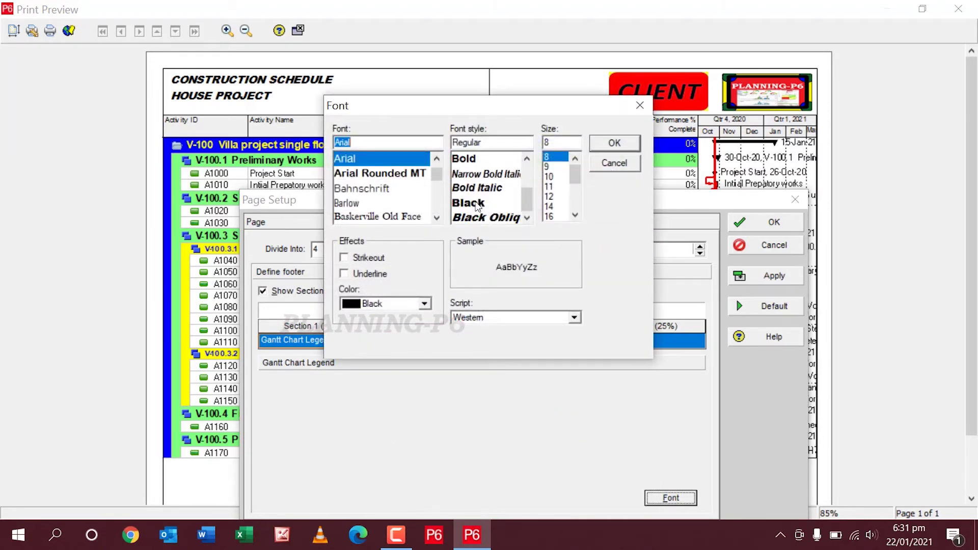
left_click(485, 188)
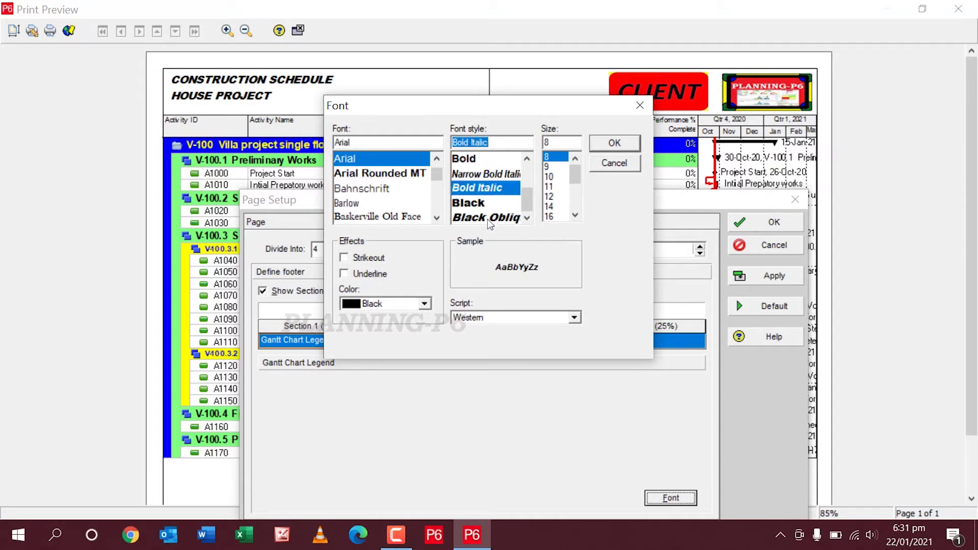
left_click(611, 148)
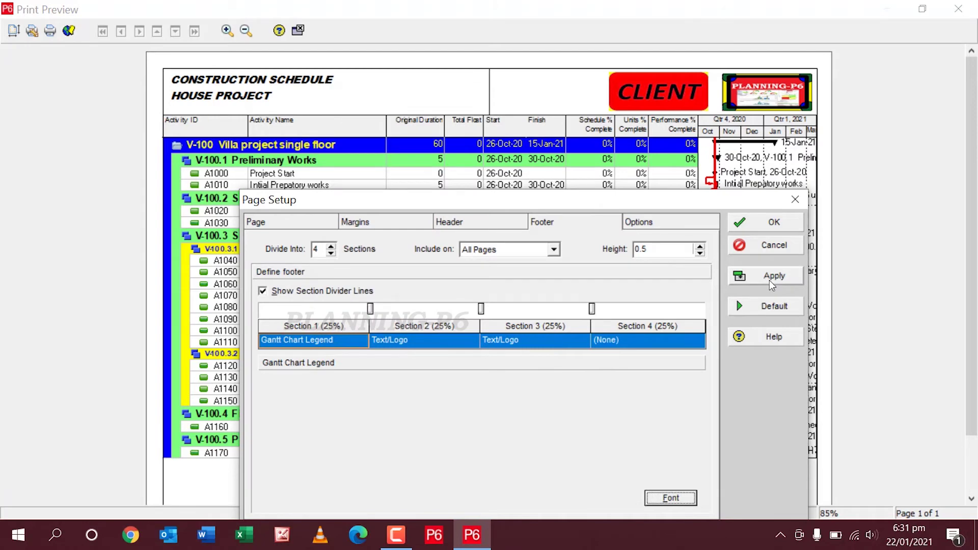
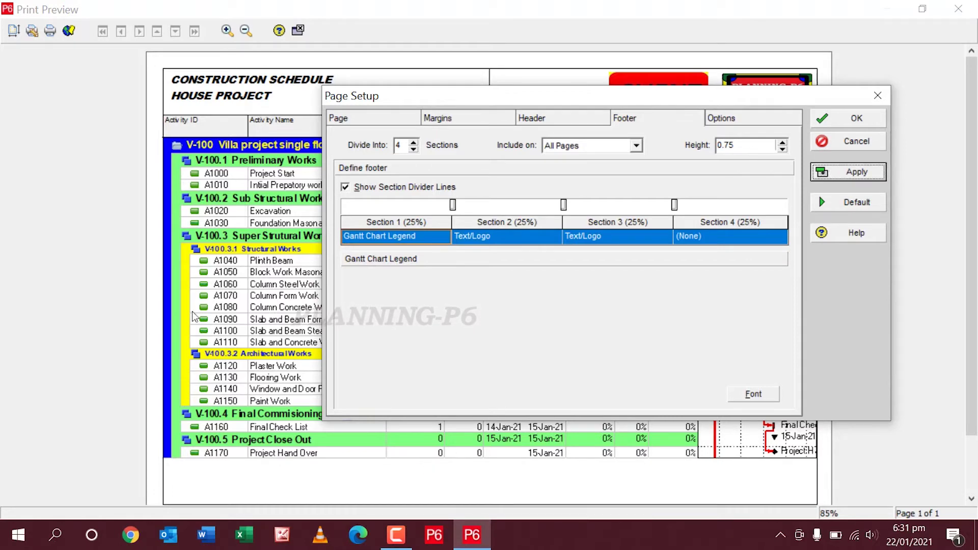
left_click(856, 119)
scroll(509, 254, "down", 2)
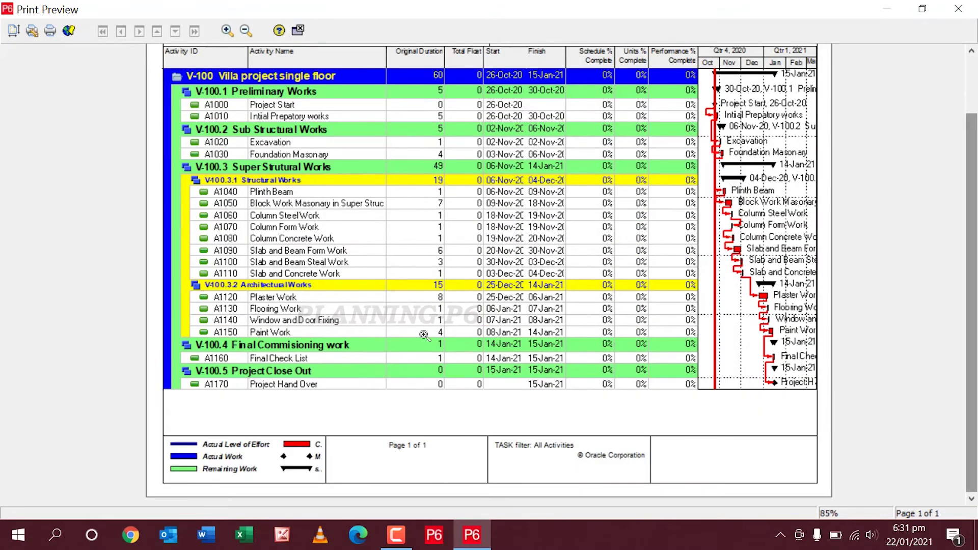
Step: Reopen the footer setup, widen section 1 to 30% by narrowing section 2 to 20%, and apply it
left_click(13, 30)
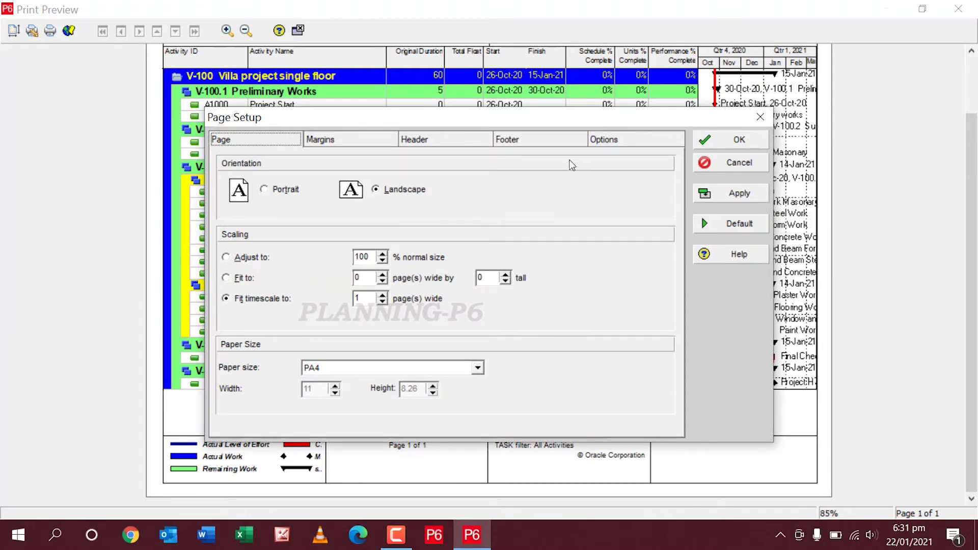
left_click(541, 139)
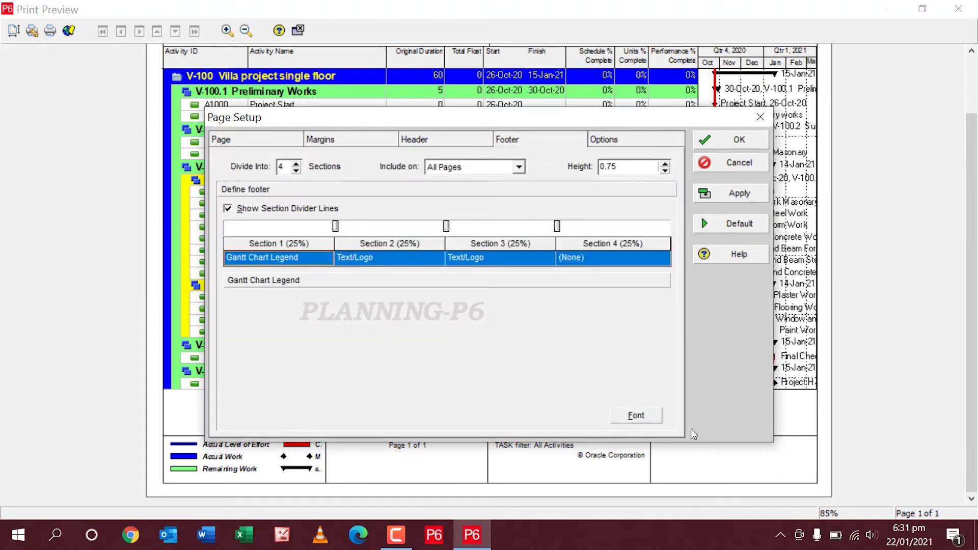
left_click(635, 416)
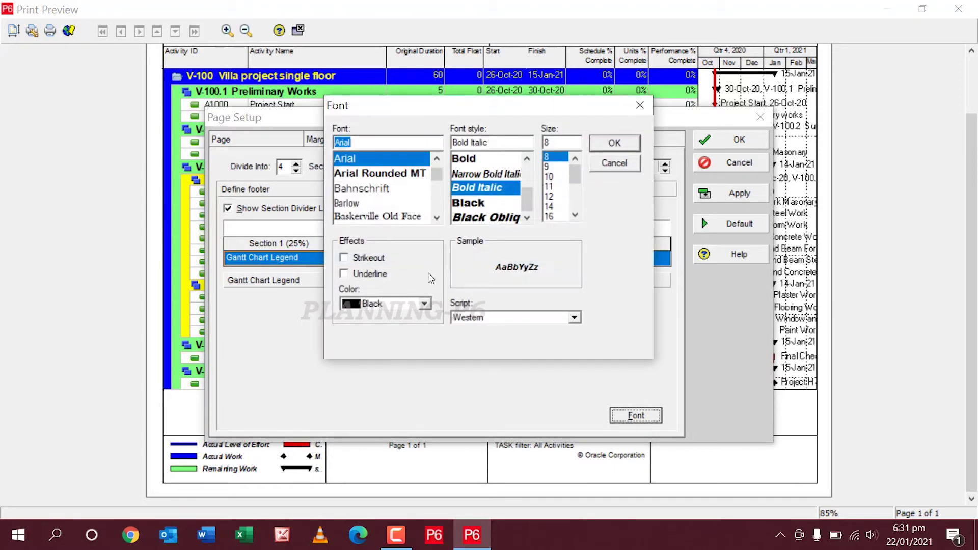
left_click(640, 105)
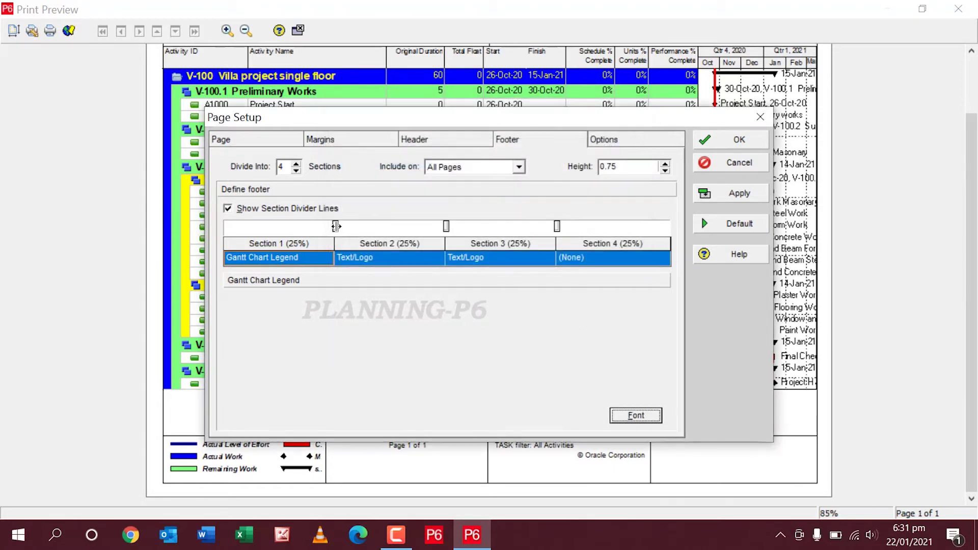
left_click_drag(336, 226, 359, 225)
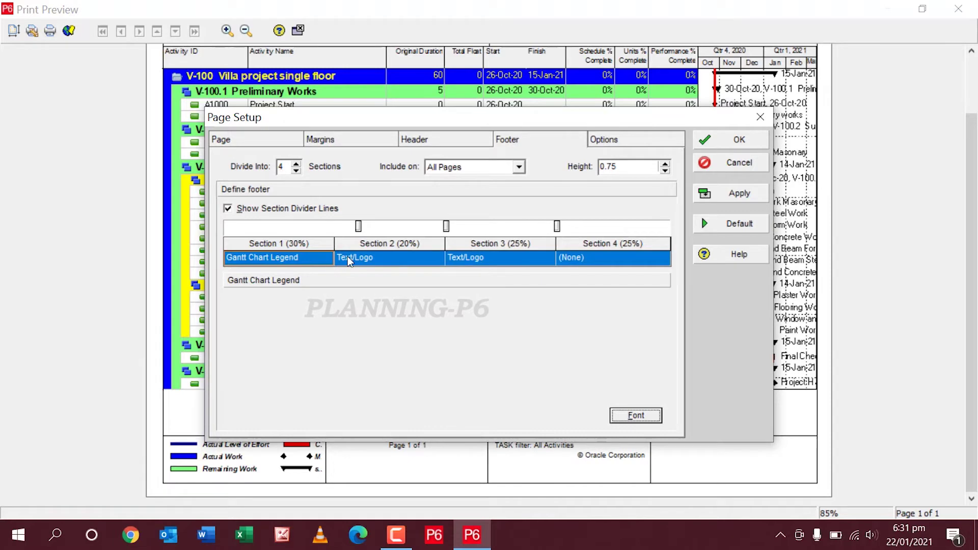
left_click(703, 197)
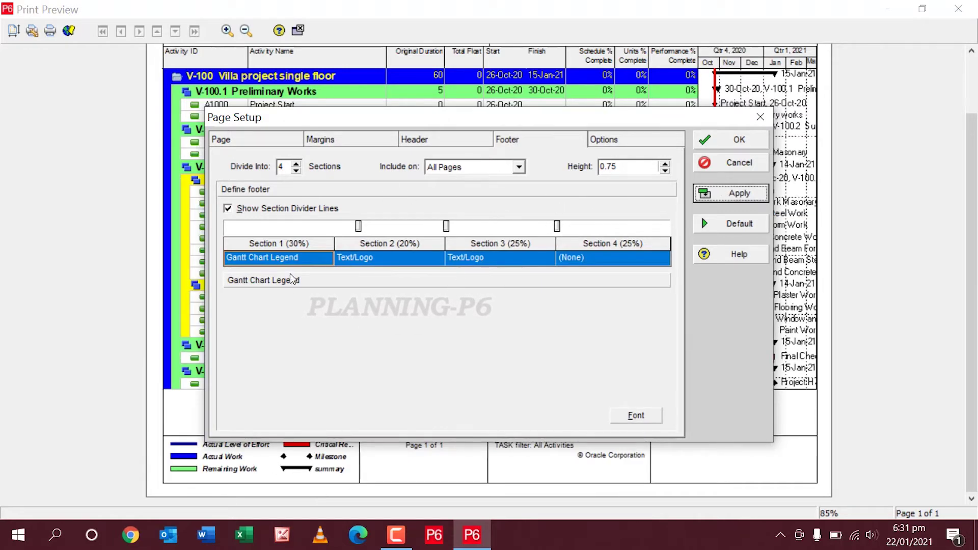
Step: Set the Gantt Chart Legend font size to 6 and apply the footer
left_click(636, 415)
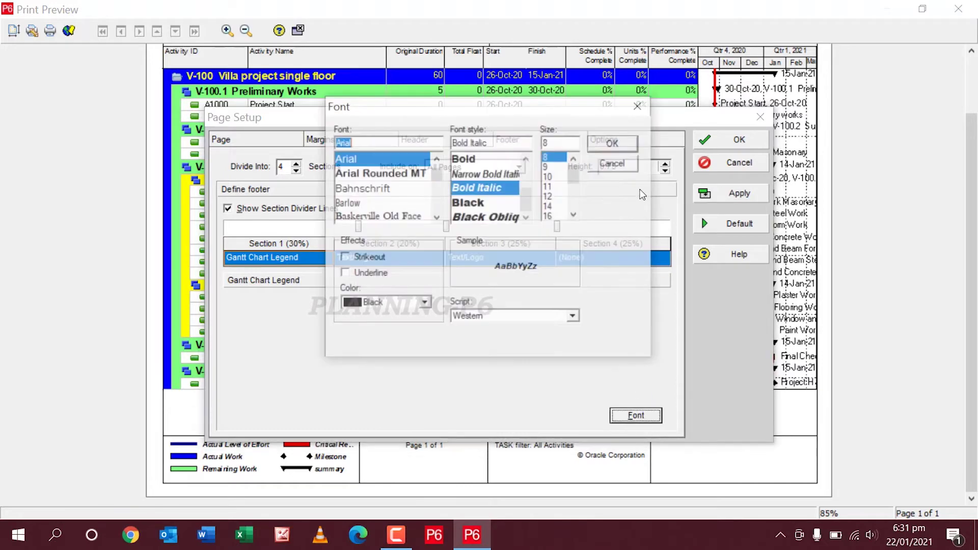
left_click(556, 143)
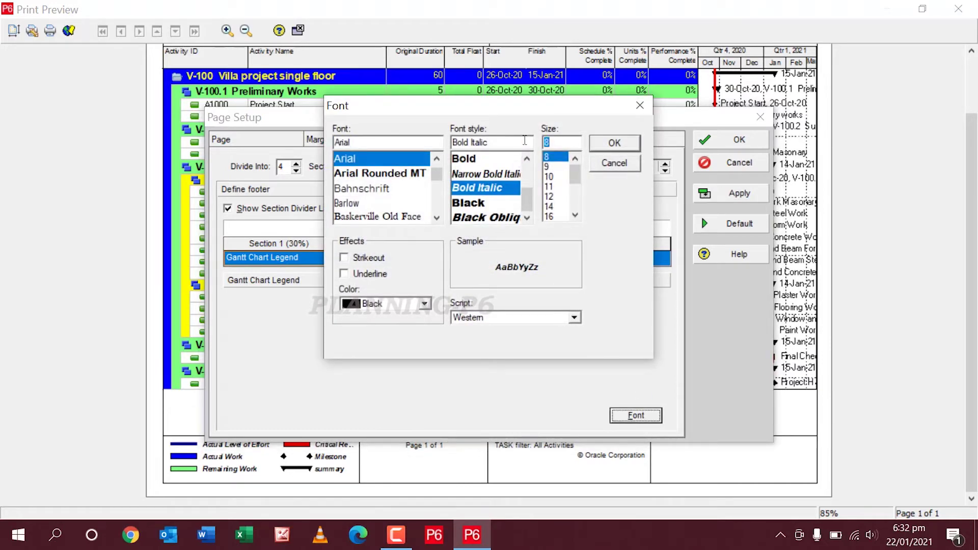
type("6")
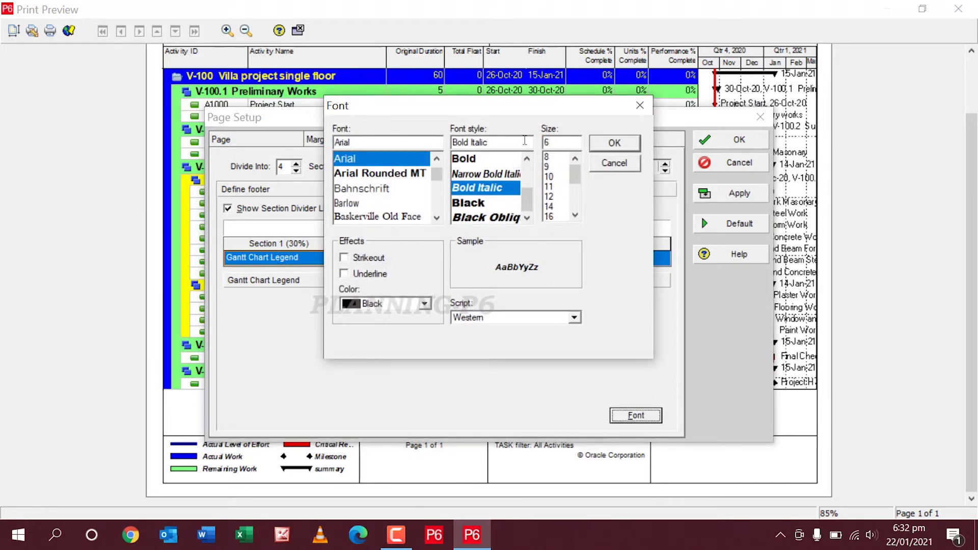
left_click(620, 146)
left_click(733, 193)
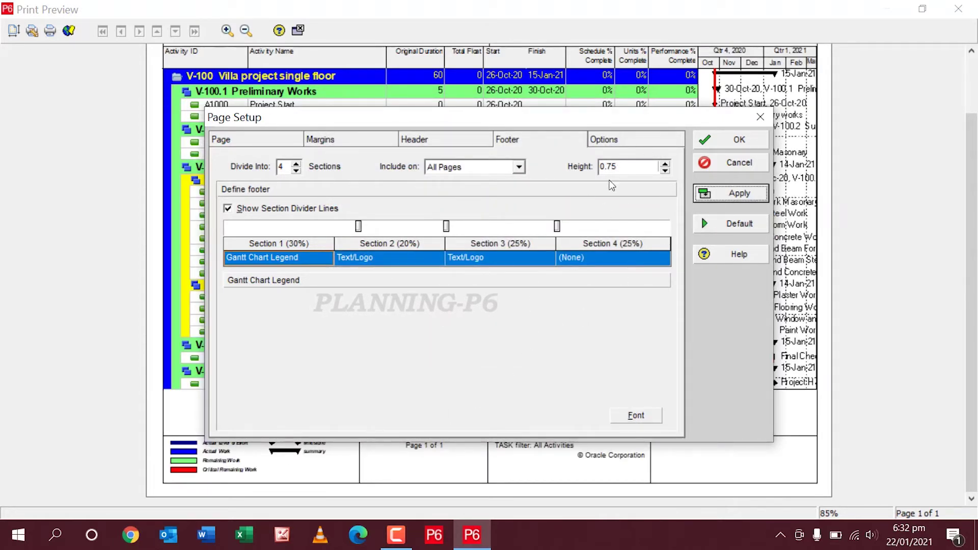
Step: Set the Gantt Chart Legend font size in footer section 1 to 7 and apply the footer
left_click(636, 415)
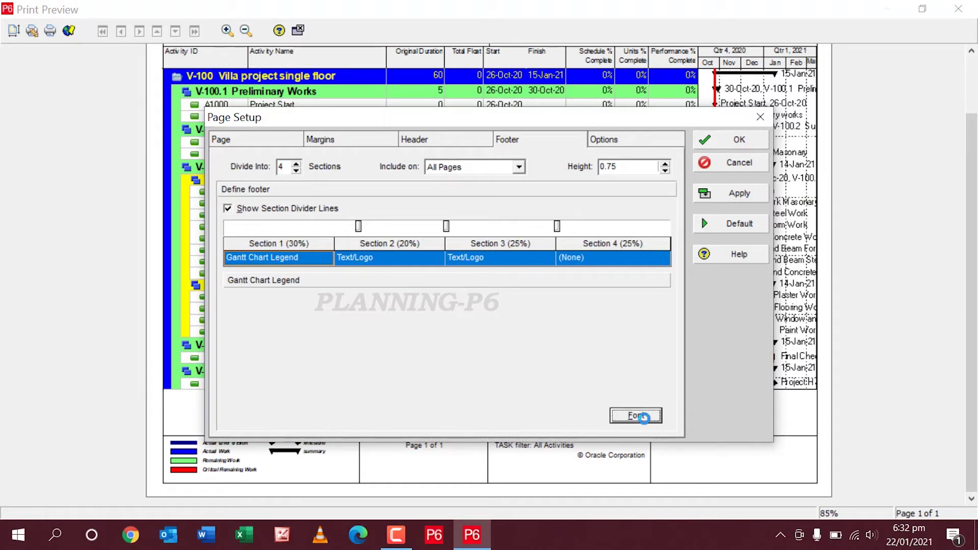
key("Tab")
key("Tab")
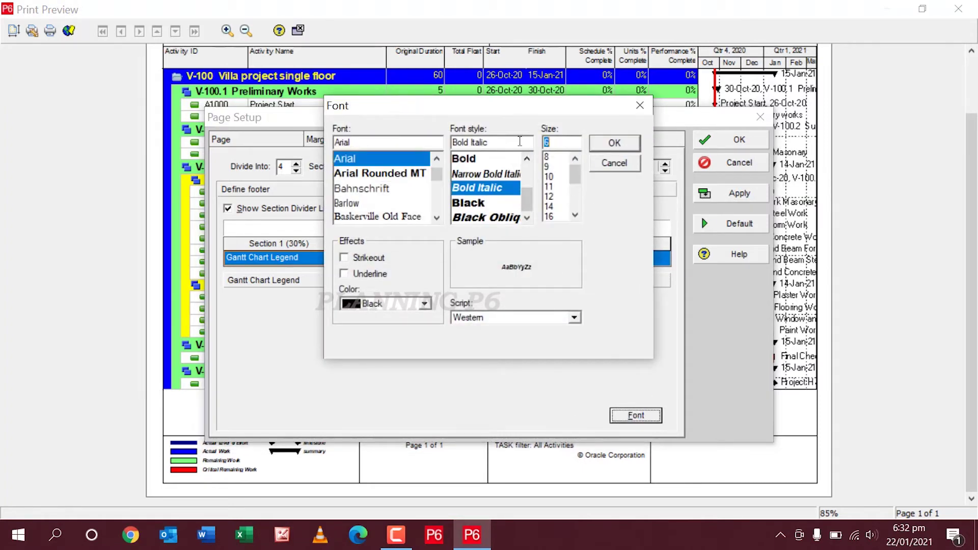
type("7")
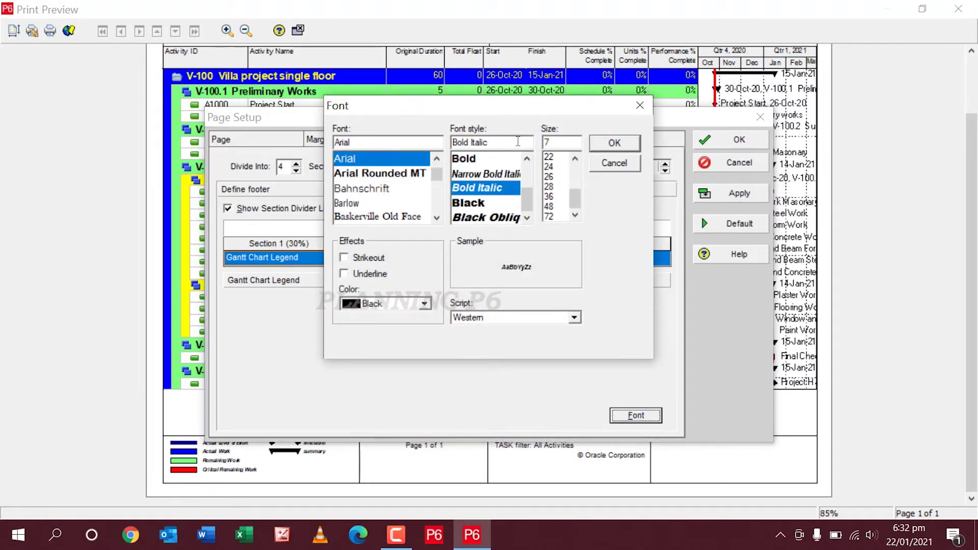
left_click(629, 149)
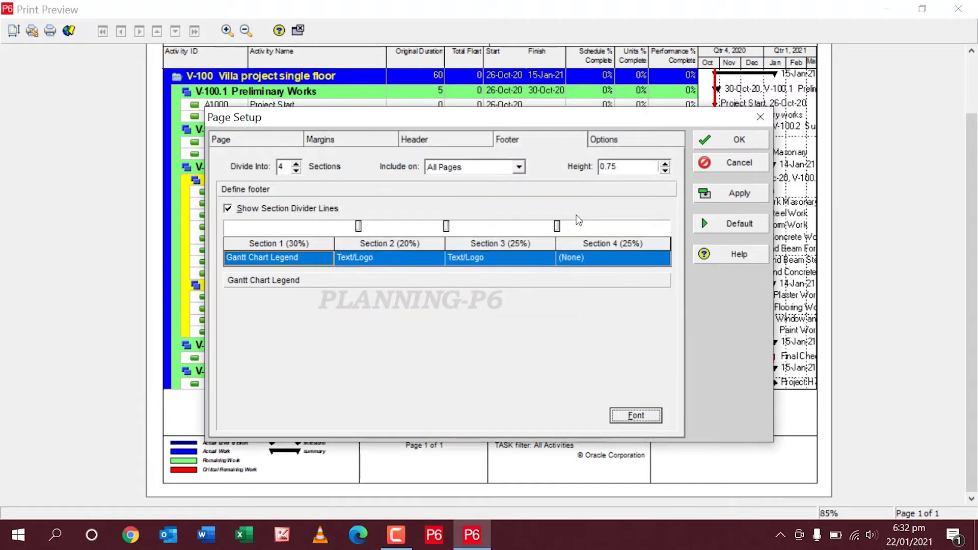
left_click(740, 198)
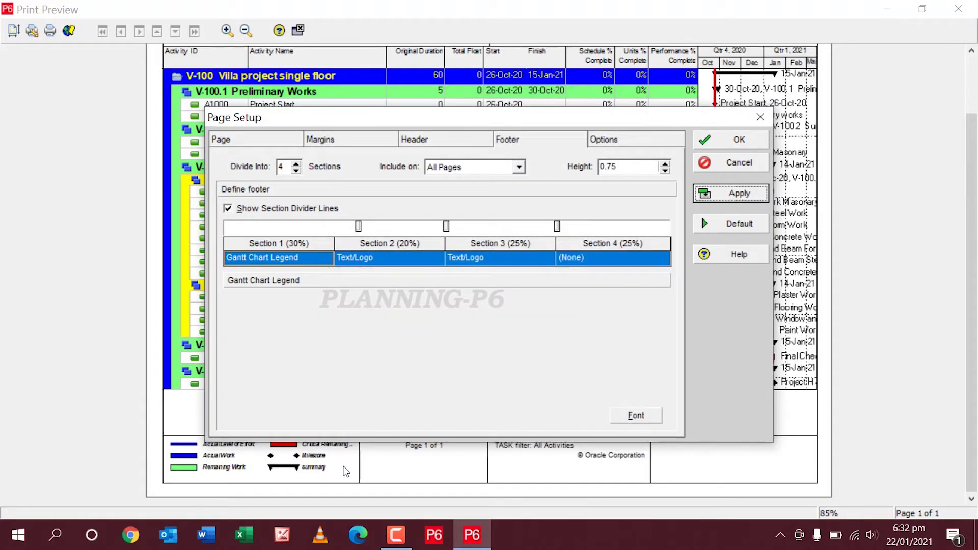
Step: Narrow footer section 2 to 9%, widening section 3 to 36%, and apply the footer layout
left_click(363, 263)
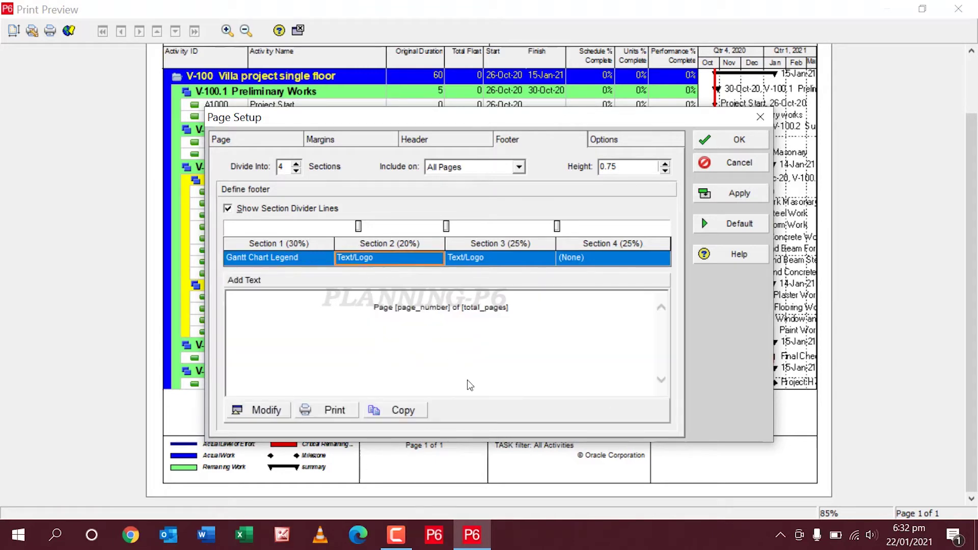
left_click_drag(446, 226, 414, 225)
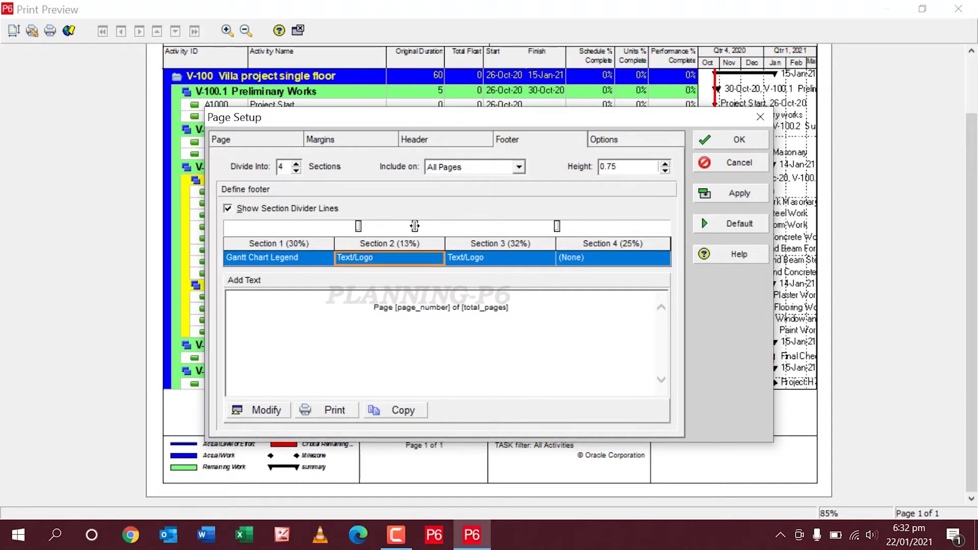
left_click(701, 193)
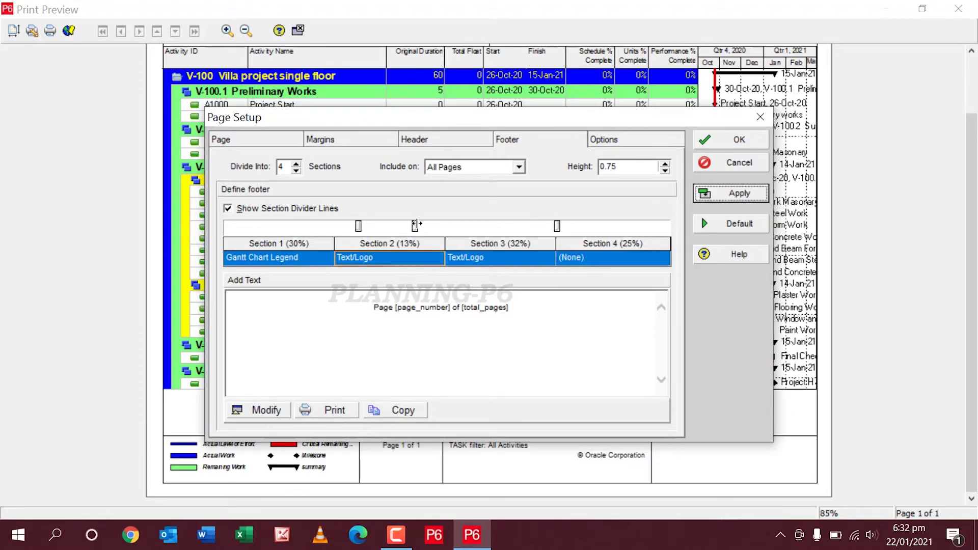
left_click_drag(415, 224, 397, 223)
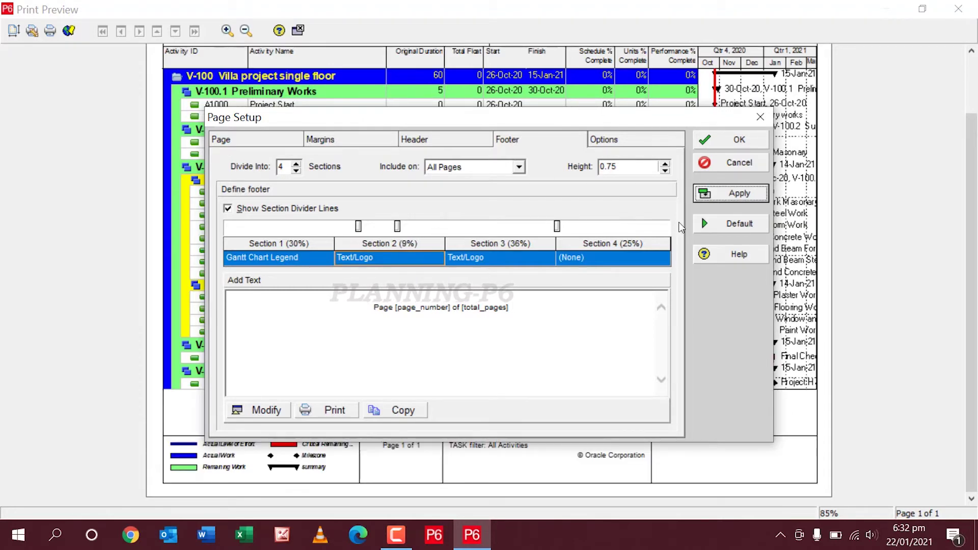
left_click(726, 193)
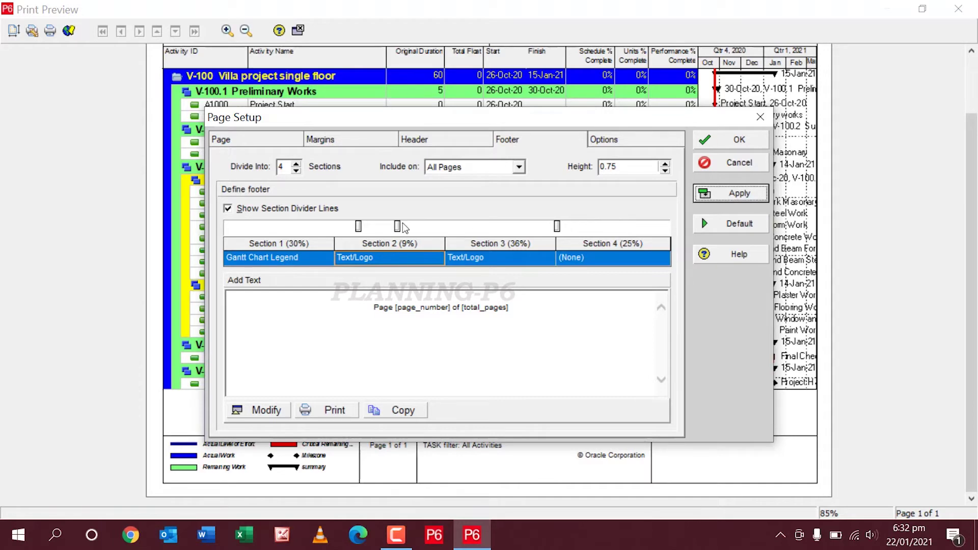
Step: Insert a blank line above the page number text in footer section 2 and apply it
left_click(274, 411)
left_click(257, 139)
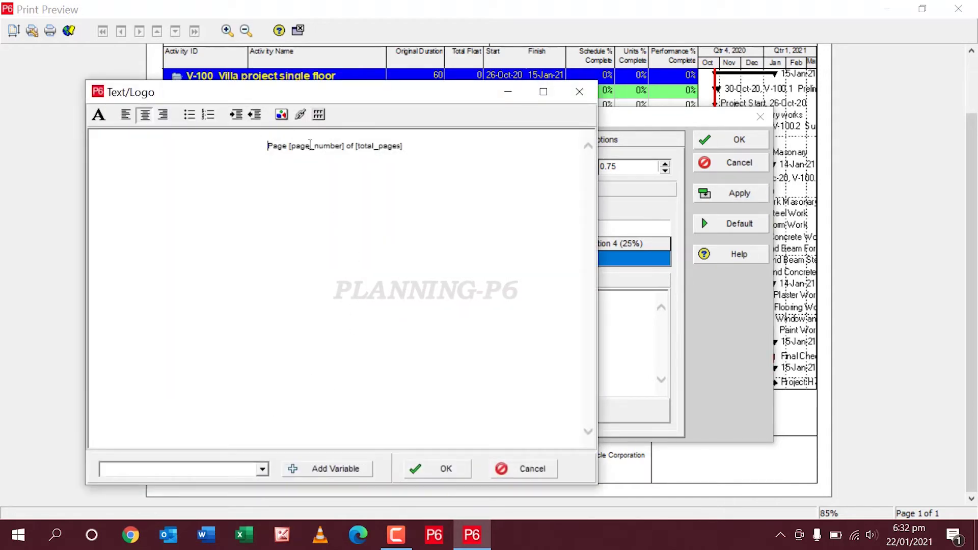
key("Return")
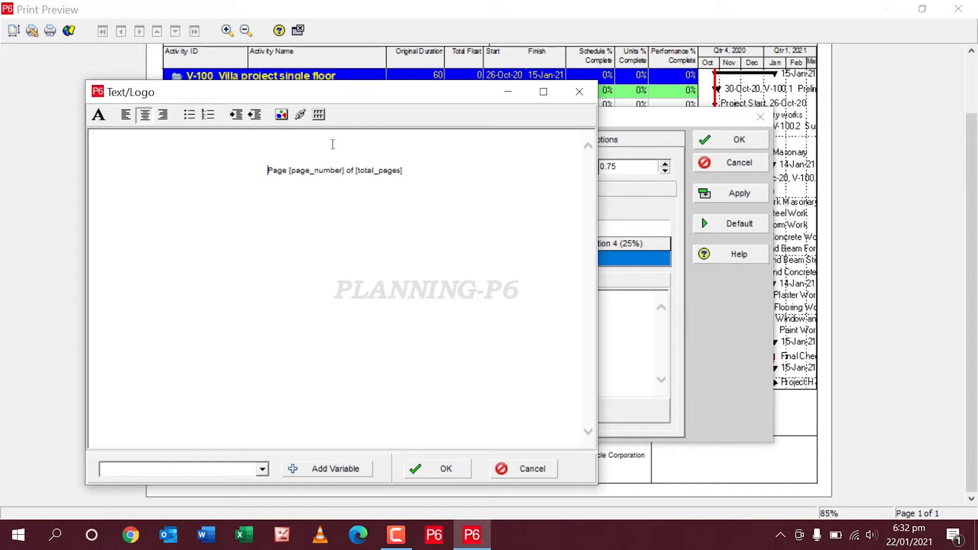
left_click(424, 463)
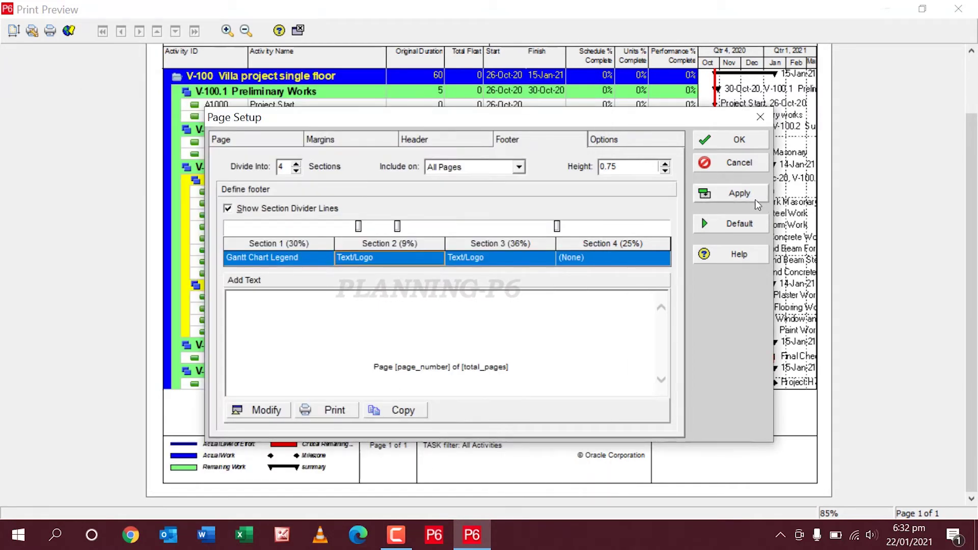
left_click(734, 194)
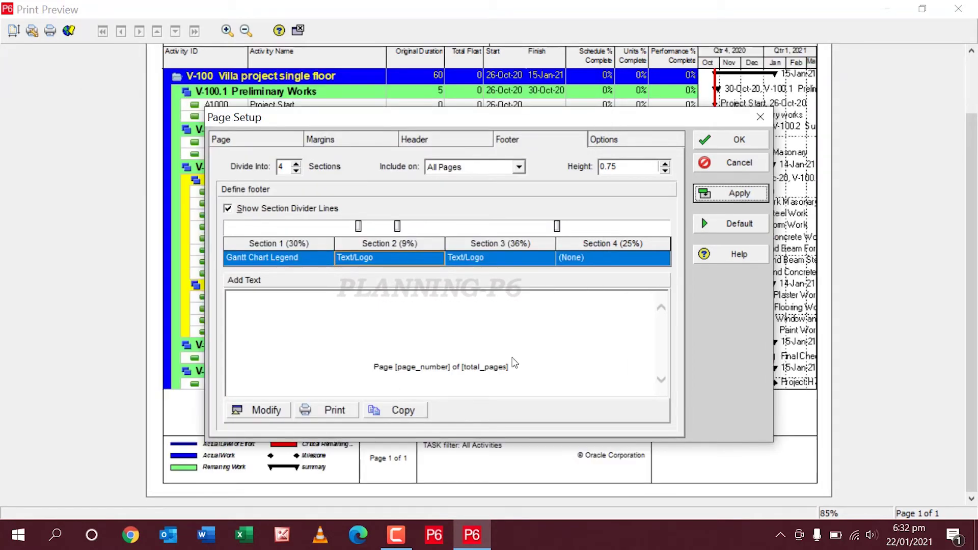
Step: Set the footer height to 0.62 and apply it
left_click(665, 171)
key("BackSpace")
key("BackSpace")
key("BackSpace")
type("2.065")
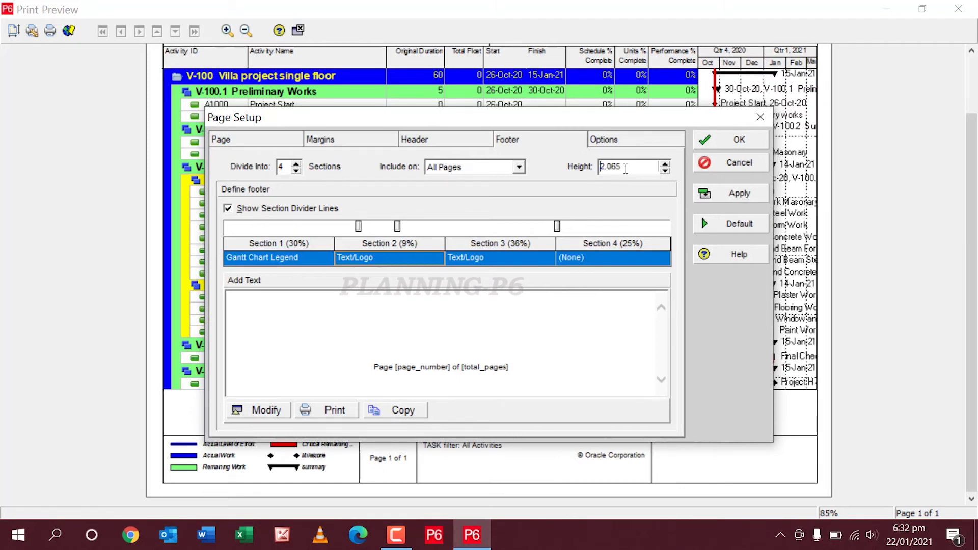
left_click(665, 171)
left_click(665, 171)
left_click(665, 171)
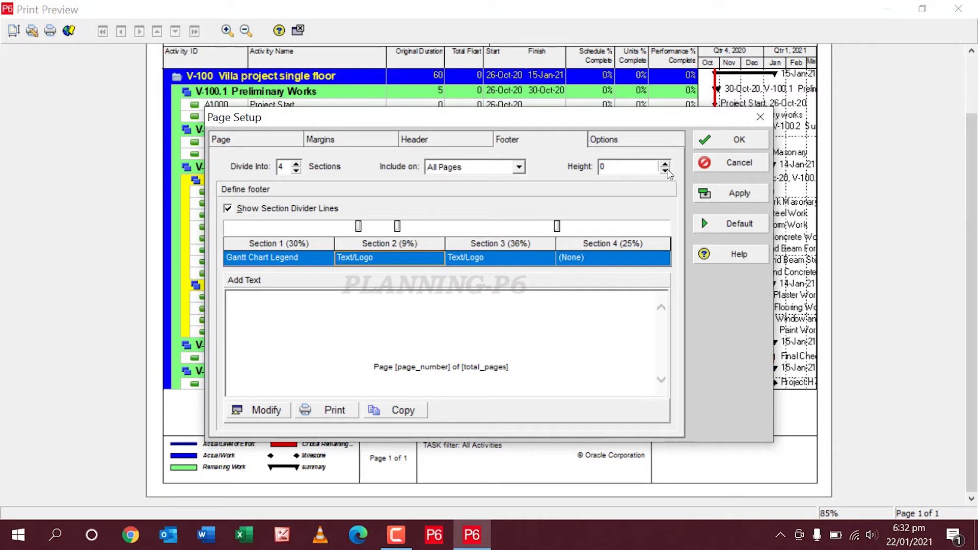
left_click(665, 164)
left_click(665, 164)
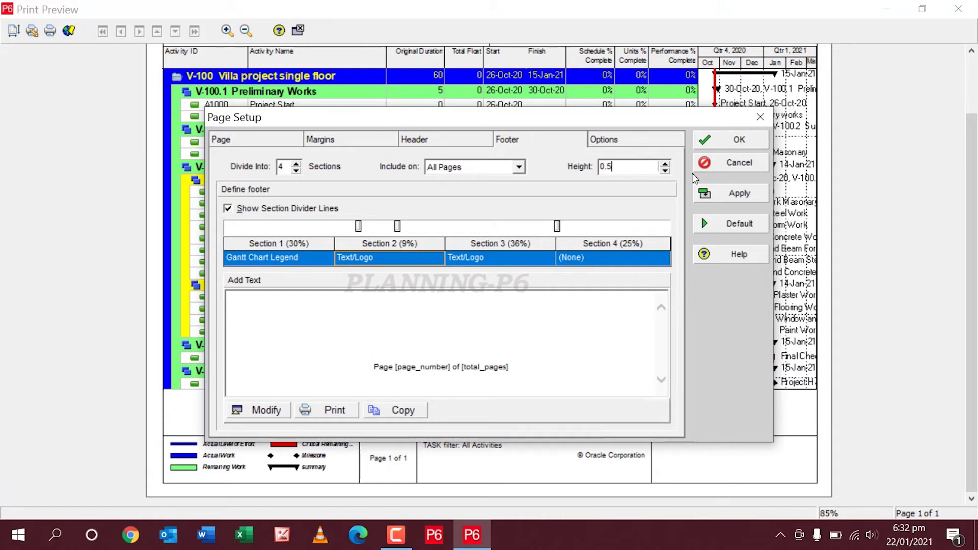
type("6")
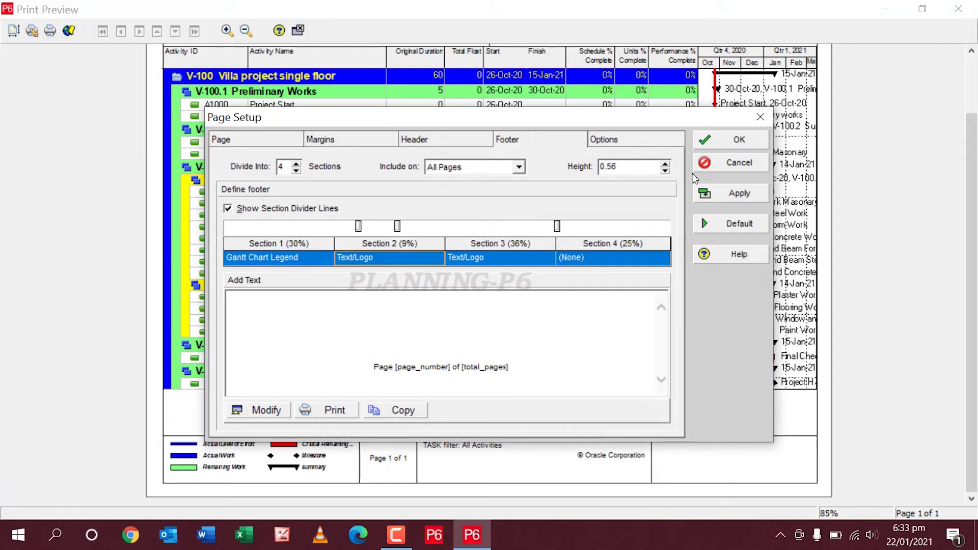
key("BackSpace")
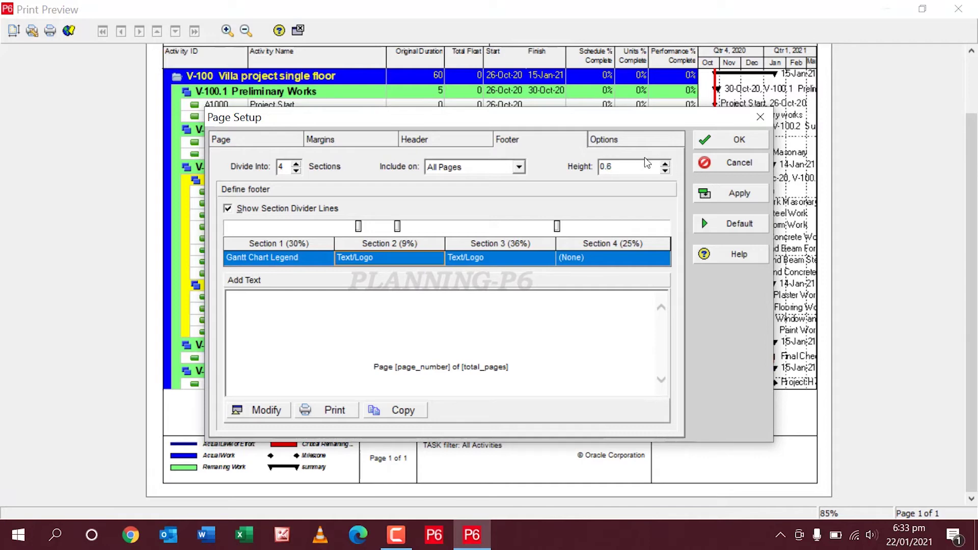
type("2")
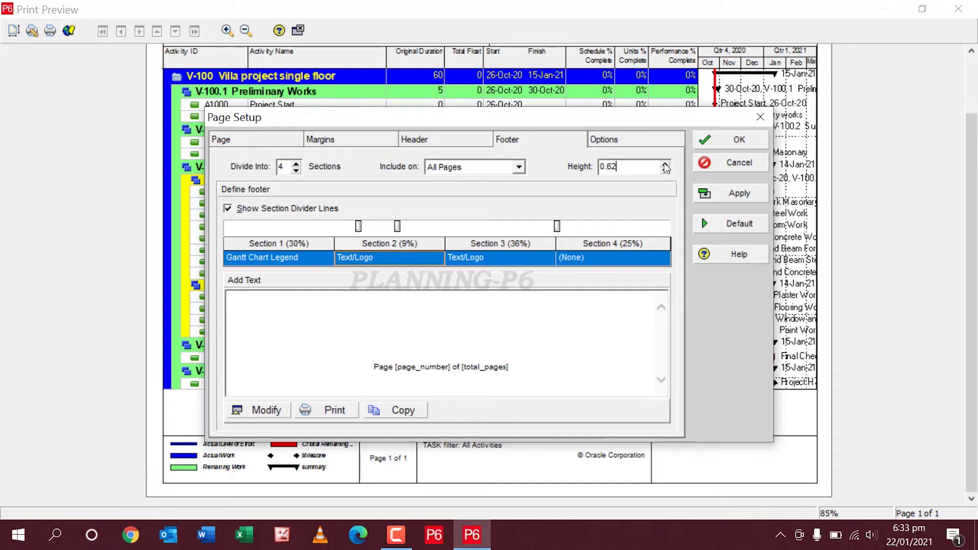
left_click(717, 195)
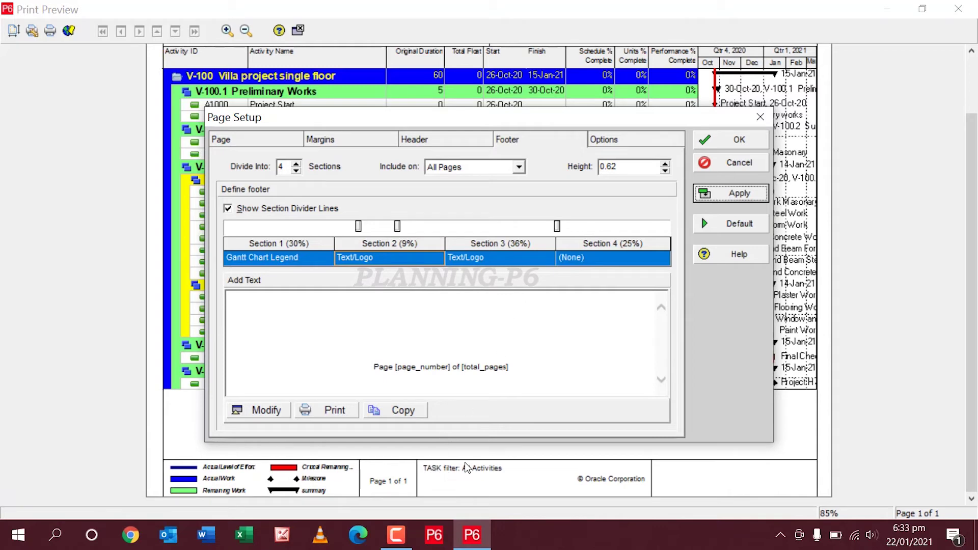
Step: Narrow footer section 3 to 24% and replace all its text with "WEEKLY PROGRESS REPORT # 03"
left_click(493, 259)
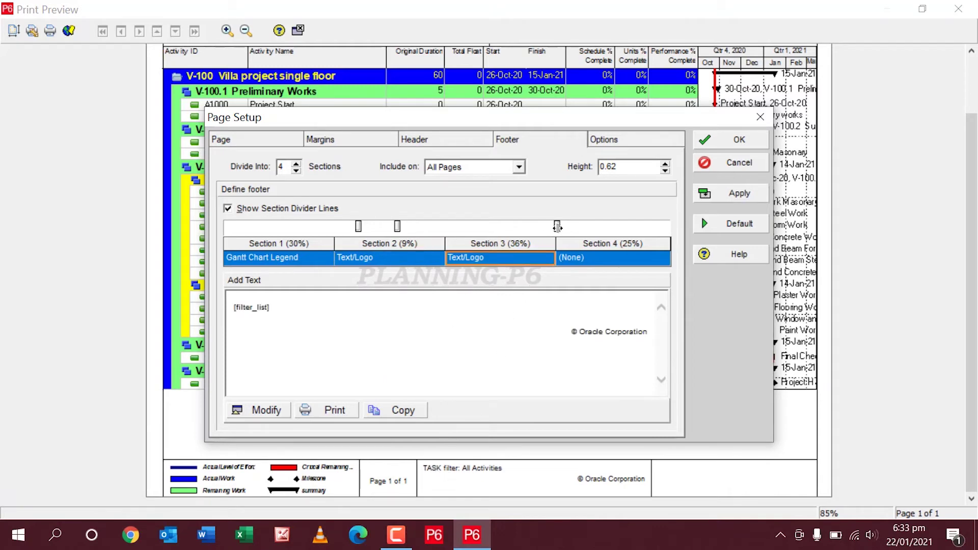
left_click_drag(556, 226, 506, 226)
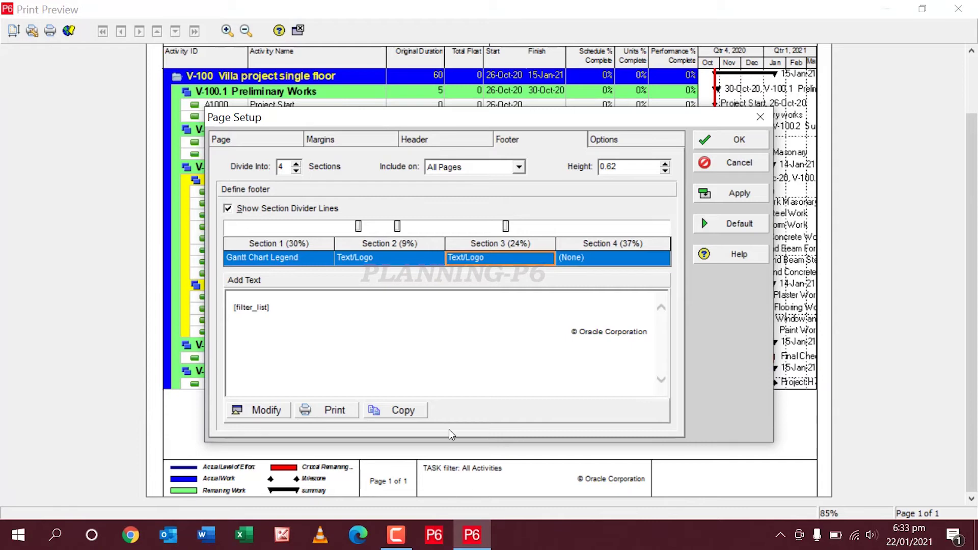
left_click(260, 414)
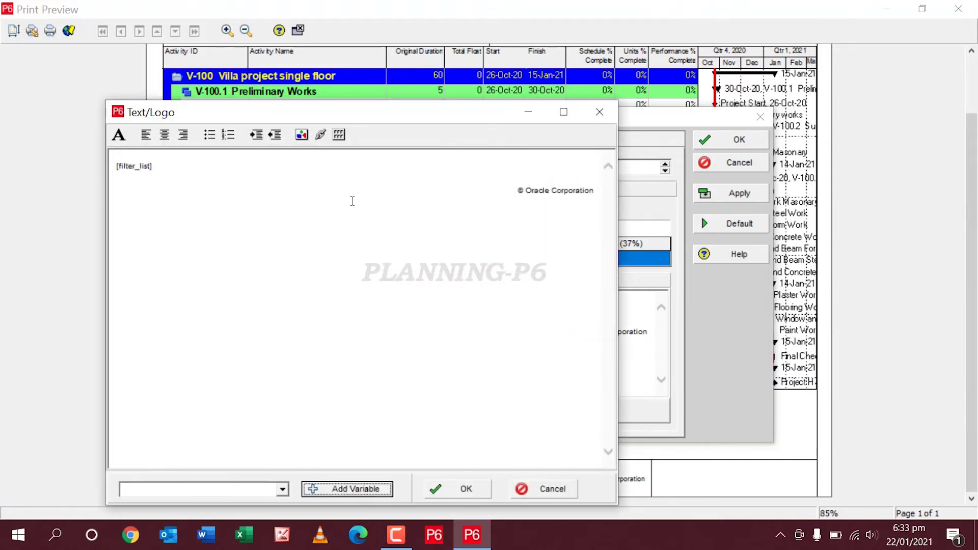
left_click(598, 200)
key("ctrl+a")
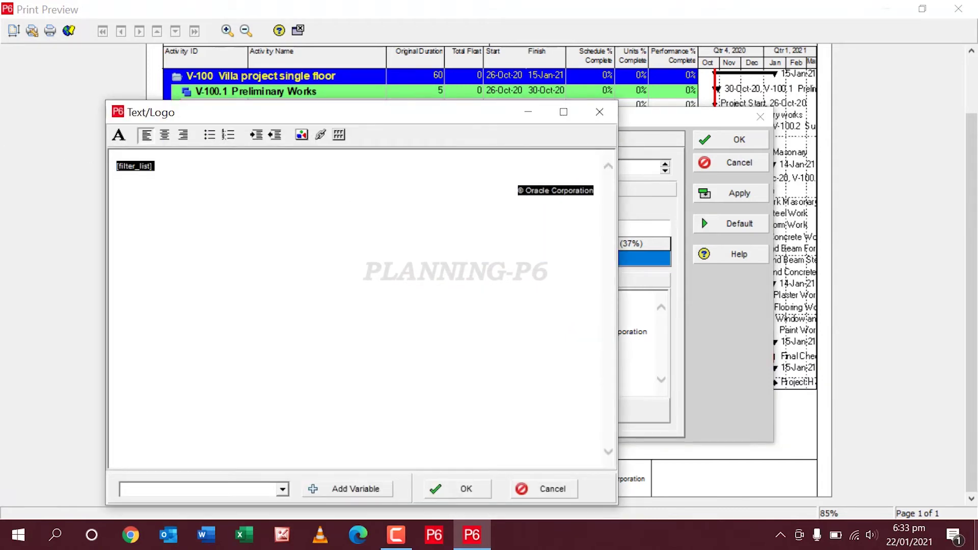
type("w")
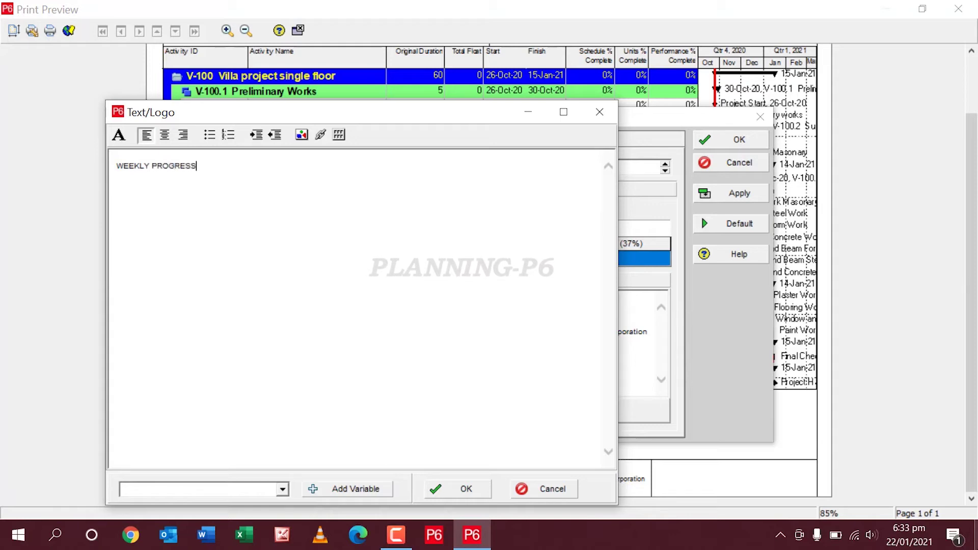
type("PO")
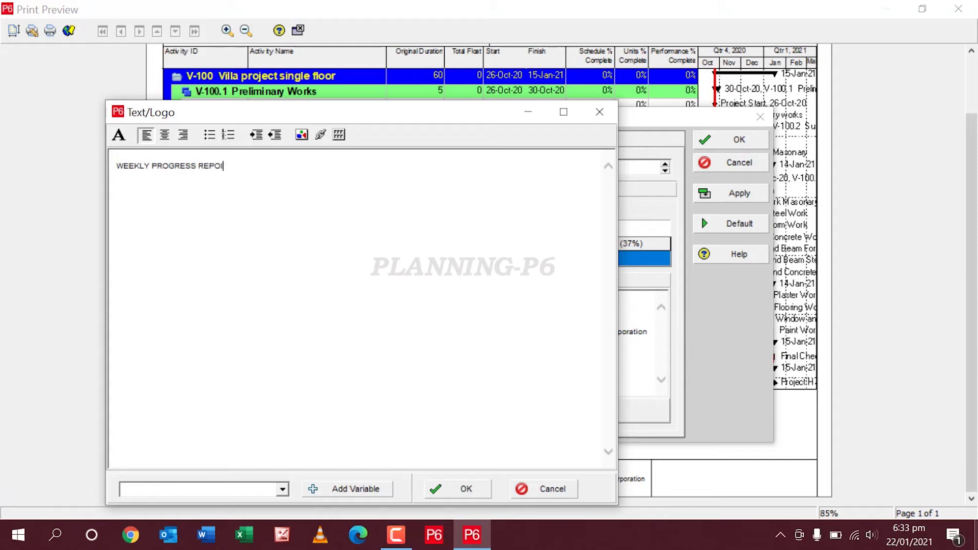
type("IRT")
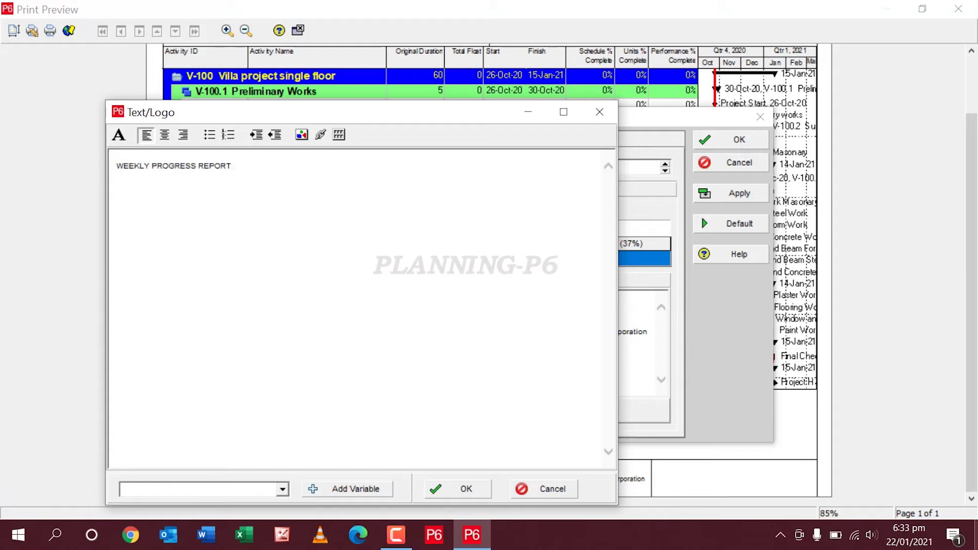
type(" # 03")
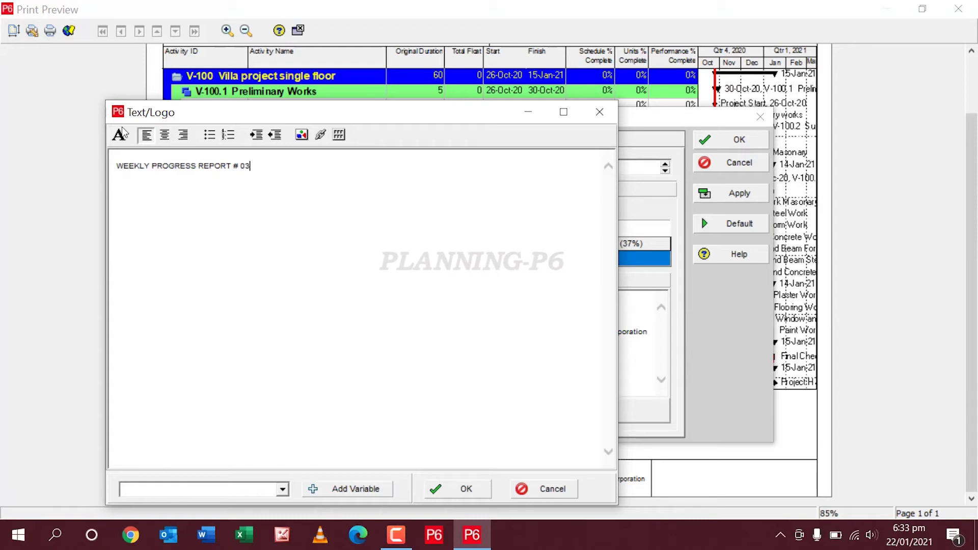
Step: Centre the weekly progress report title one line lower, format it as Bold Italic size 12, and accept the section text
key("Return")
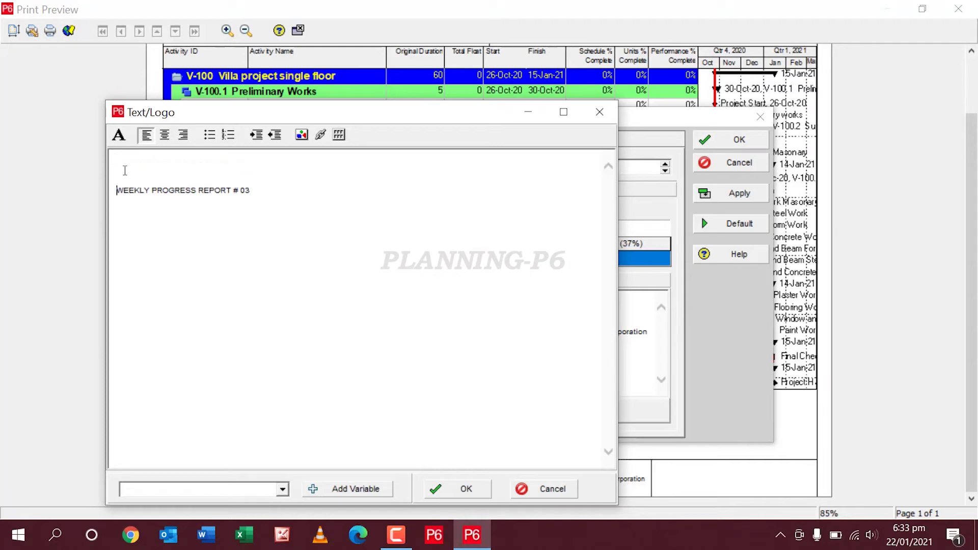
left_click(164, 135)
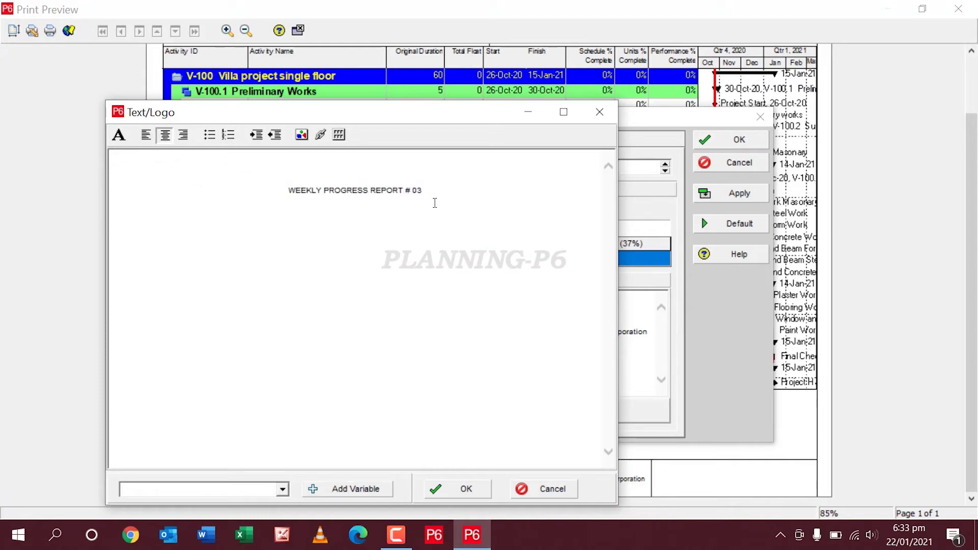
left_click_drag(434, 203, 218, 188)
left_click(119, 135)
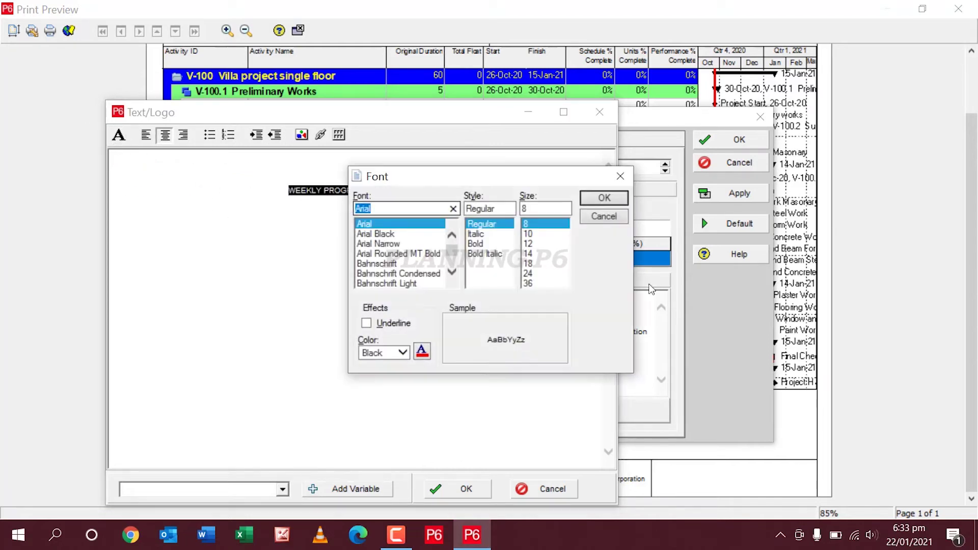
left_click(484, 253)
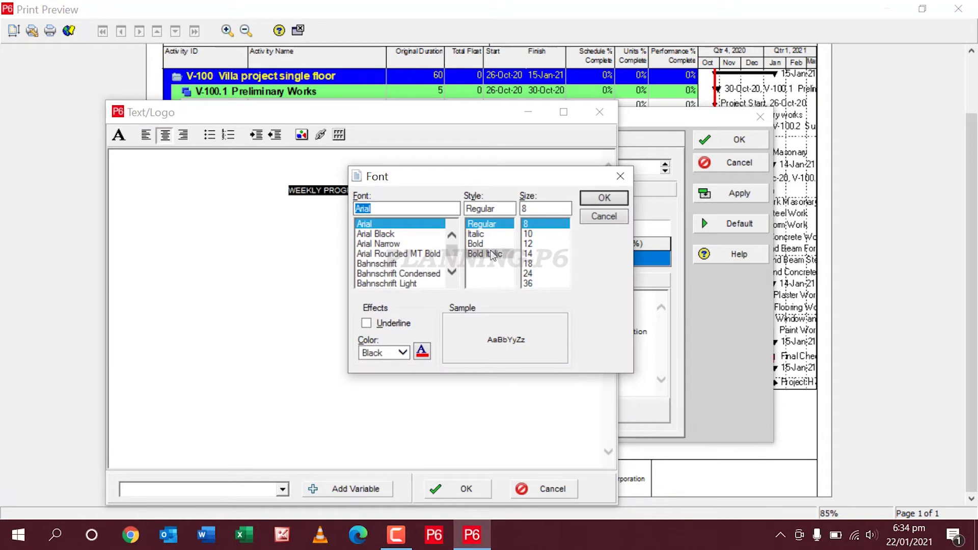
left_click(527, 244)
left_click(605, 198)
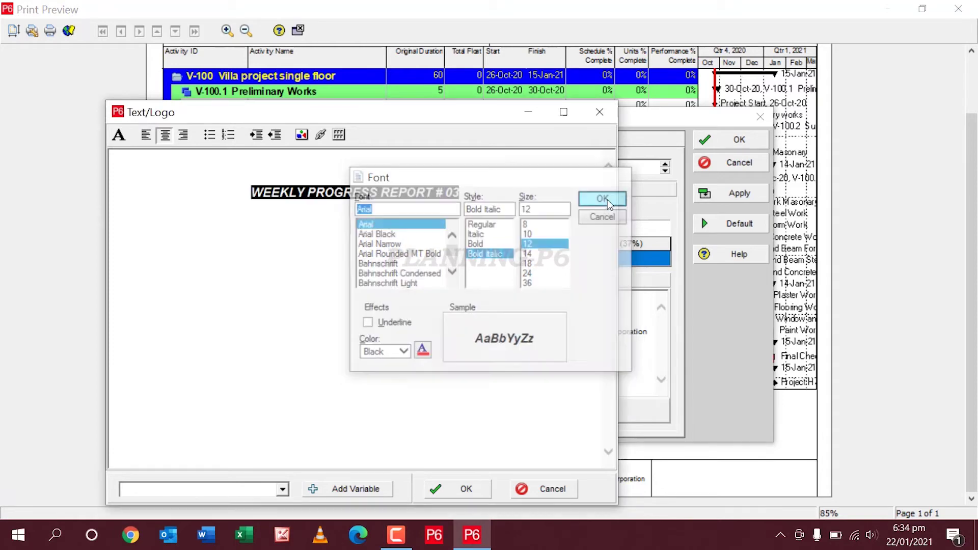
left_click(442, 481)
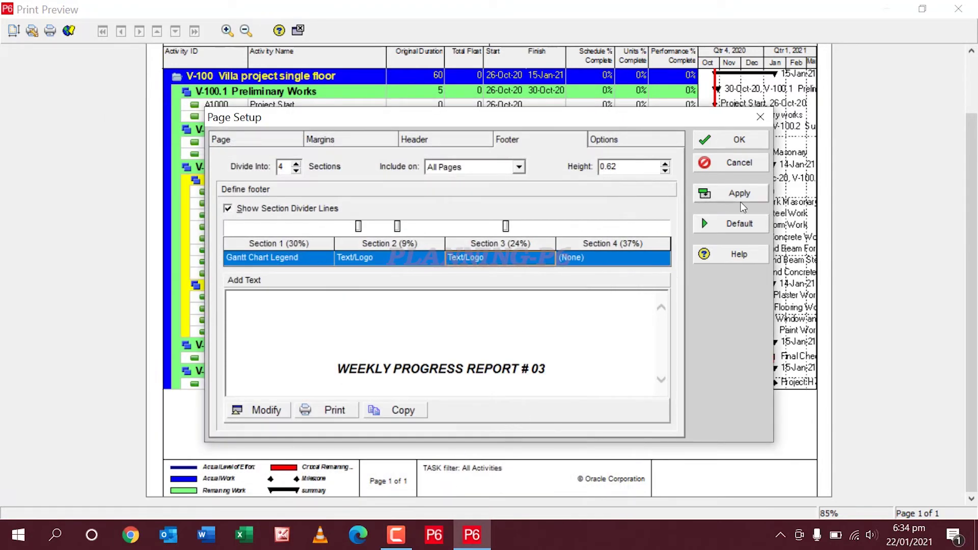
Step: Apply the report title to the footer, then widen footer section 3 to 34% so the title fits and apply it
left_click(740, 199)
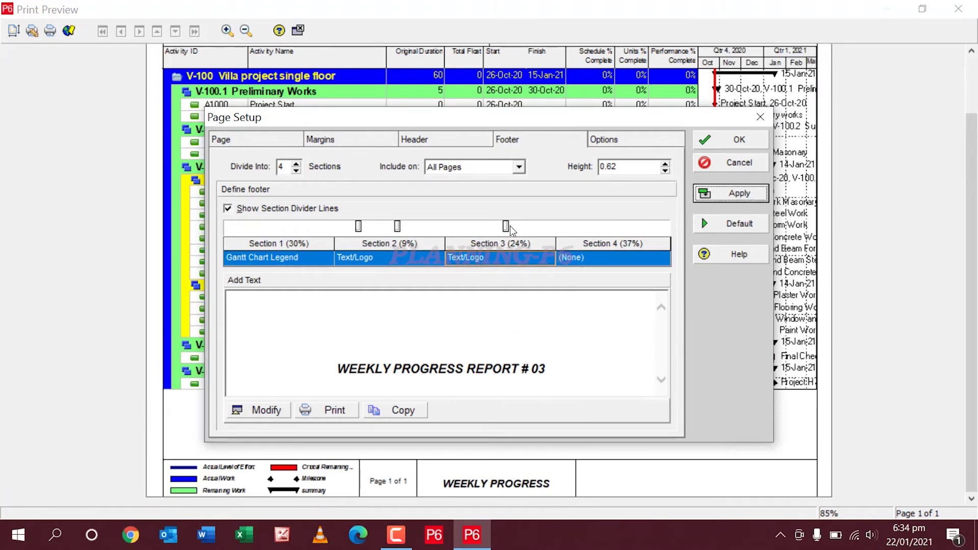
left_click_drag(506, 225, 520, 226)
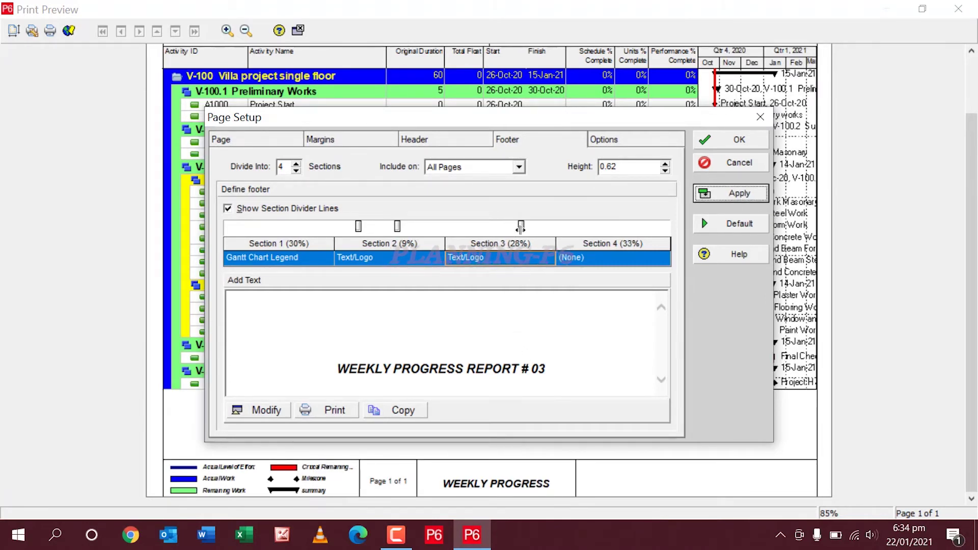
left_click(723, 197)
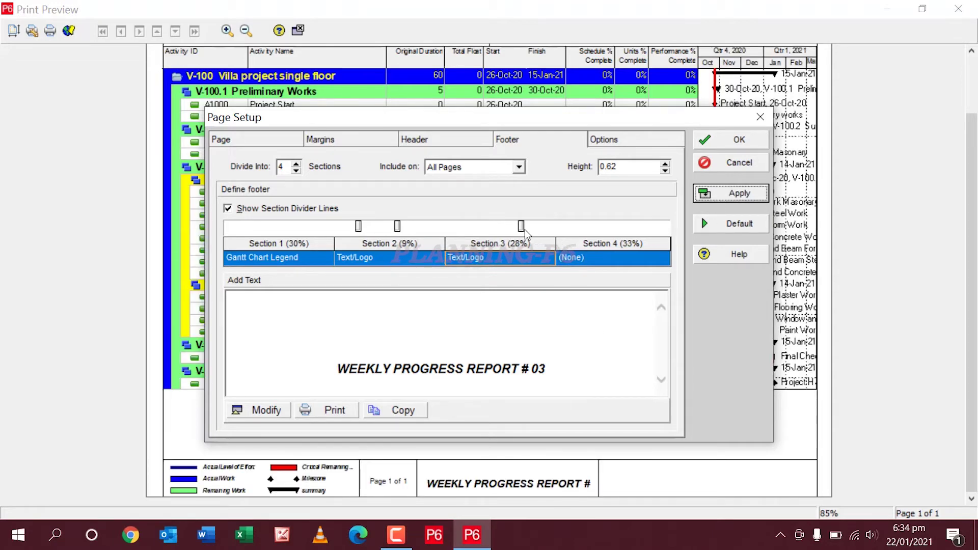
left_click_drag(521, 226, 558, 228)
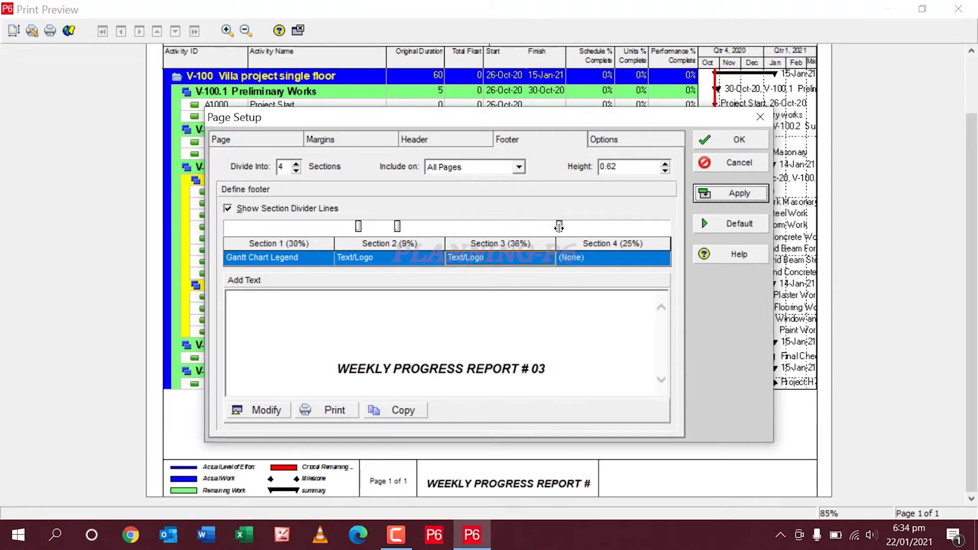
left_click(739, 193)
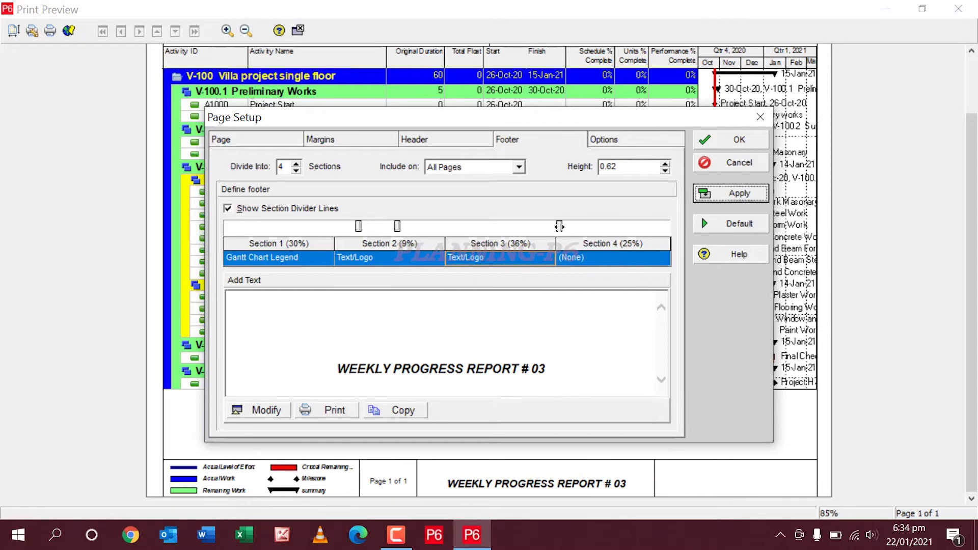
left_click_drag(559, 226, 552, 226)
left_click(711, 193)
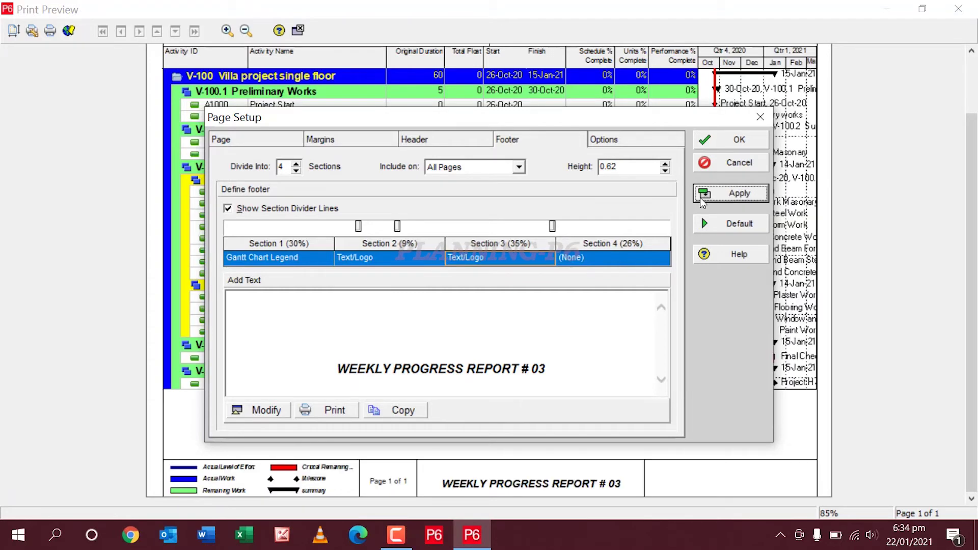
left_click_drag(557, 231, 553, 230)
left_click(713, 191)
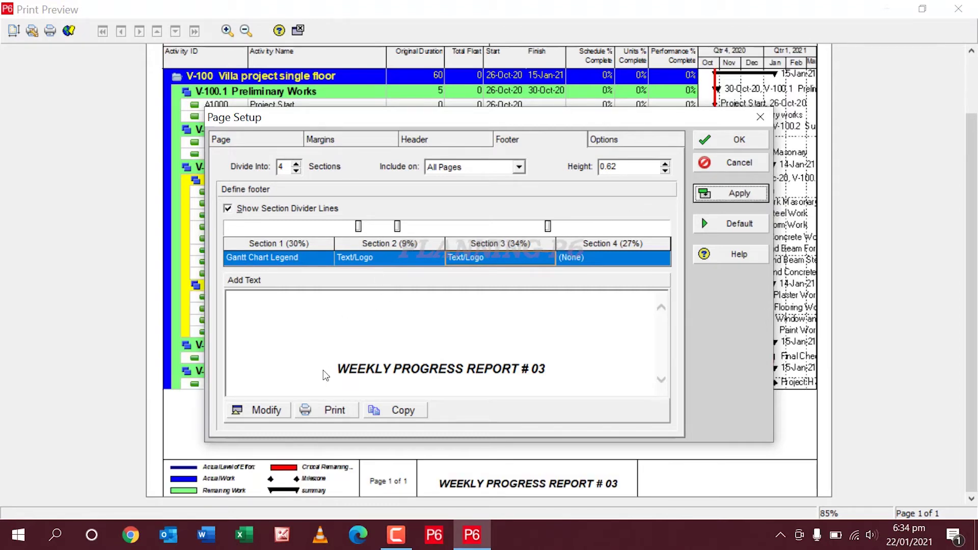
Step: Format the page number text in footer section 2 as Bold Italic size 12, widen the section to 11%, and apply
left_click(393, 262)
left_click(265, 409)
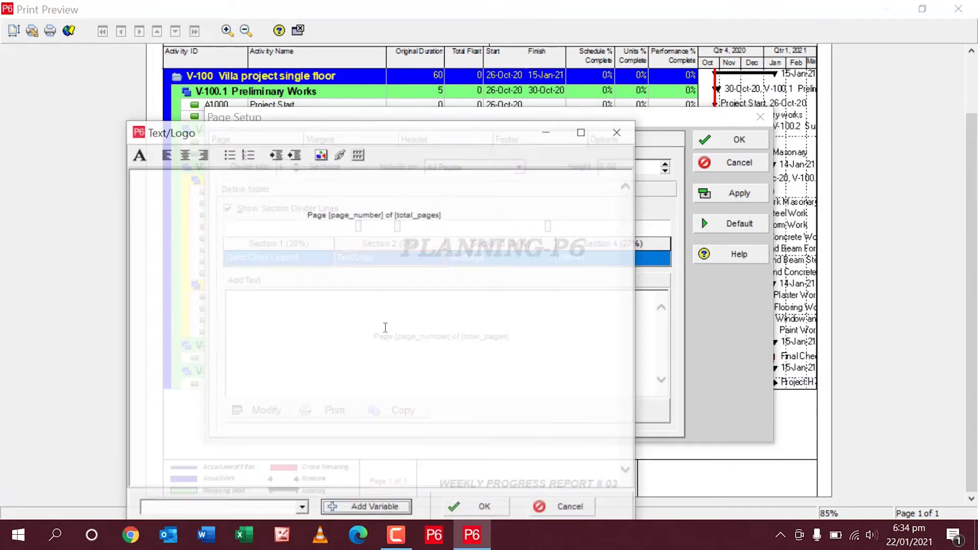
left_click_drag(458, 235, 231, 213)
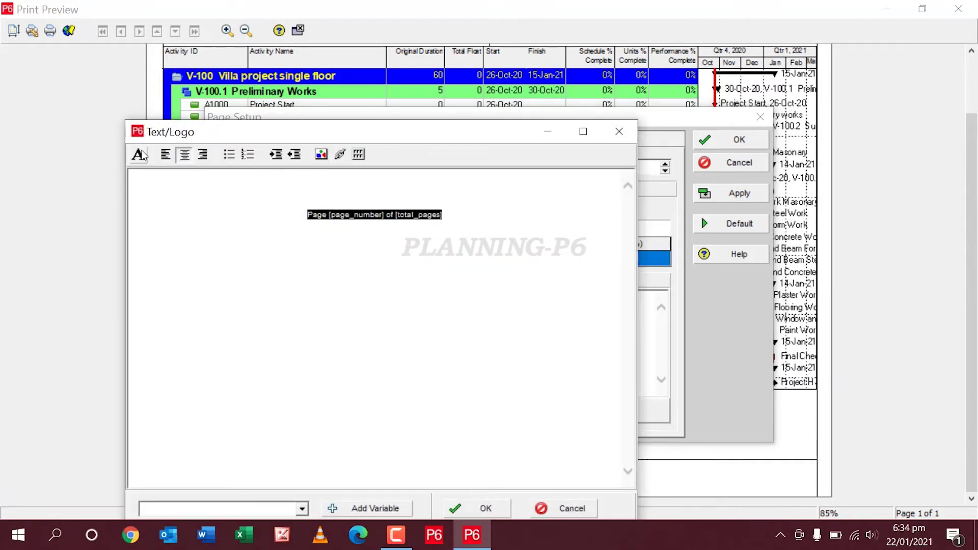
left_click(139, 154)
left_click(483, 253)
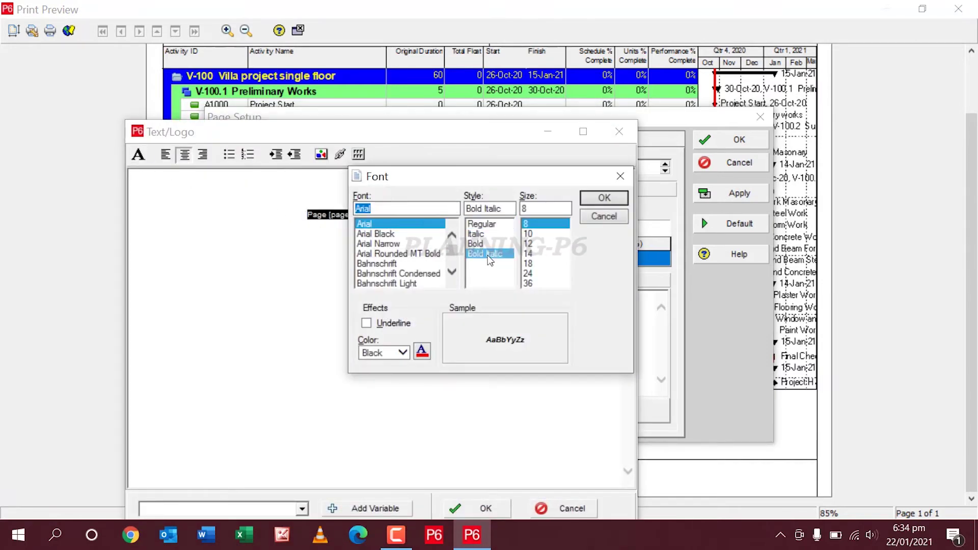
left_click(530, 243)
left_click(595, 195)
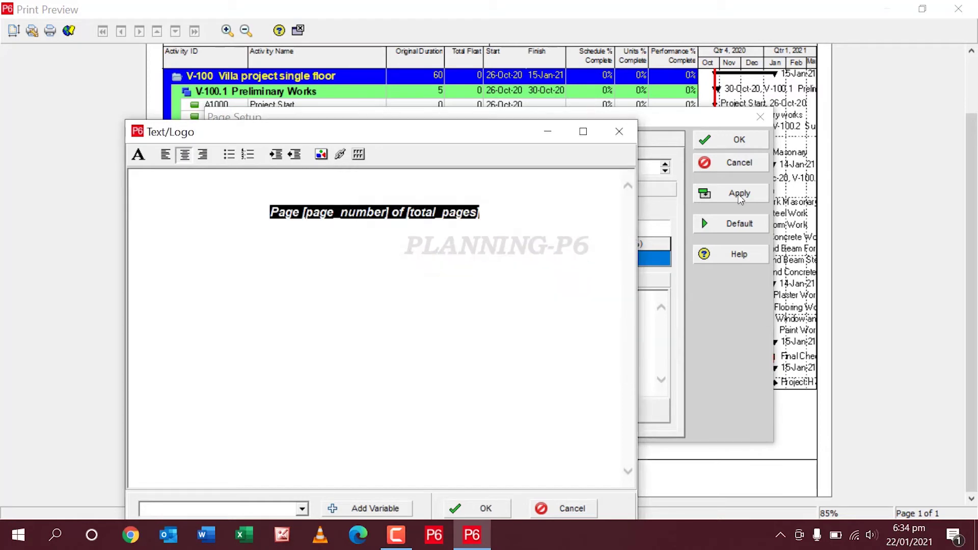
left_click(461, 510)
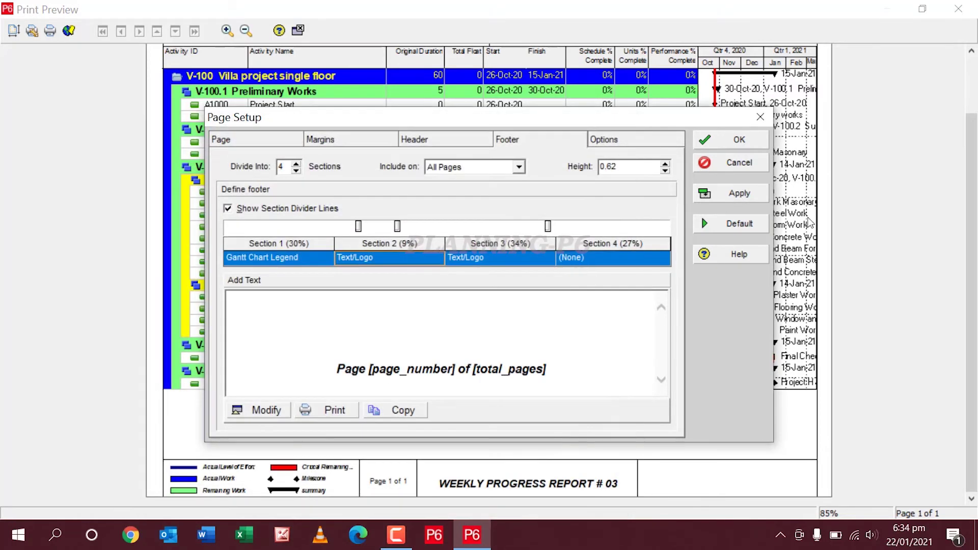
left_click(757, 198)
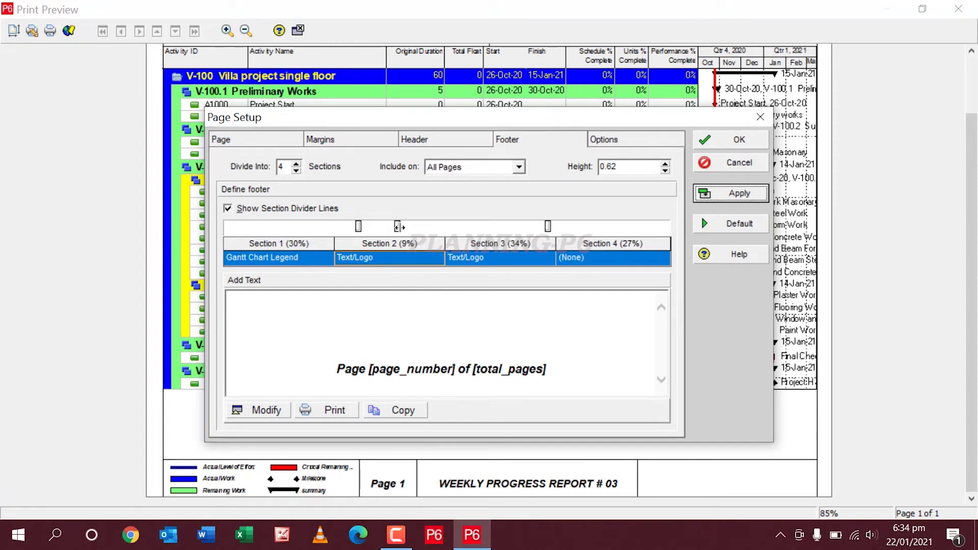
left_click_drag(398, 226, 405, 226)
left_click(723, 194)
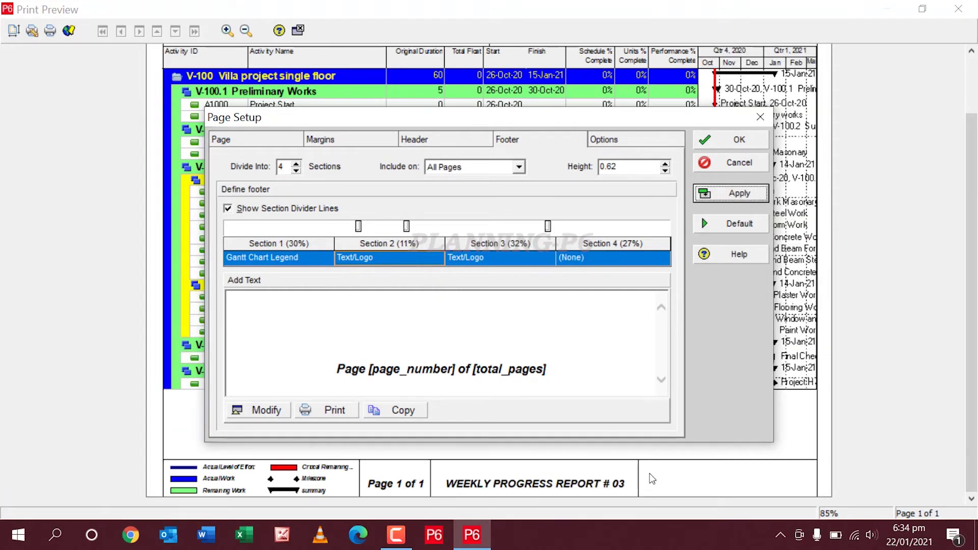
Step: Set footer section 4 to a Revision Box titled "UPDATED ON: 22-JAN-2021"
left_click(606, 261)
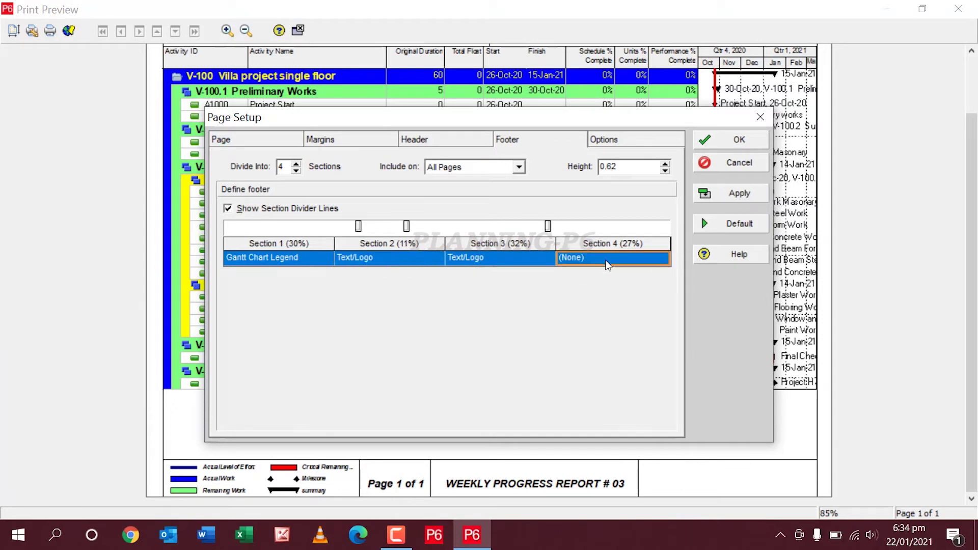
left_click(593, 255)
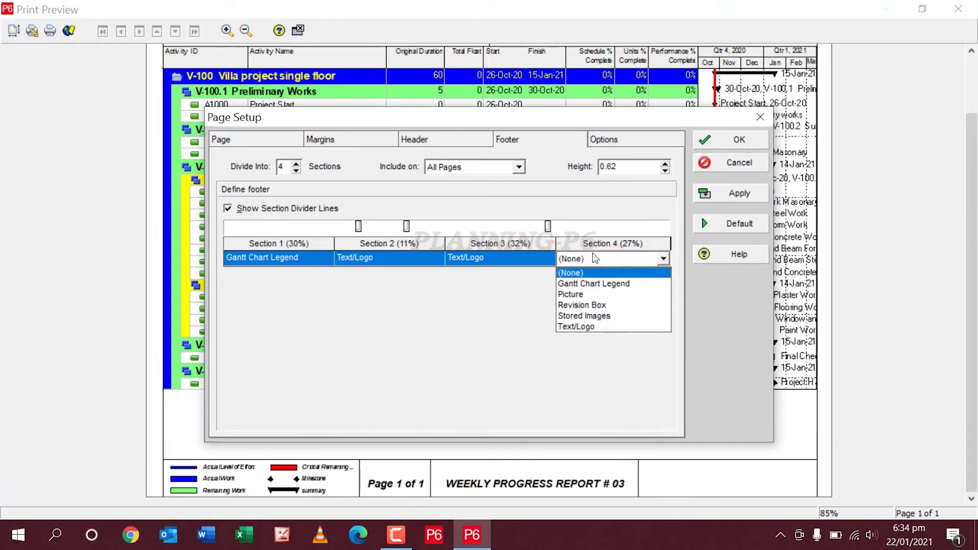
left_click(599, 306)
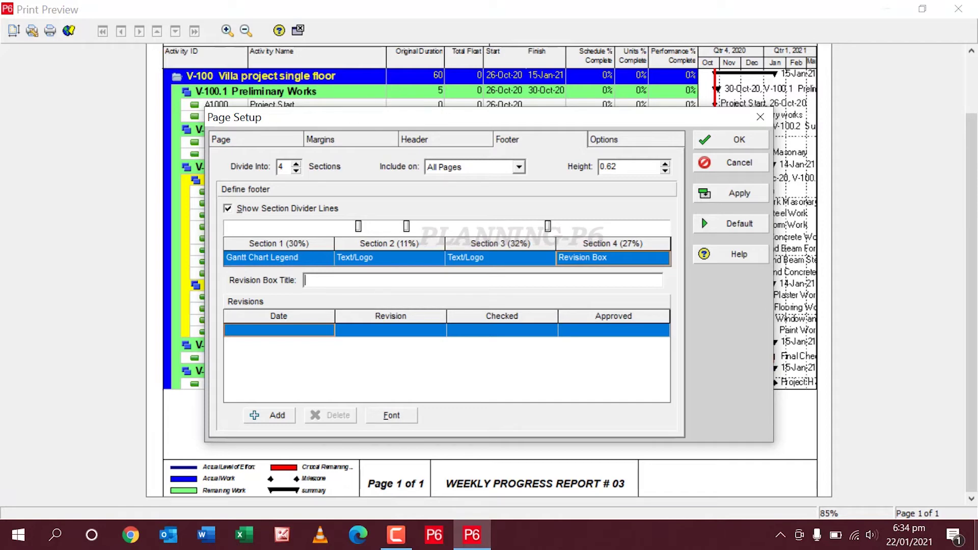
type("UPD")
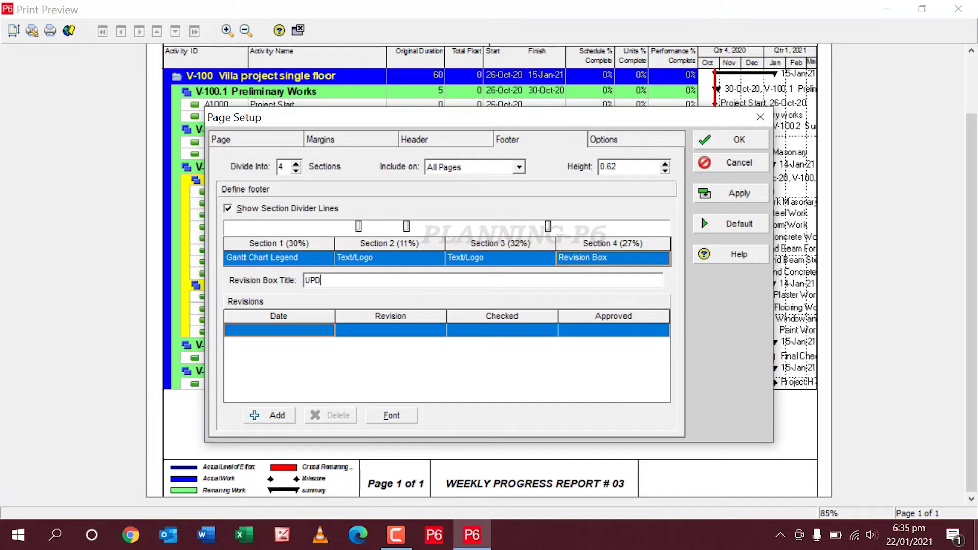
type("ATE")
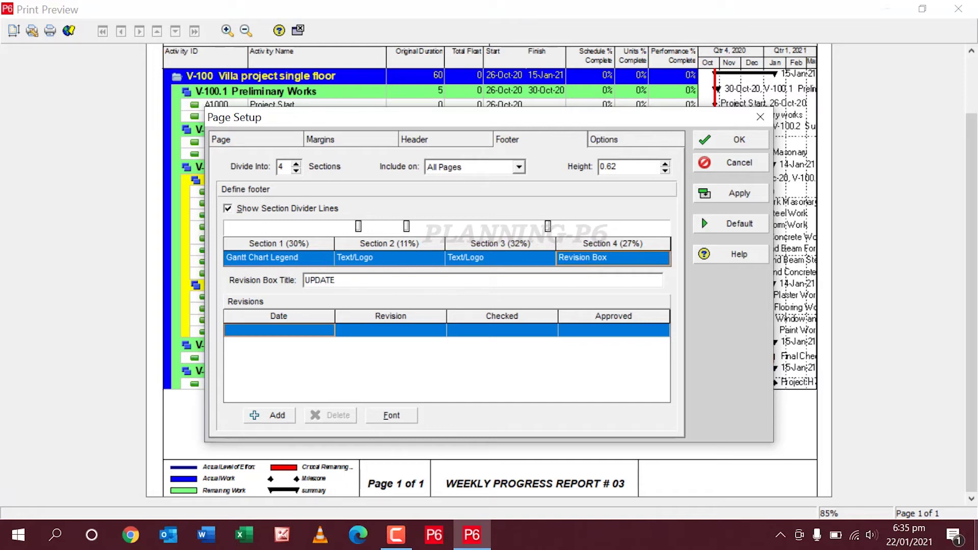
type("D ON ")
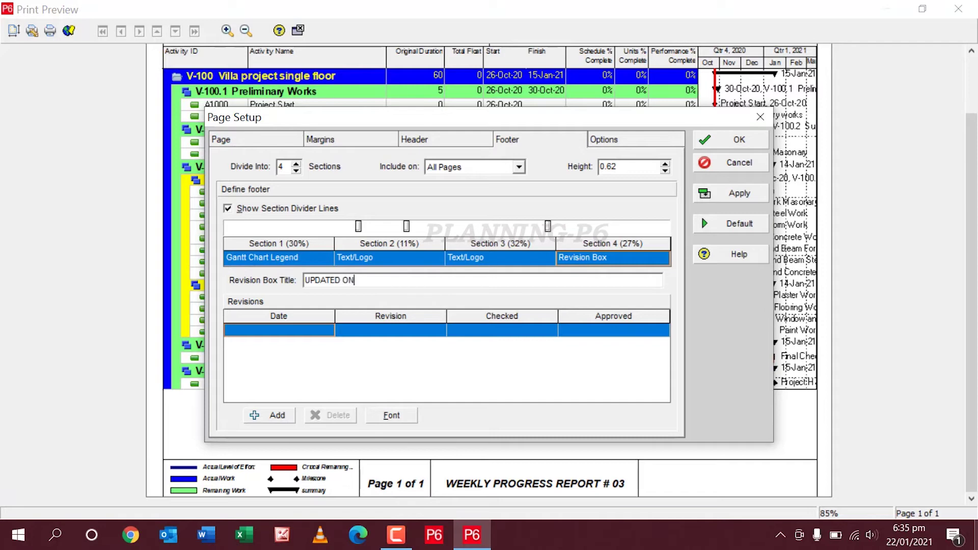
type(":")
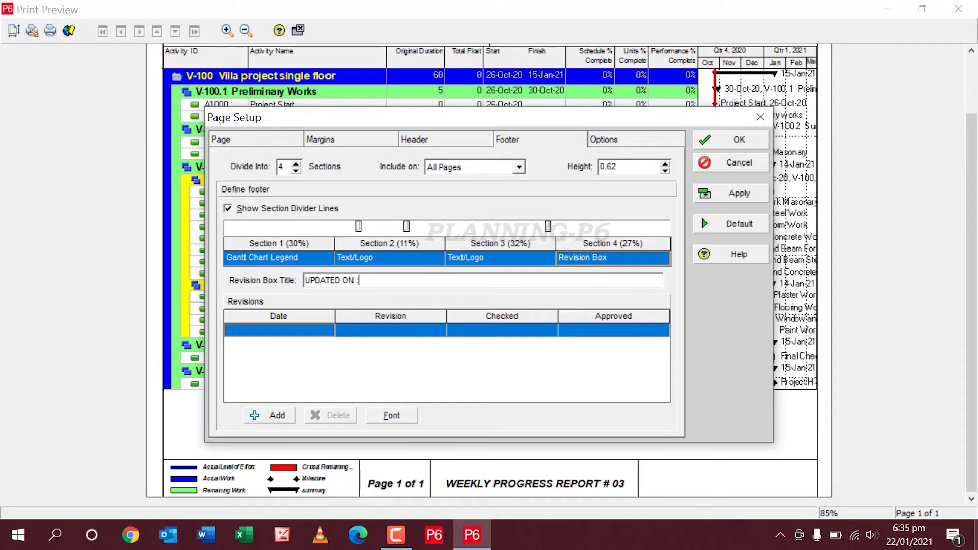
key("BackSpace")
key("BackSpace")
type(": ")
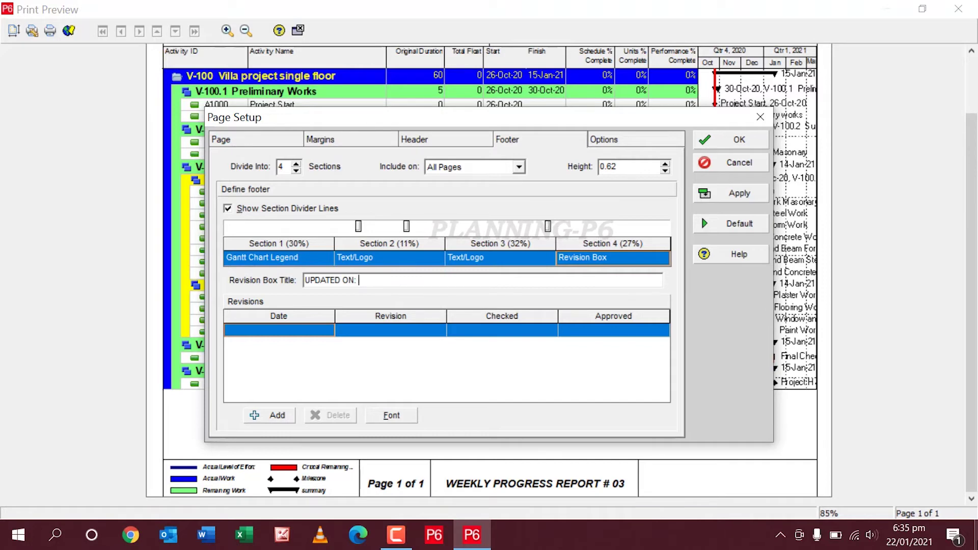
type("22")
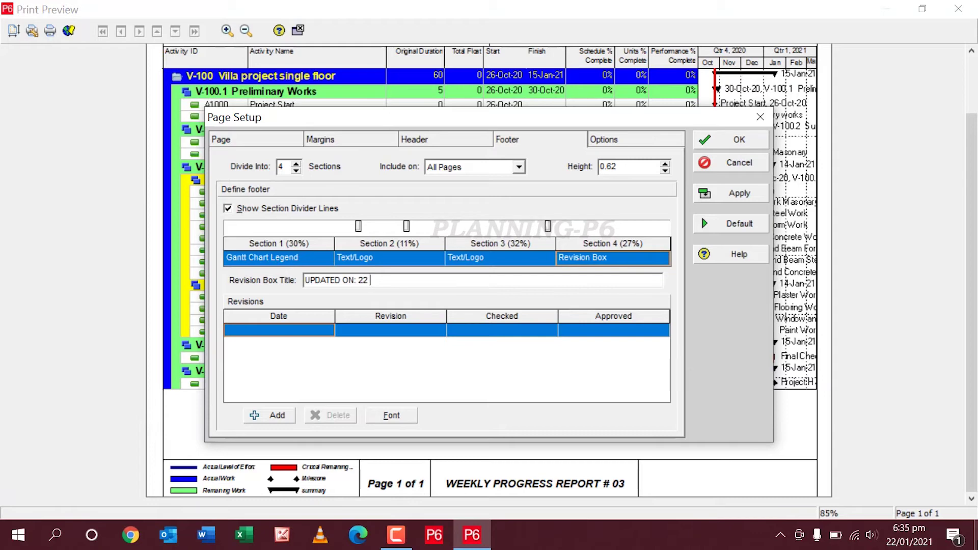
type(" -JAN-")
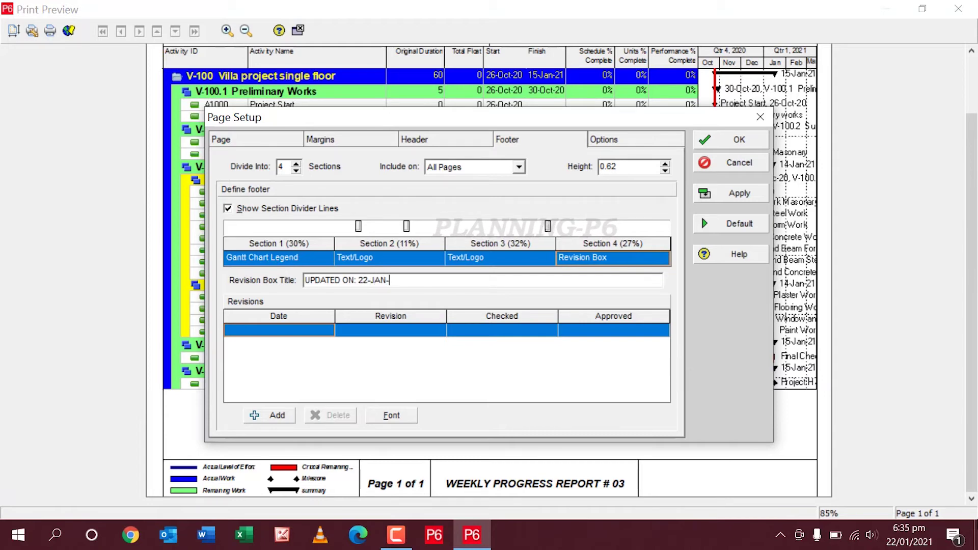
type("2021")
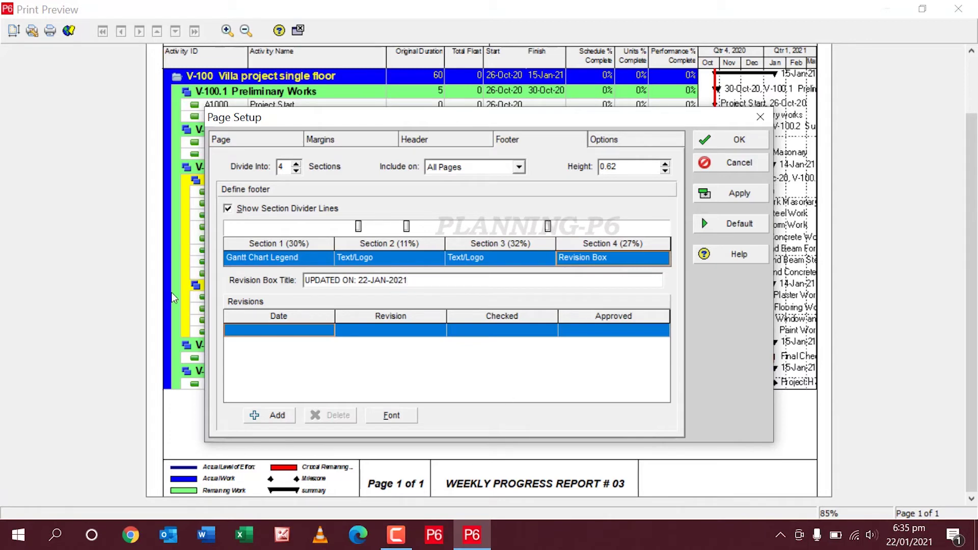
Step: Add a row to the revisions table and set the first revision's date to 17-Jan-21
left_click(298, 332)
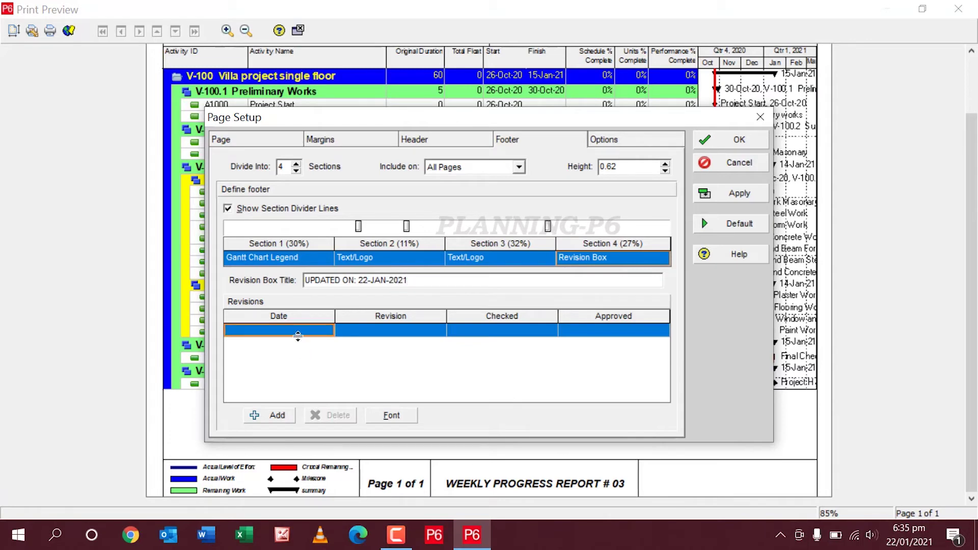
left_click(268, 416)
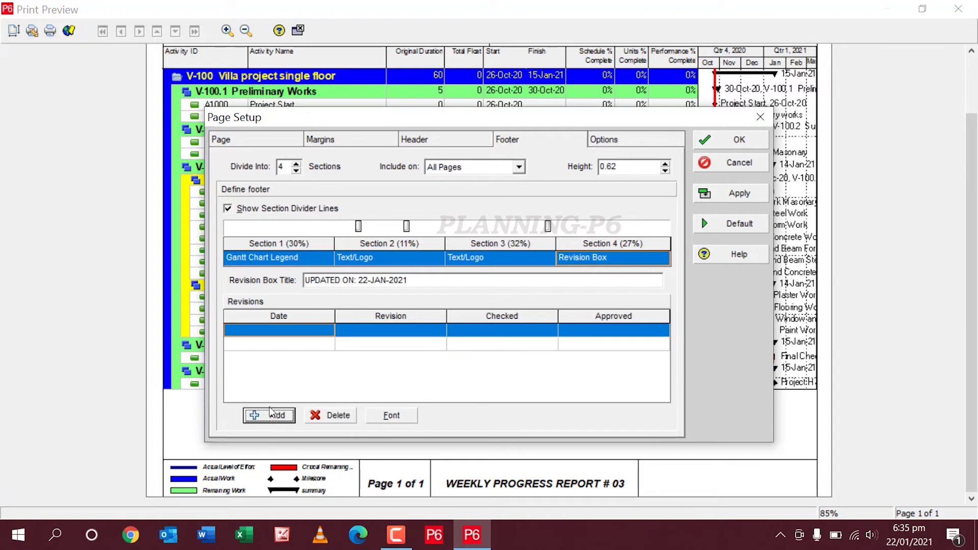
left_click(316, 331)
left_click(326, 332)
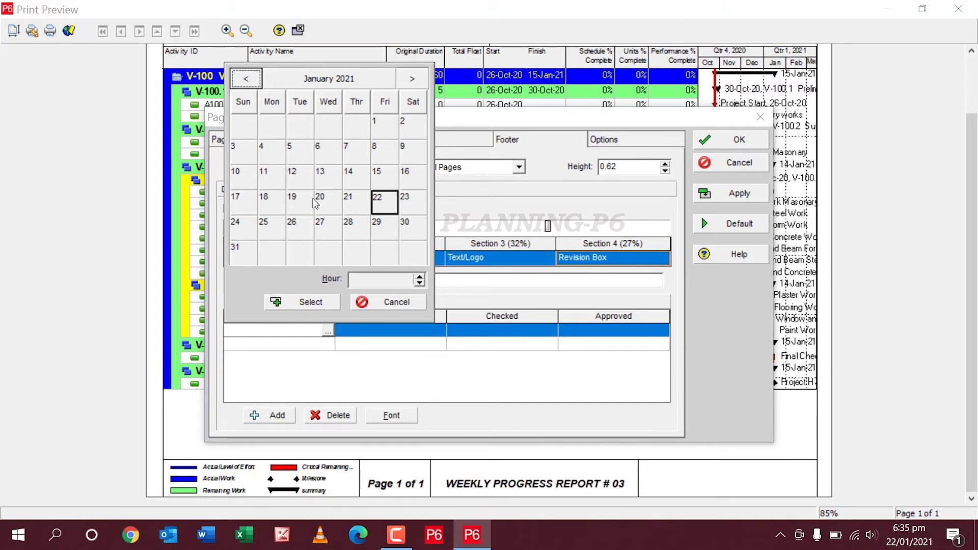
left_click(249, 206)
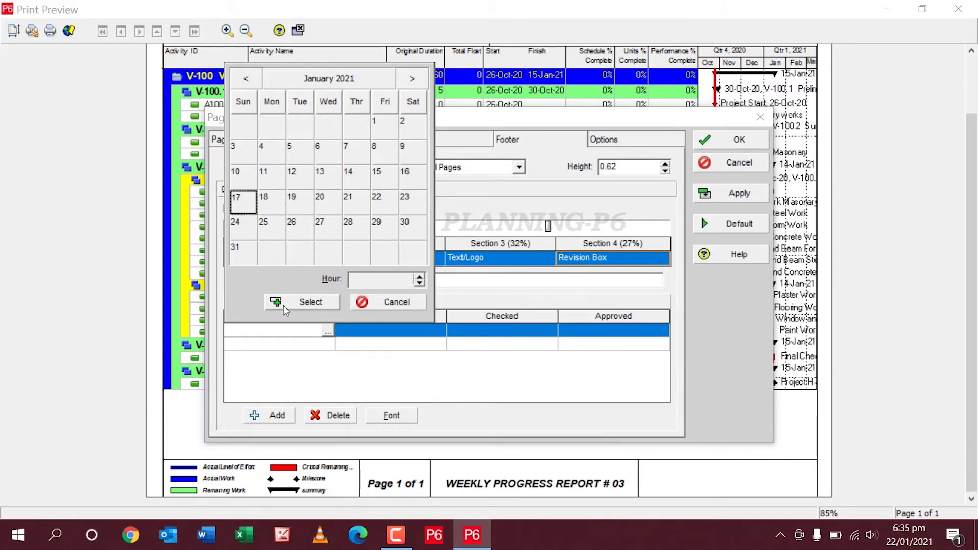
left_click(301, 301)
Step: Enter REV. 01 as the revision of the 17-Jan-21 row in the revisions table
left_click(400, 329)
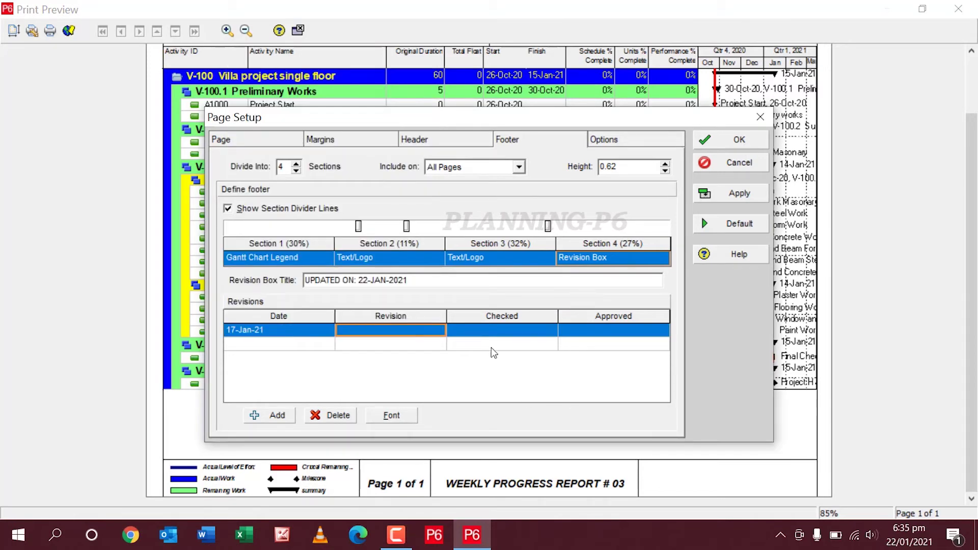
left_click(424, 329)
type("R")
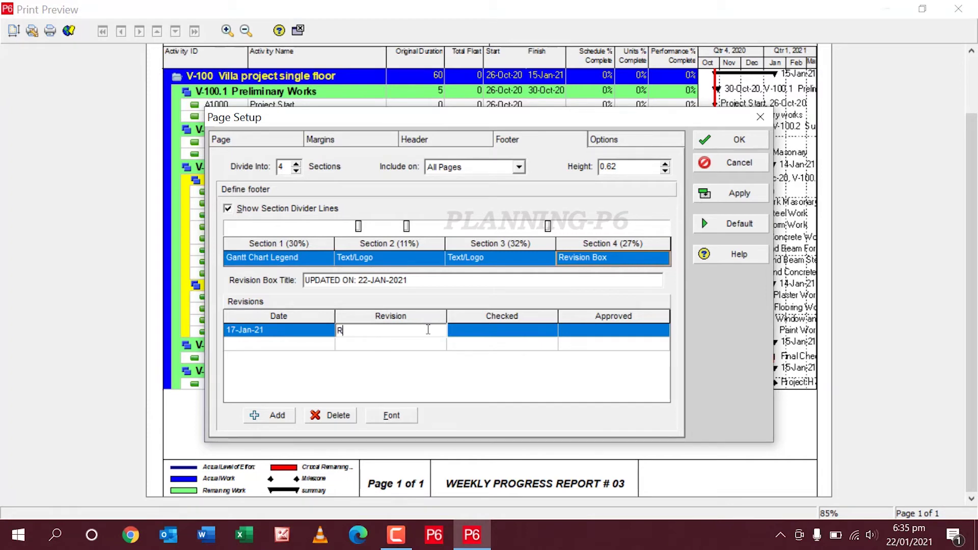
type("EV. 01")
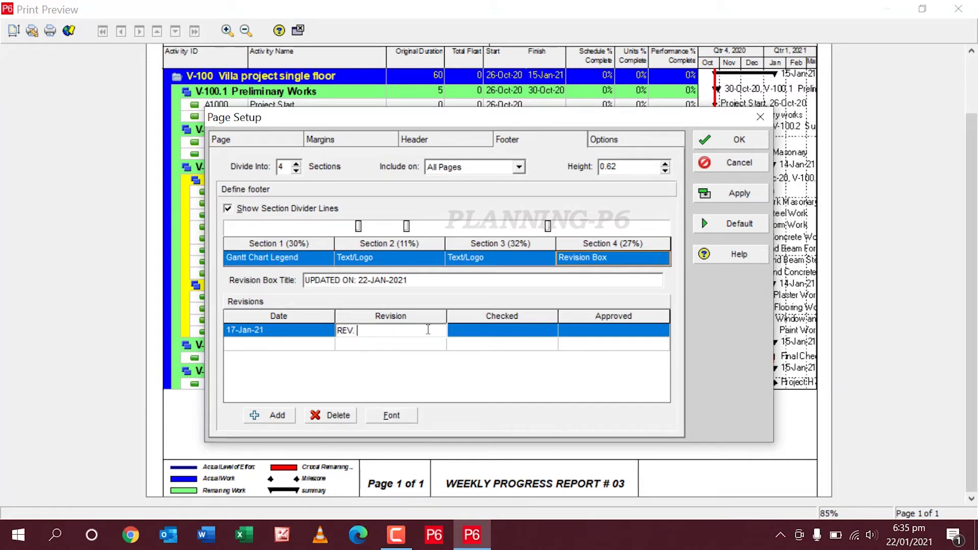
left_click(485, 330)
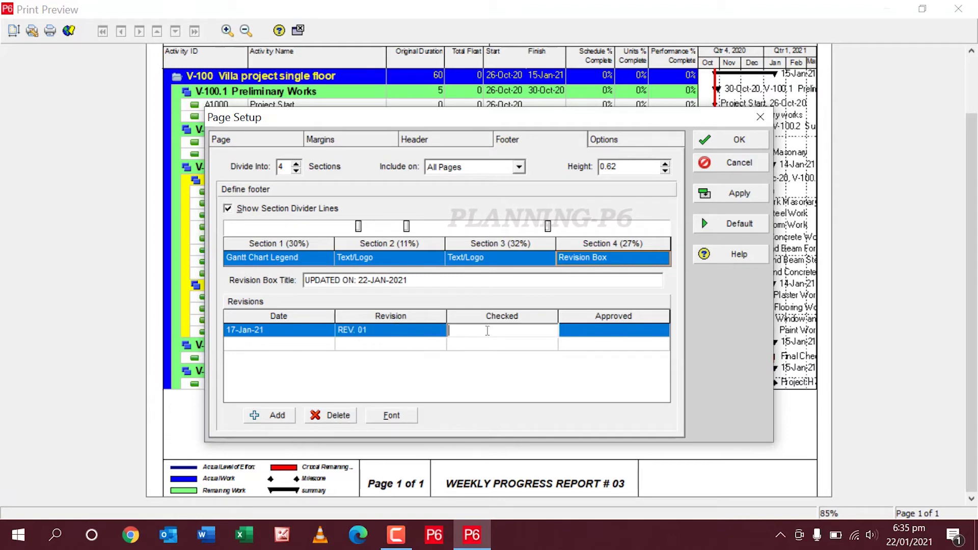
type("CLIENT")
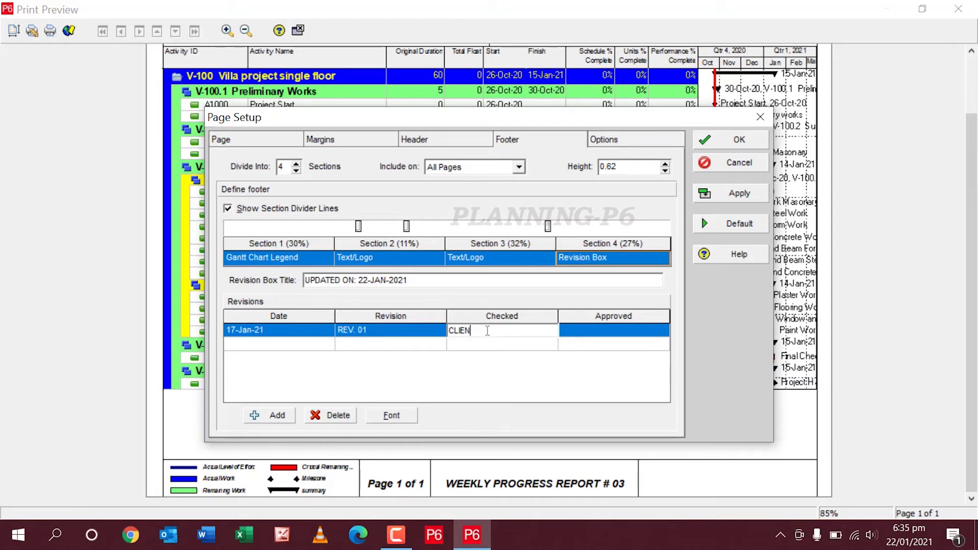
left_click(624, 329)
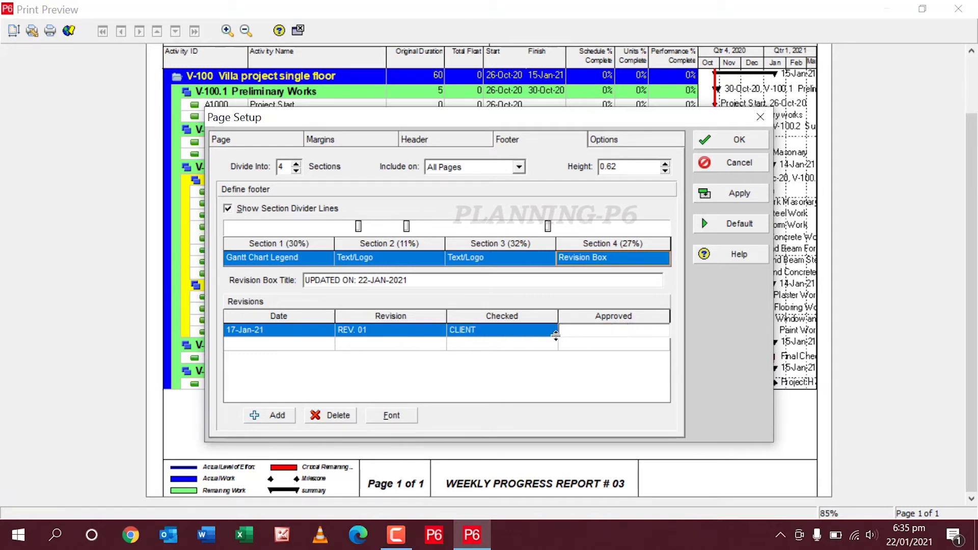
Step: Set the Checked value of the 17-Jan-21 revision to PLANNING MANAGER
left_click(509, 329)
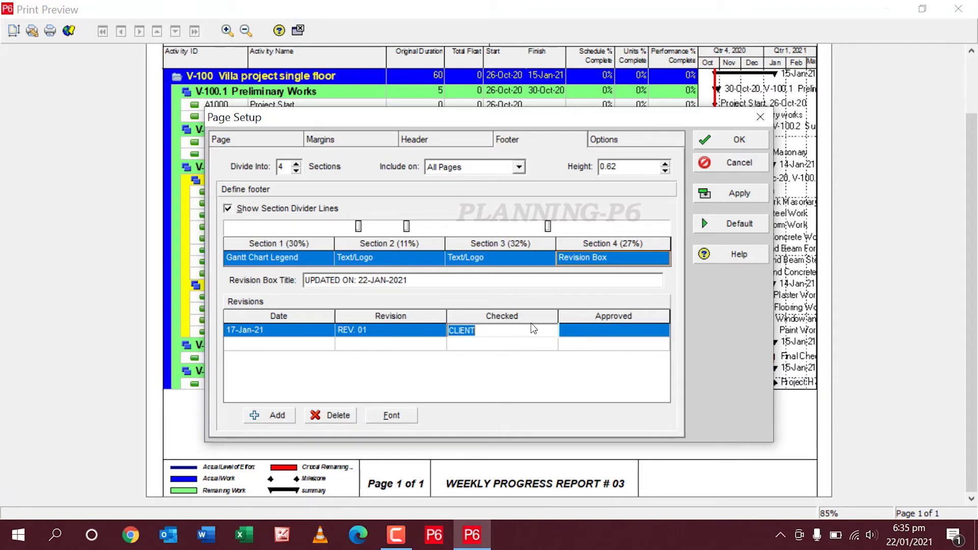
type("PLAN")
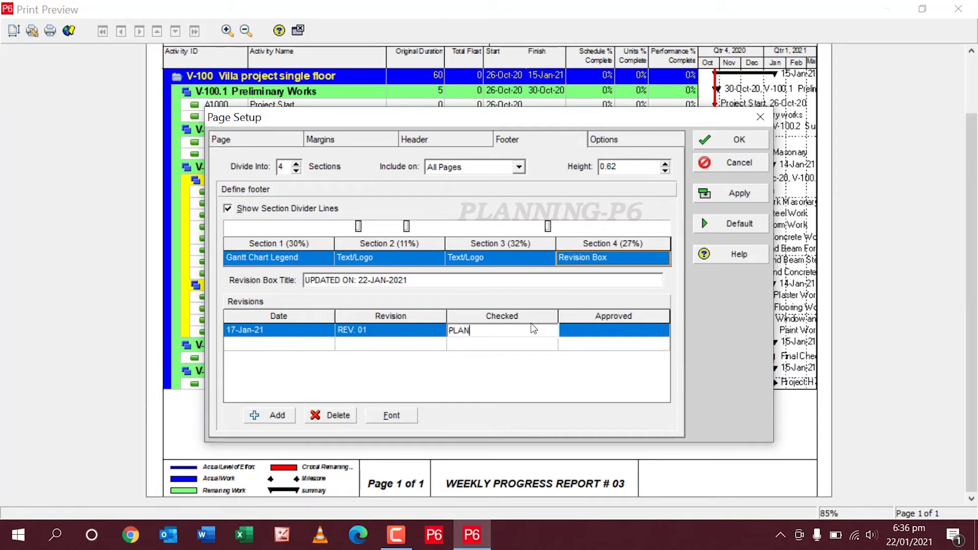
type("NING M")
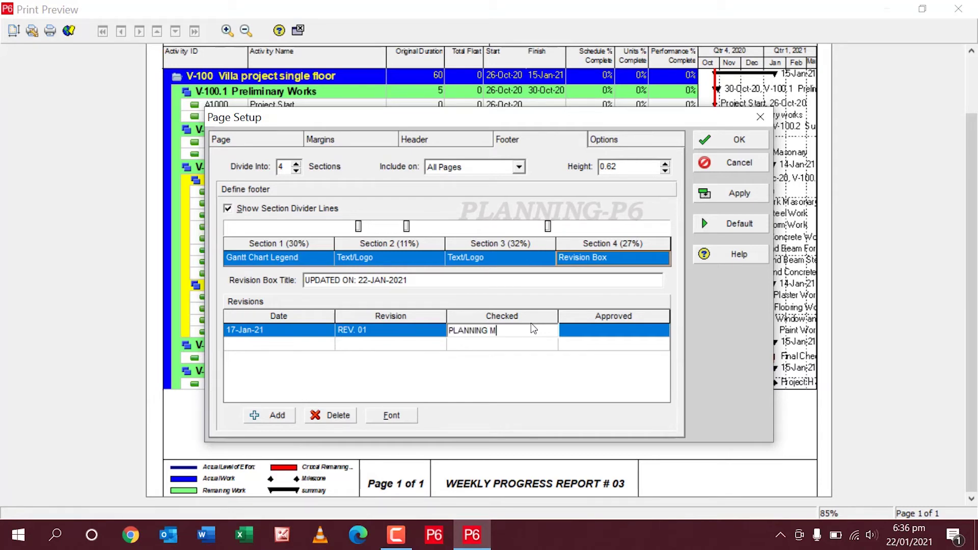
type("ANAGER")
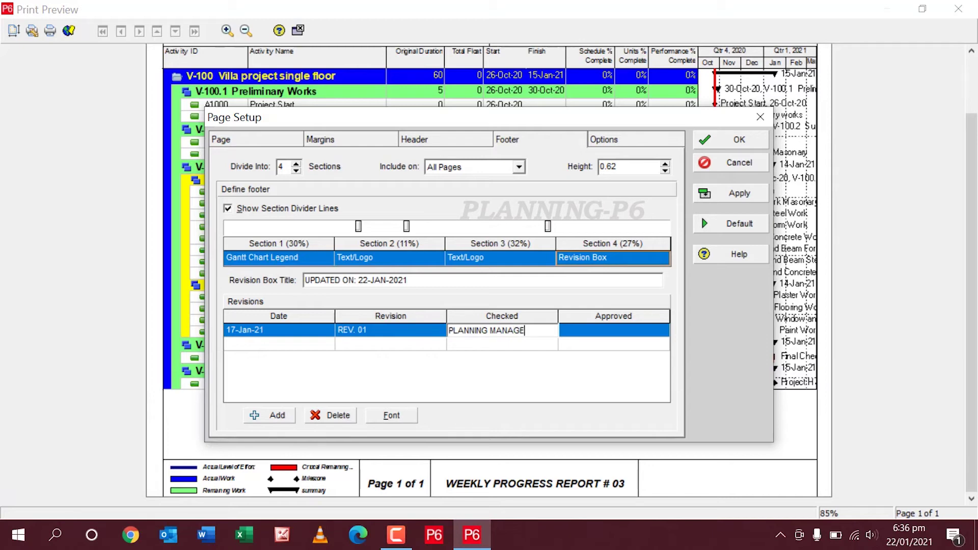
Step: Set the Approved value of the 17-Jan-21 revision to PLANNING DEPT. and apply the revision box to the footer
left_click(612, 329)
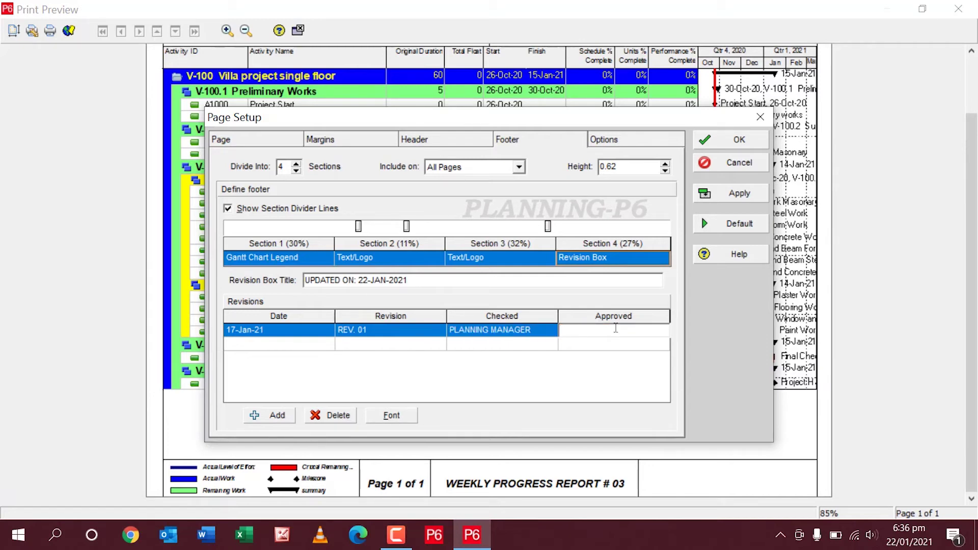
type("PLAN")
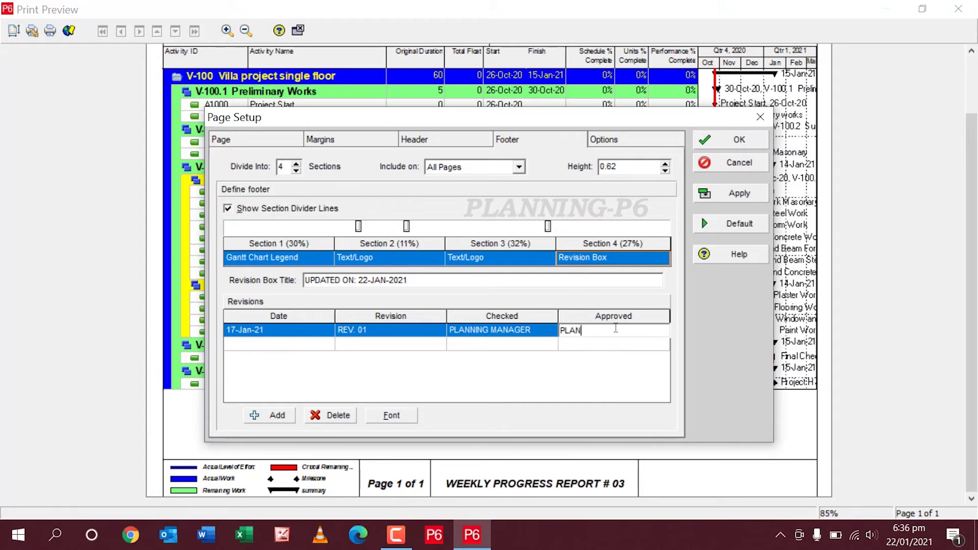
type("NIN")
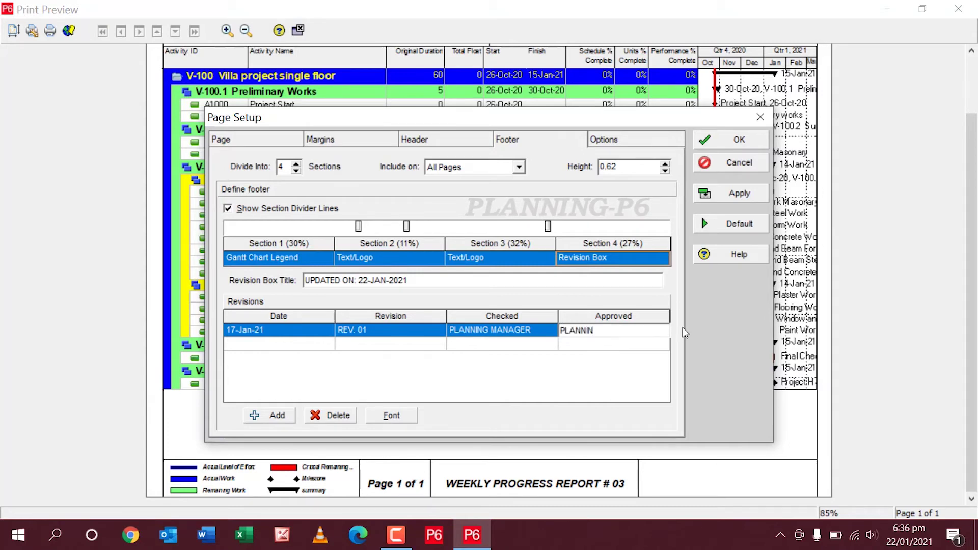
type("G DEP")
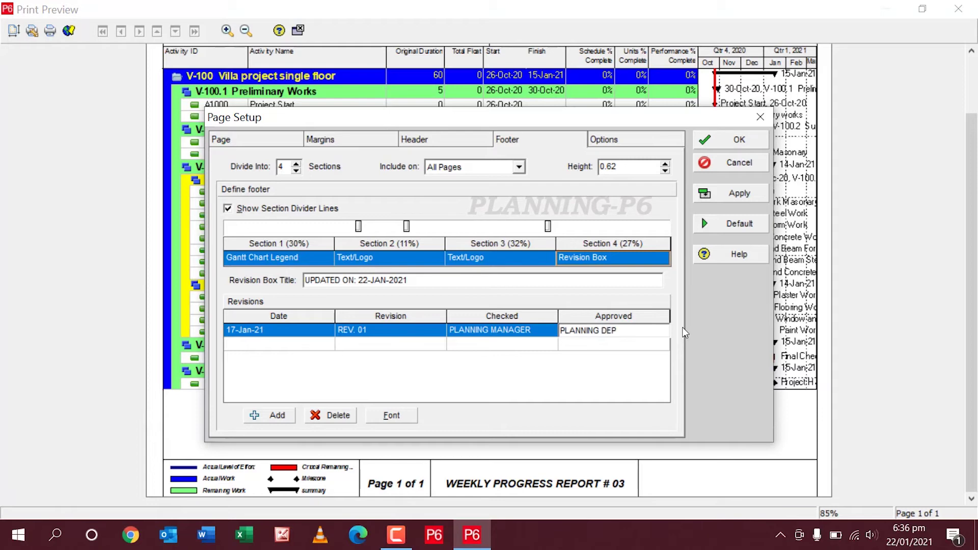
type("T")
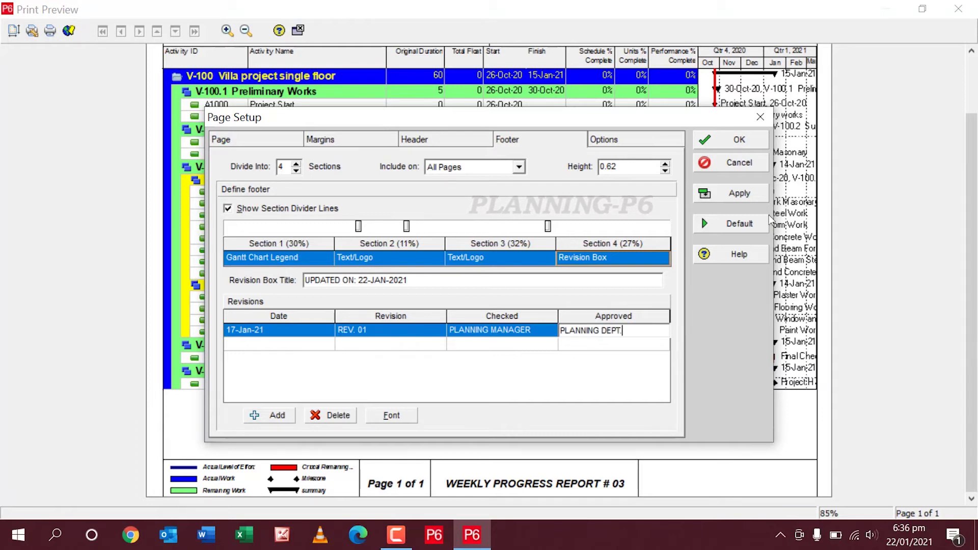
type(".")
left_click(748, 196)
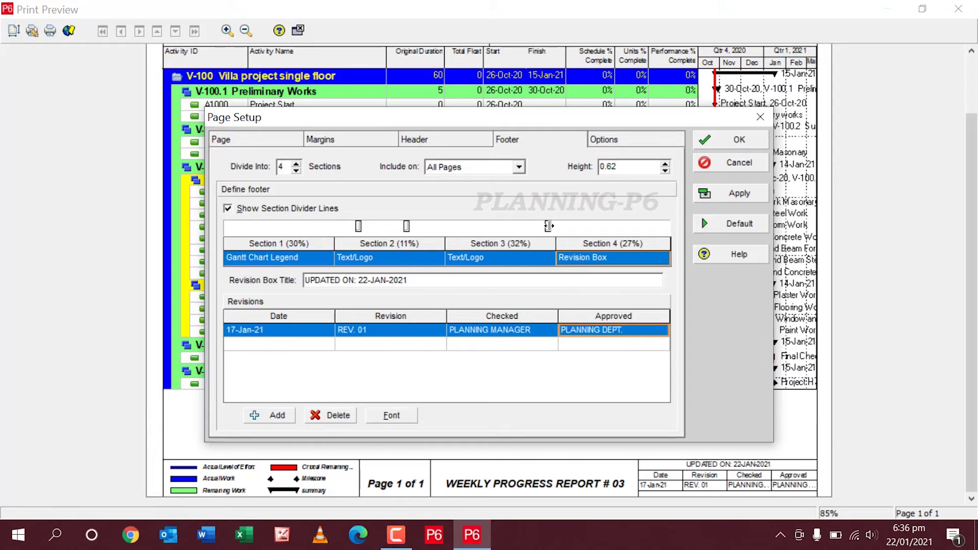
Step: Widen footer section 4 to 29% and narrow the Date and Revision columns of its revisions table, applying the changes
left_click_drag(549, 226, 542, 227)
left_click(703, 198)
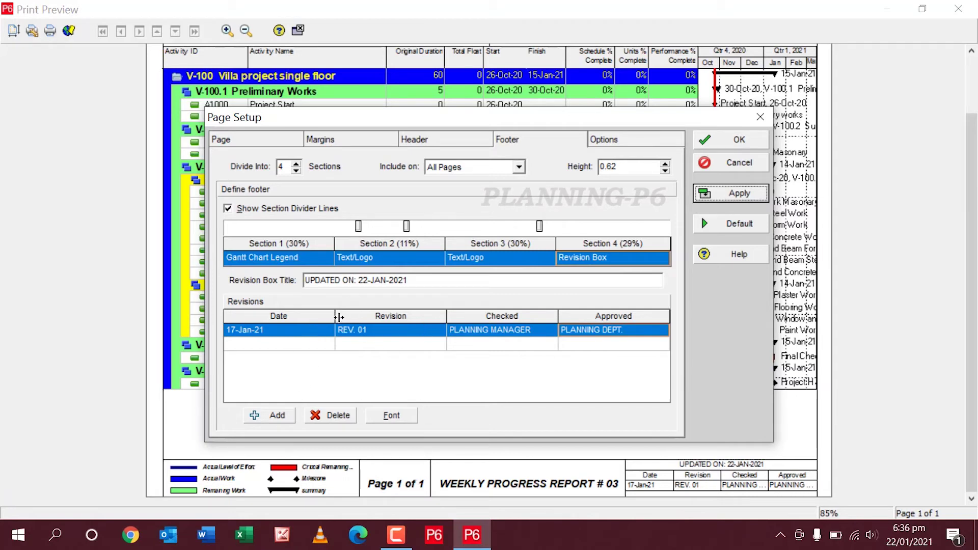
left_click_drag(334, 316, 321, 315)
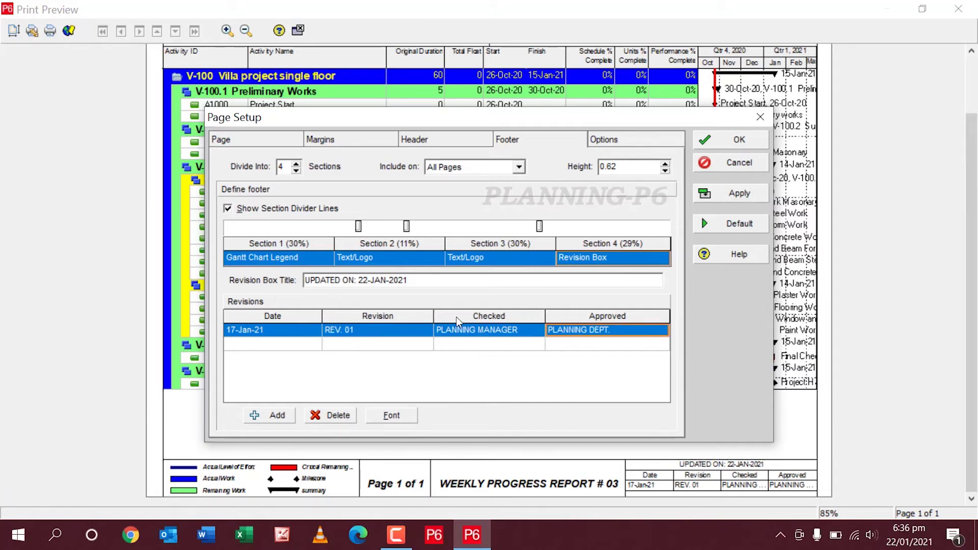
left_click_drag(434, 316, 407, 313)
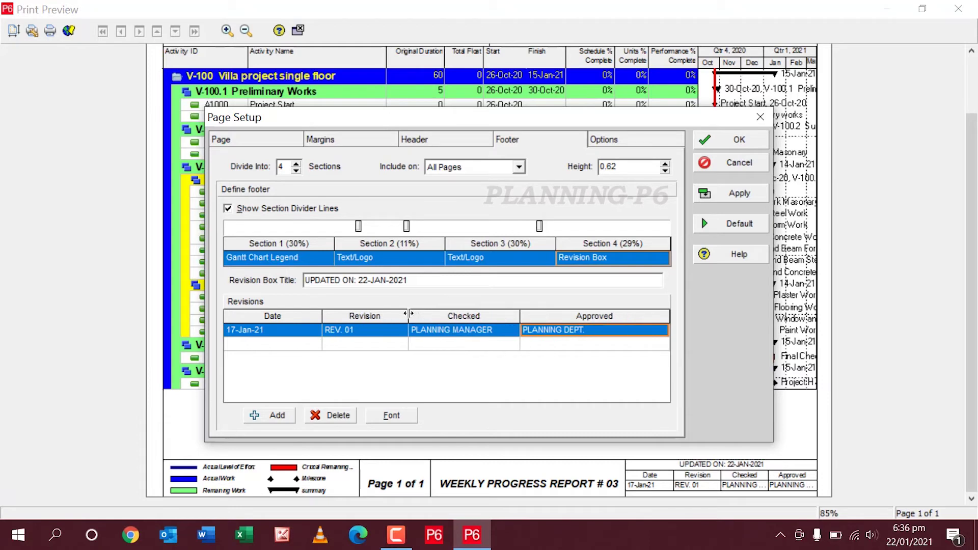
left_click(729, 197)
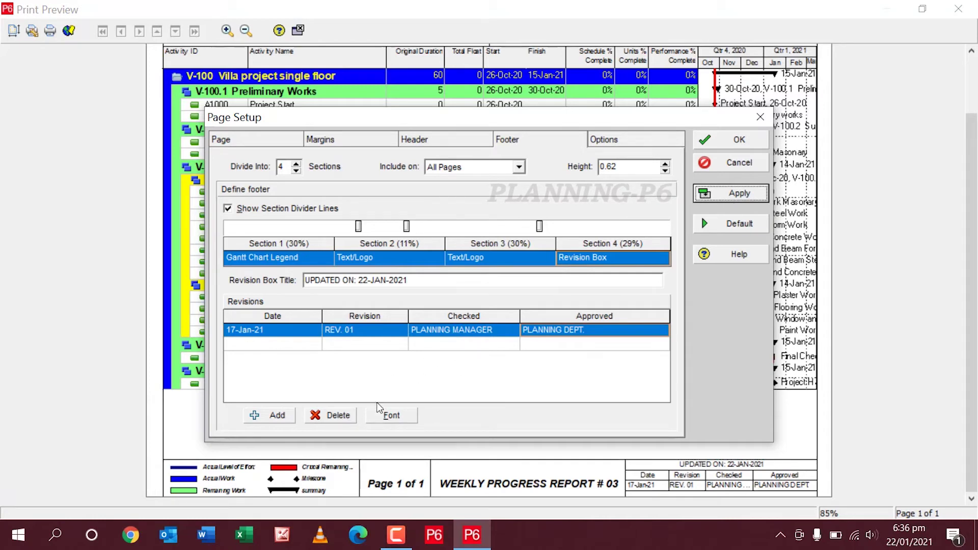
Step: Set the revision box font style to Bold Italic and apply it to the footer
left_click(402, 415)
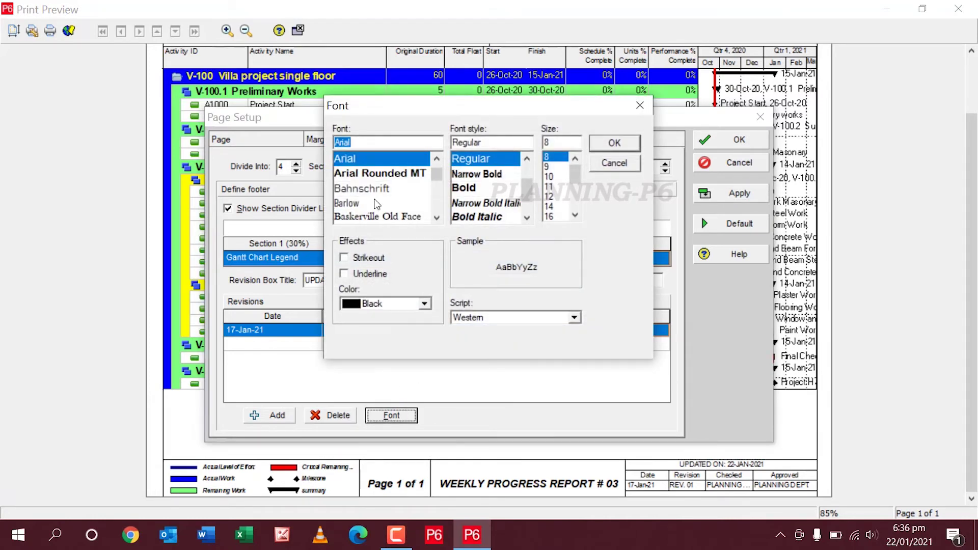
scroll(473, 210, "down", 1)
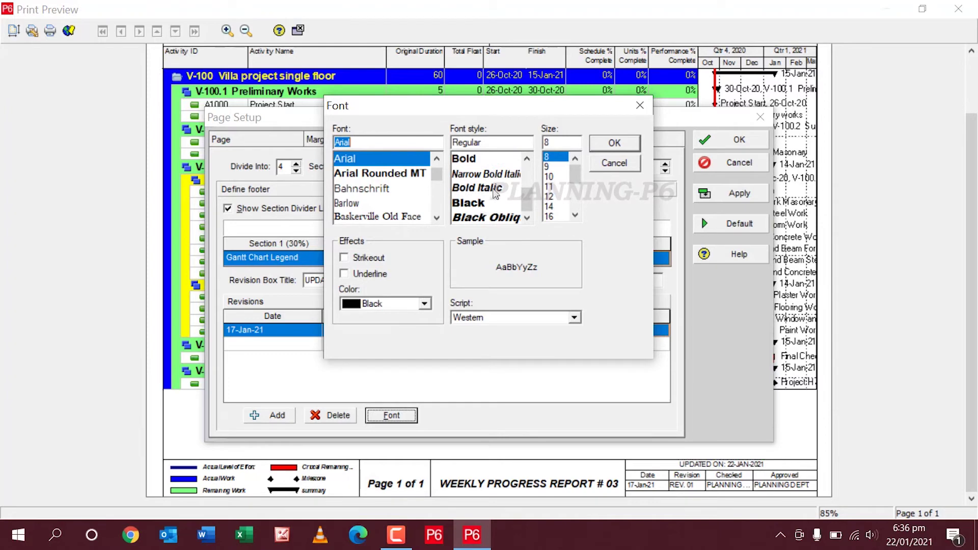
left_click(476, 188)
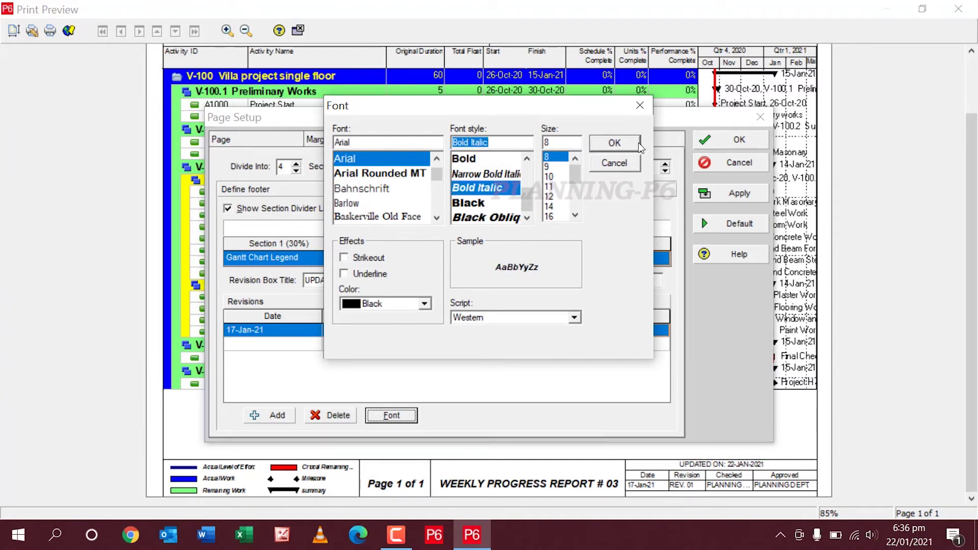
left_click(616, 147)
left_click(718, 194)
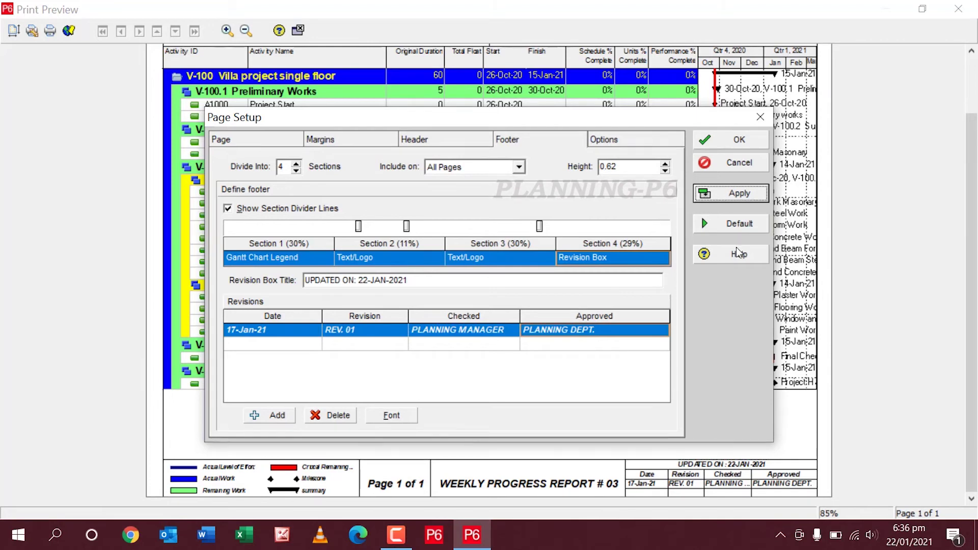
left_click(271, 344)
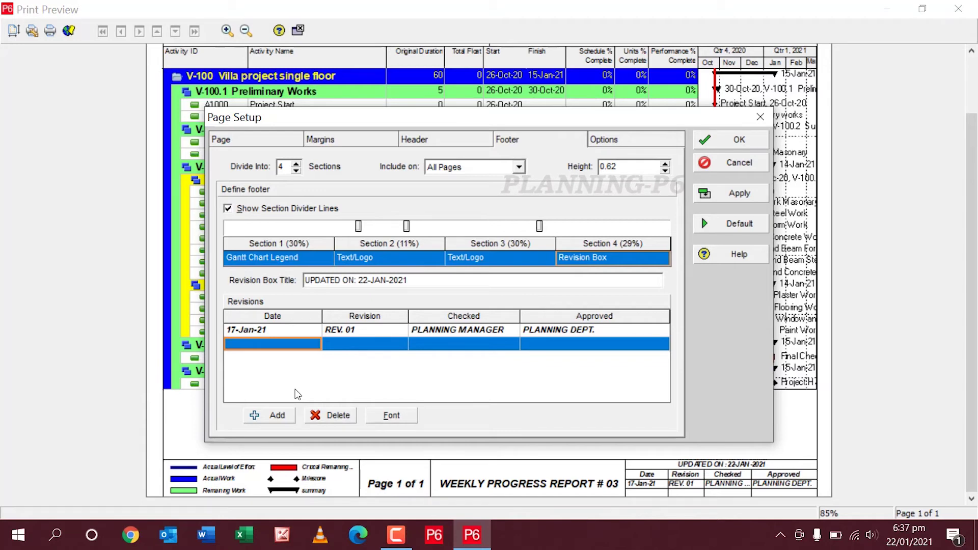
Step: Set the printed timescale start to PS - Earliest Project Start
left_click(627, 141)
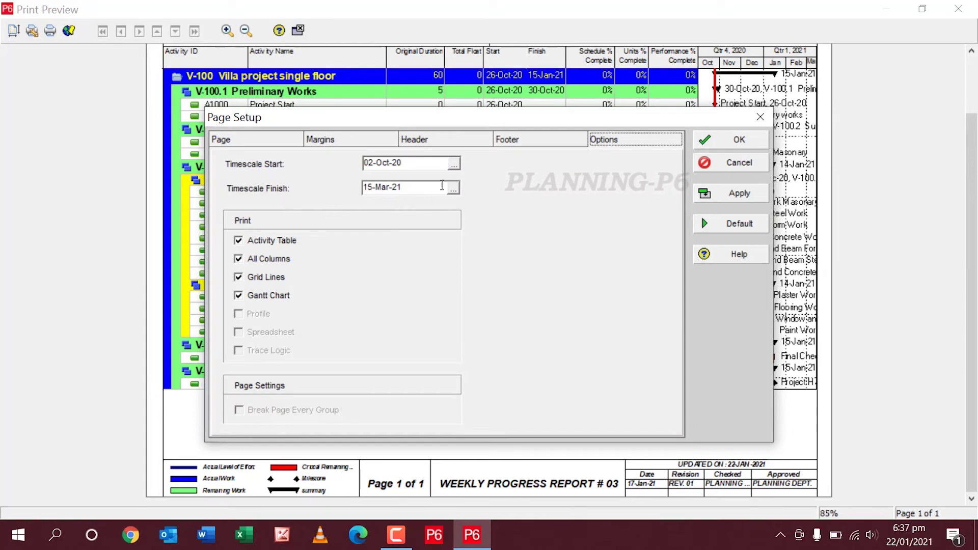
left_click(454, 163)
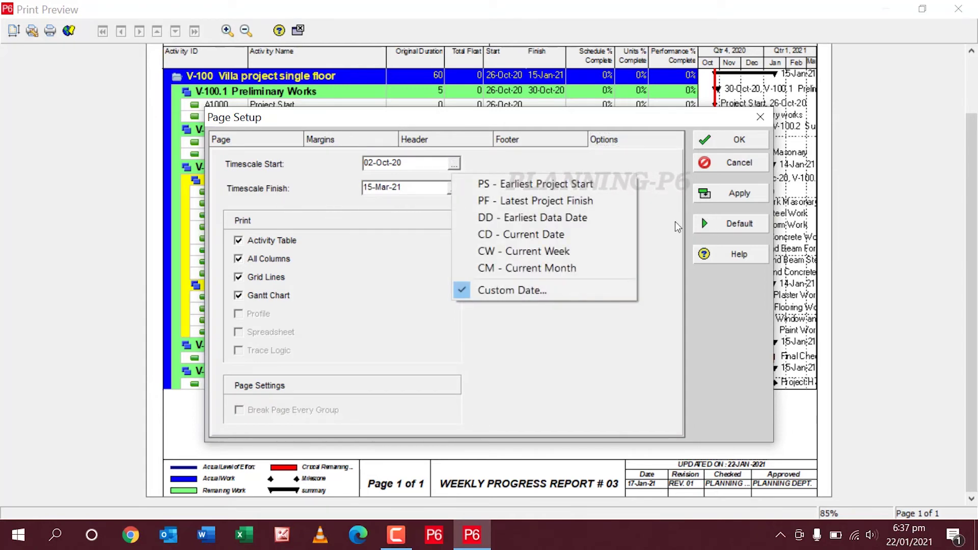
left_click(569, 193)
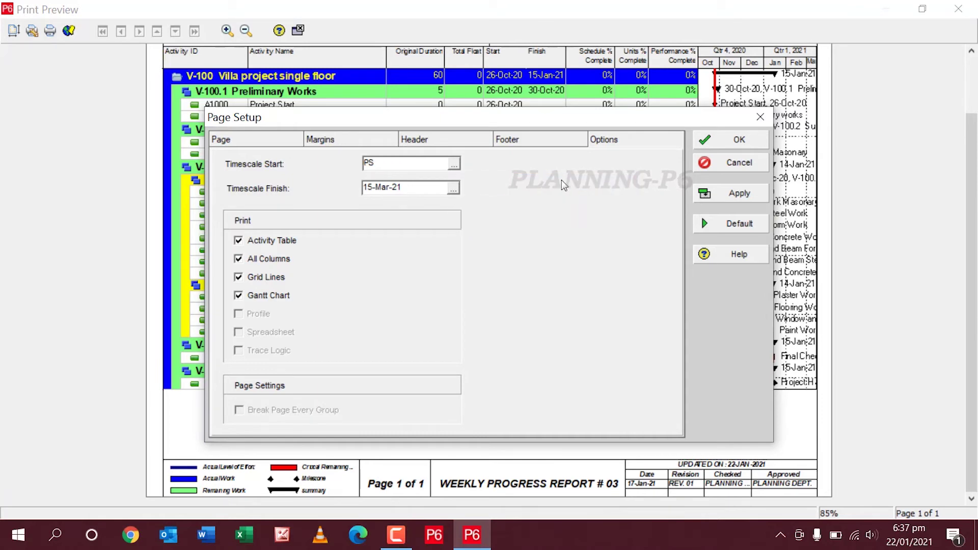
left_click(453, 188)
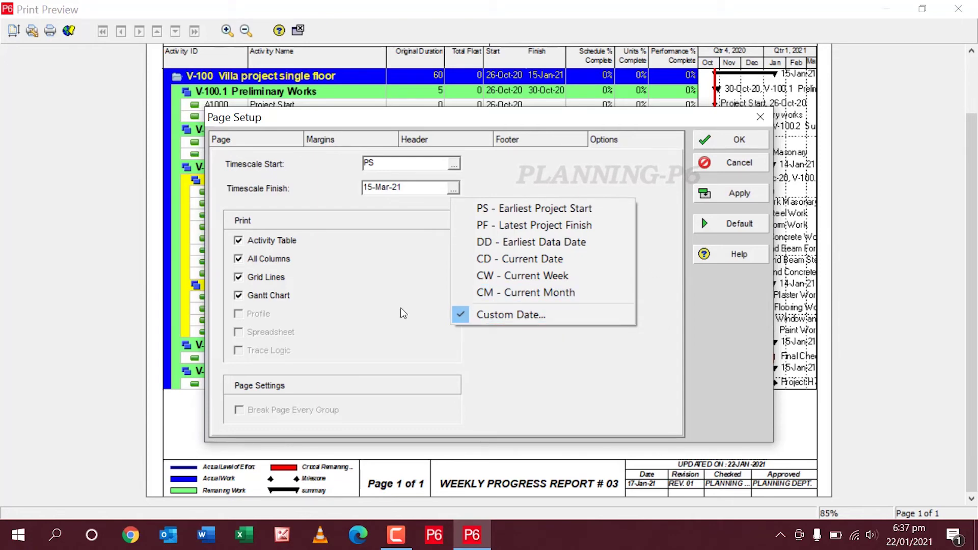
left_click(491, 312)
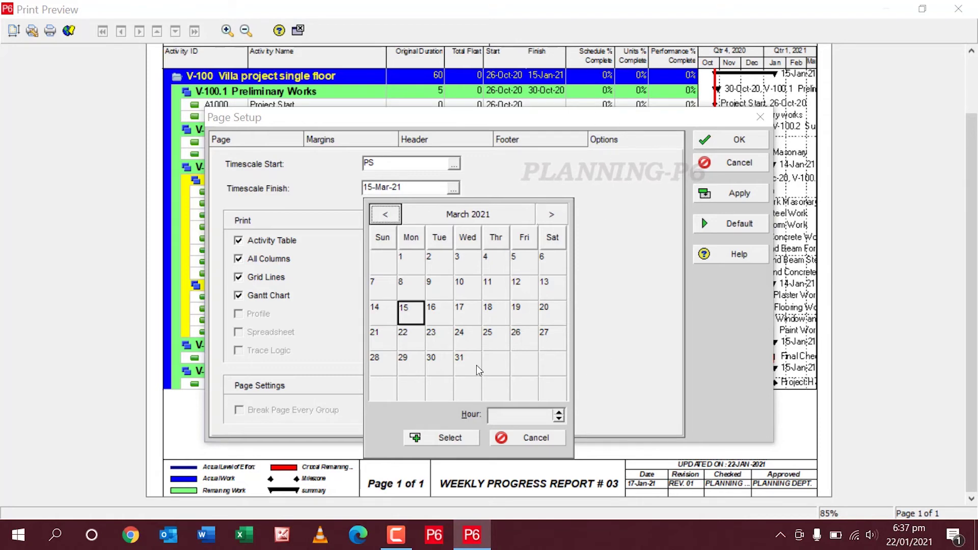
left_click(528, 437)
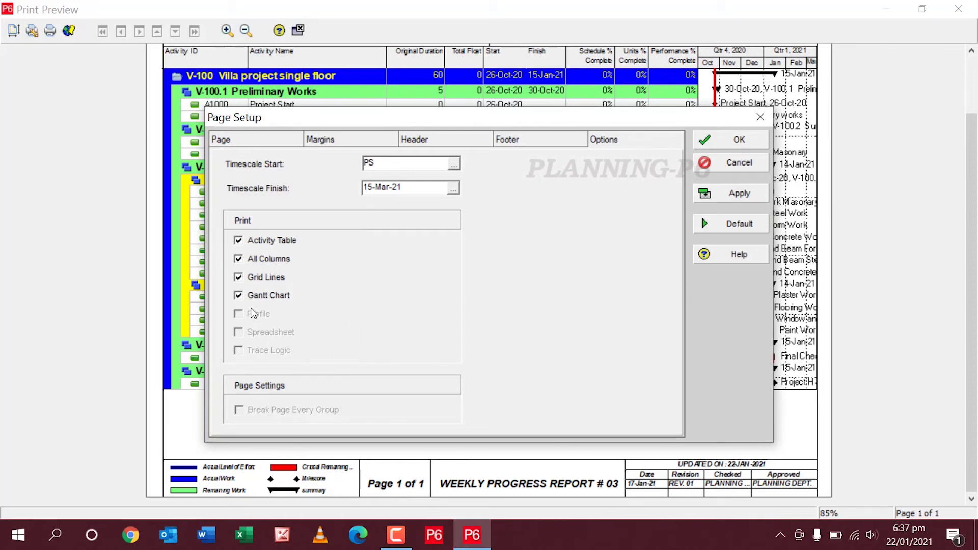
Step: Apply and accept the page setup, and close the print preview to return to the Activities view
left_click(738, 193)
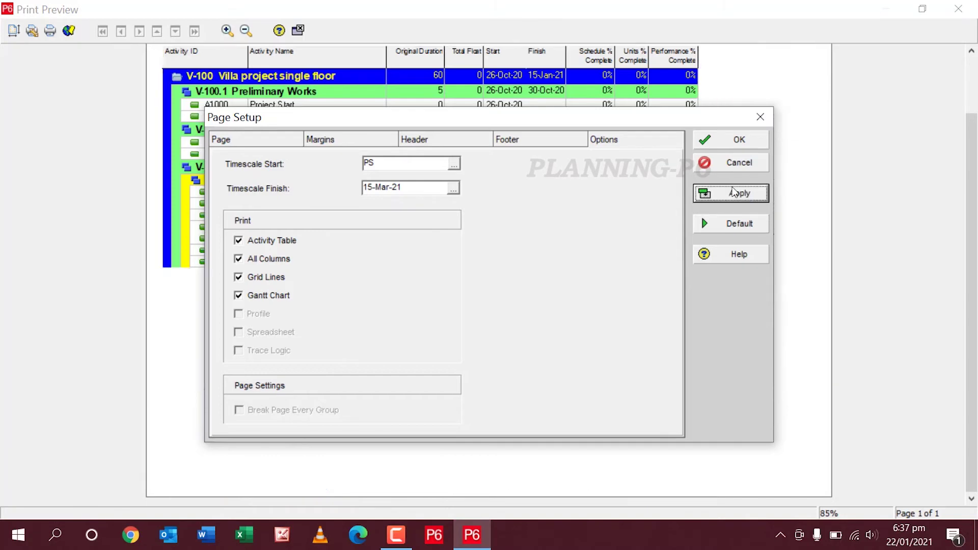
left_click(743, 145)
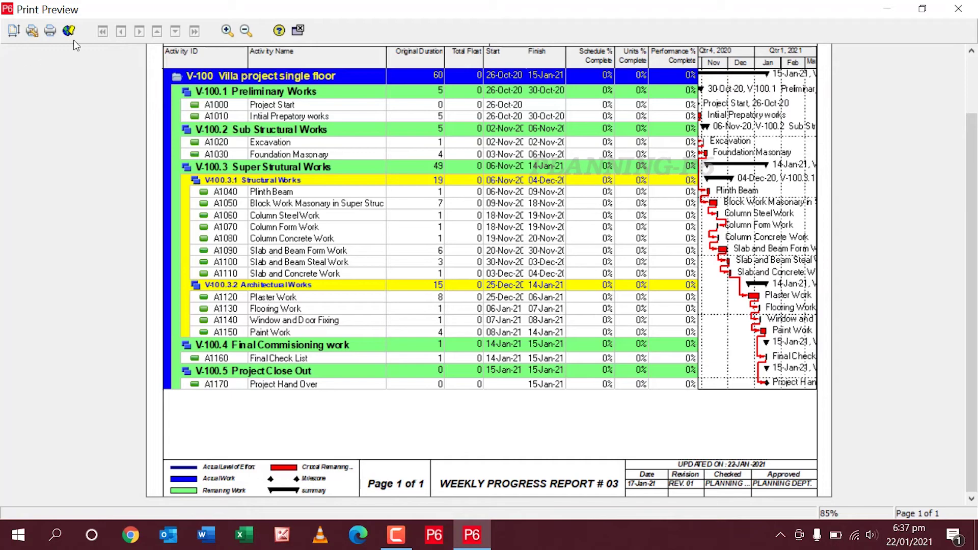
left_click(300, 31)
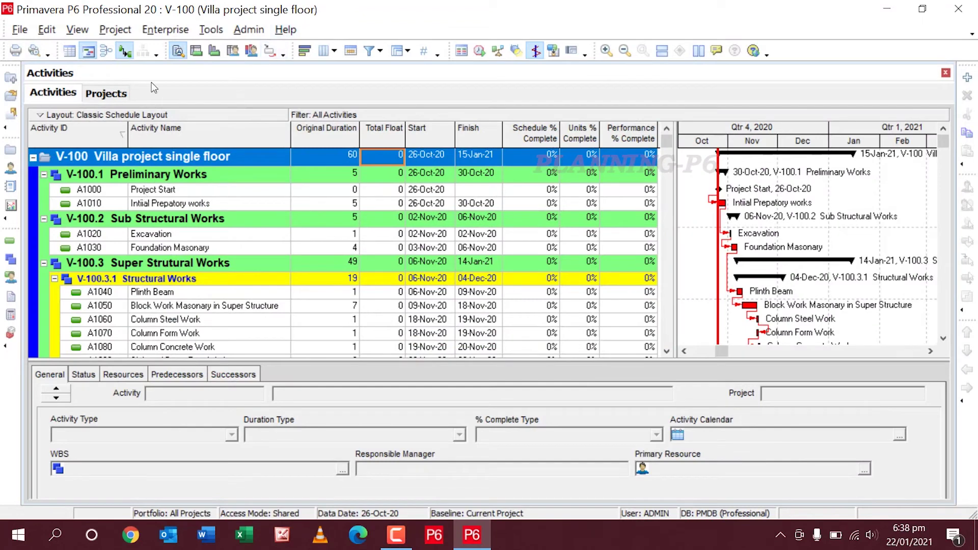
Step: Show the Activity Usage Profile below the Gantt chart
left_click(214, 51)
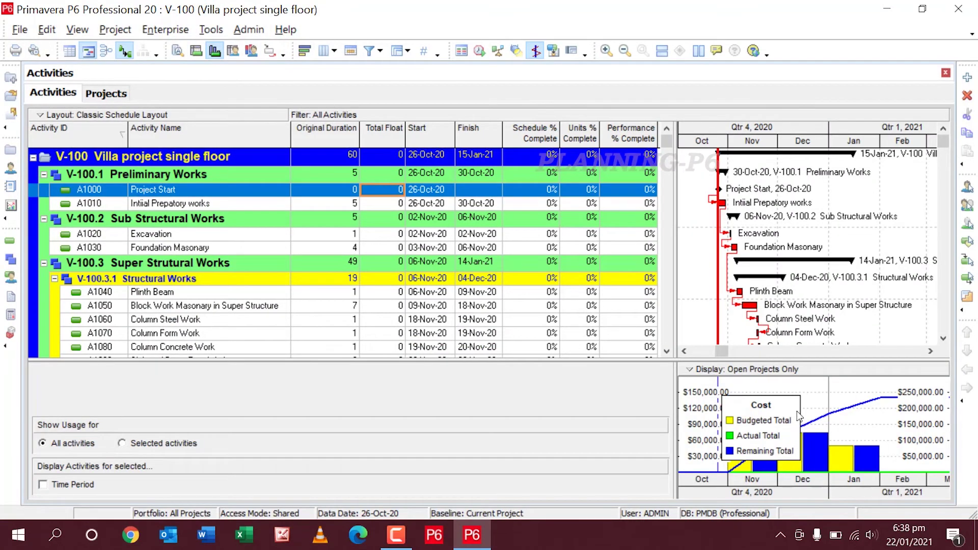
Step: Open the print preview, include the Profile in the printed content, and apply and accept the page setup
left_click(34, 50)
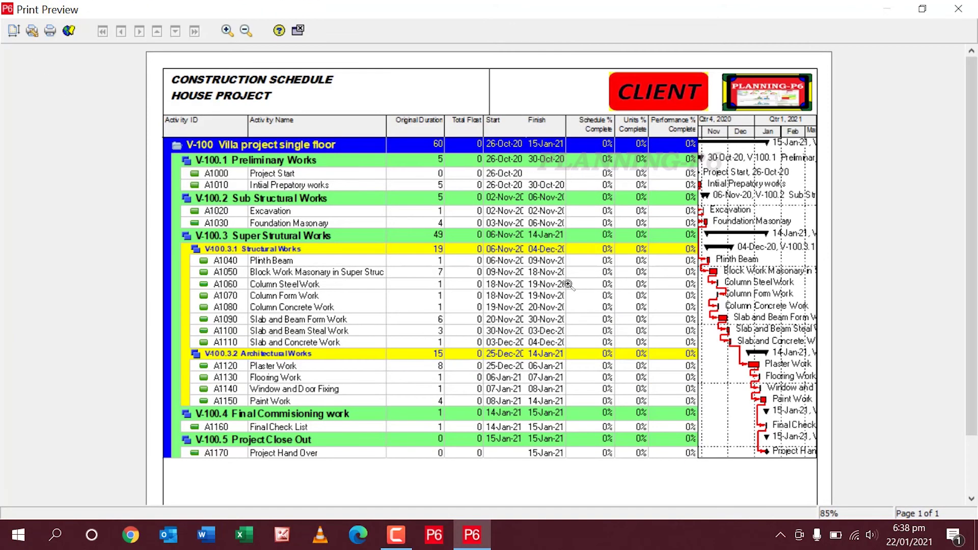
left_click(629, 121)
left_click(629, 137)
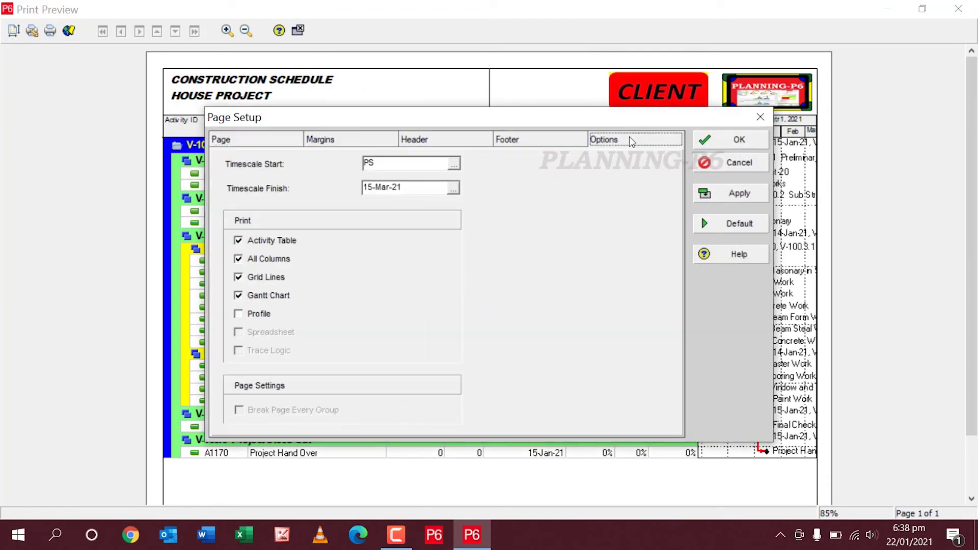
left_click(252, 317)
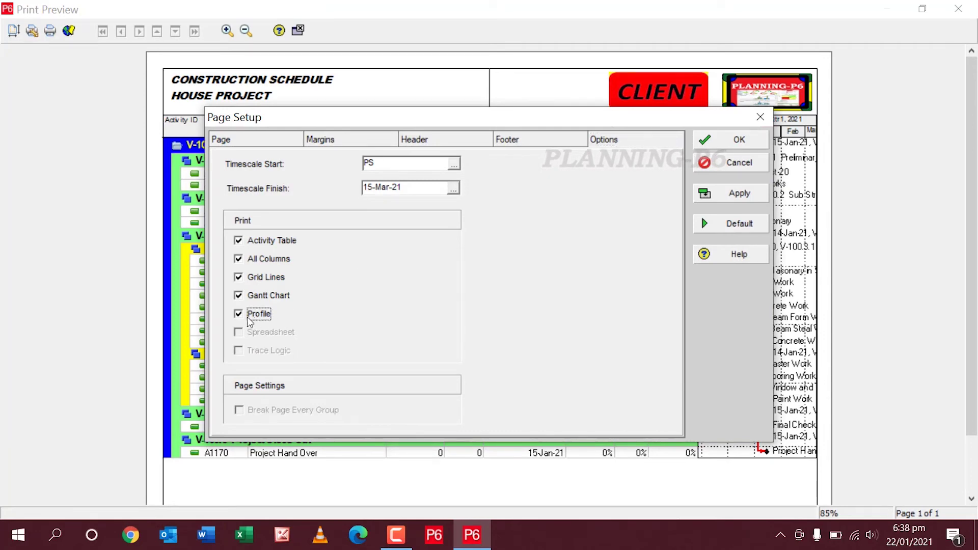
left_click(736, 193)
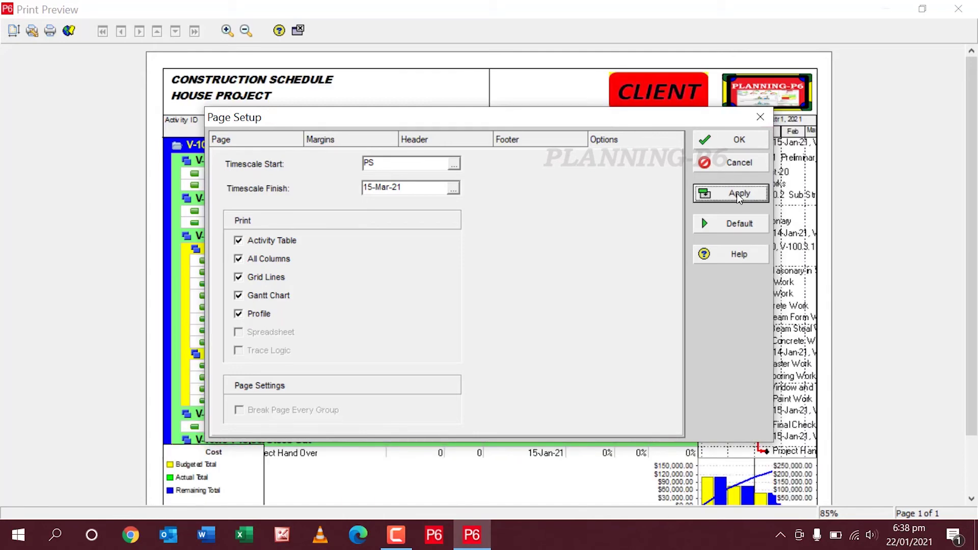
left_click(738, 140)
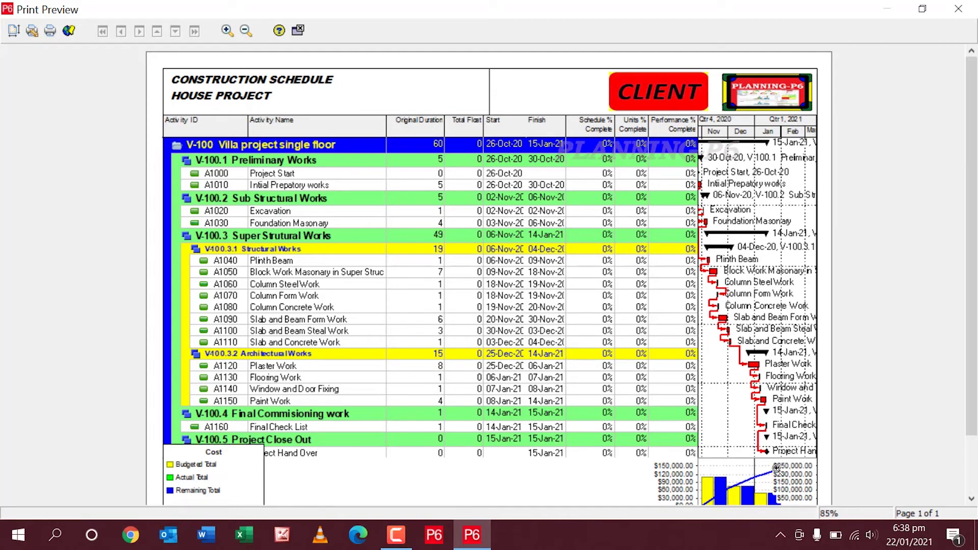
Step: Print the schedule with Nitro PDF Creator (Pro 12) and save it on the Desktop as PM in pdf format
left_click(48, 32)
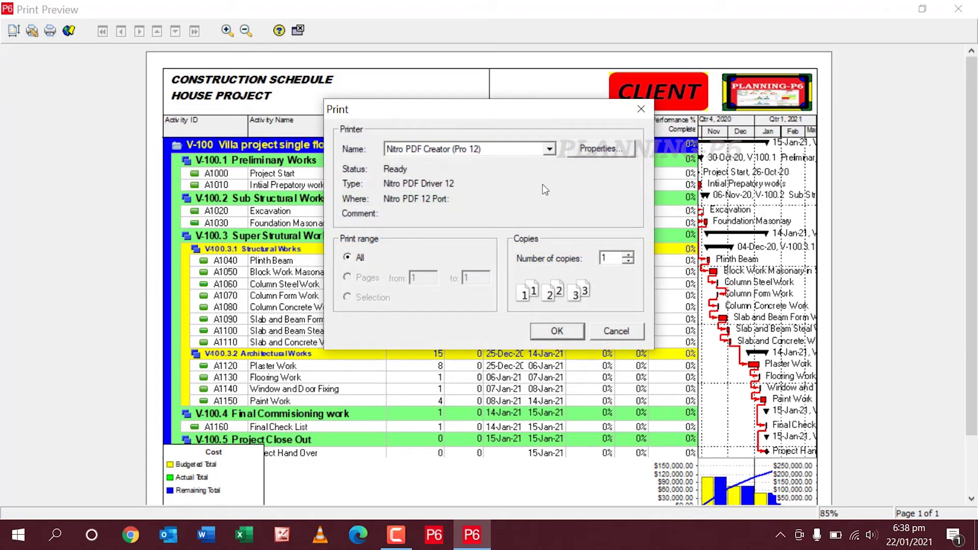
left_click(555, 332)
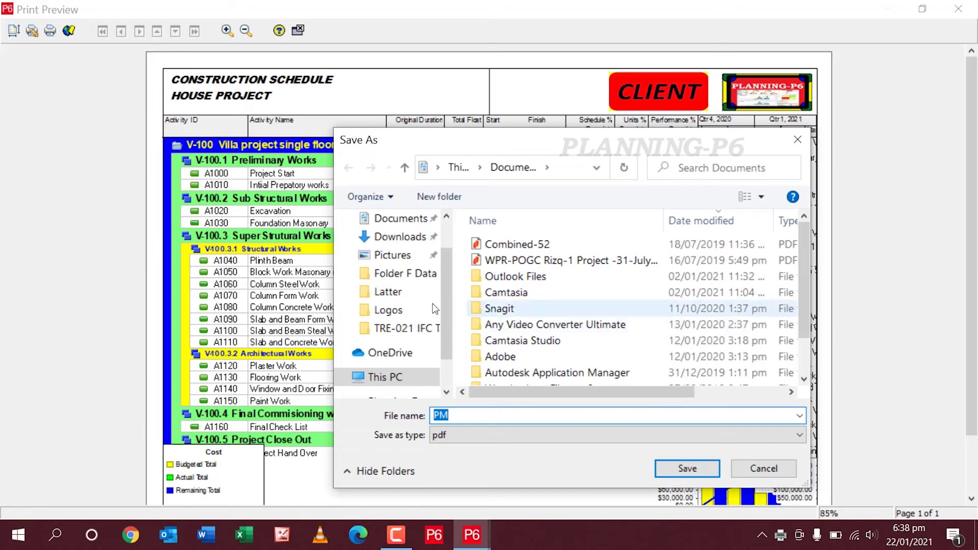
scroll(434, 309, "up", 2)
left_click(410, 249)
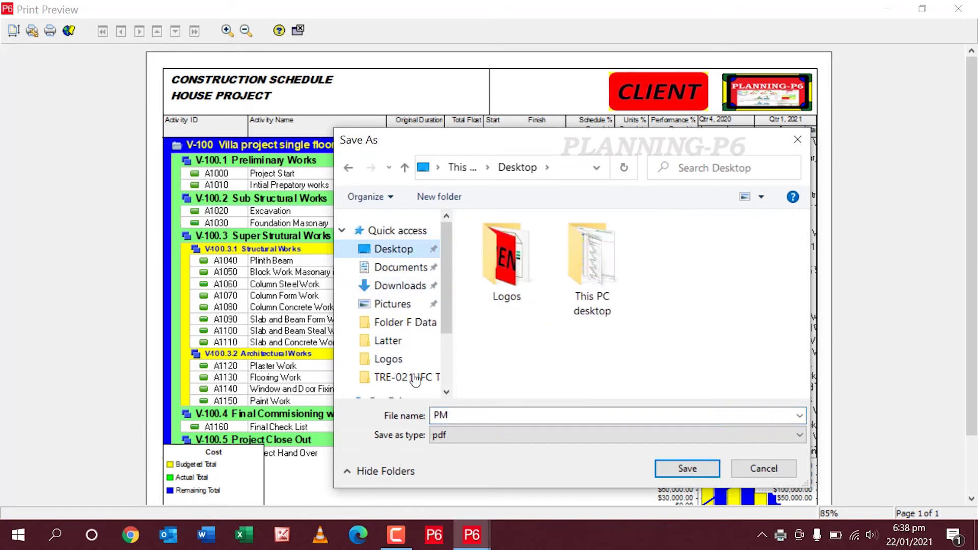
left_click(682, 468)
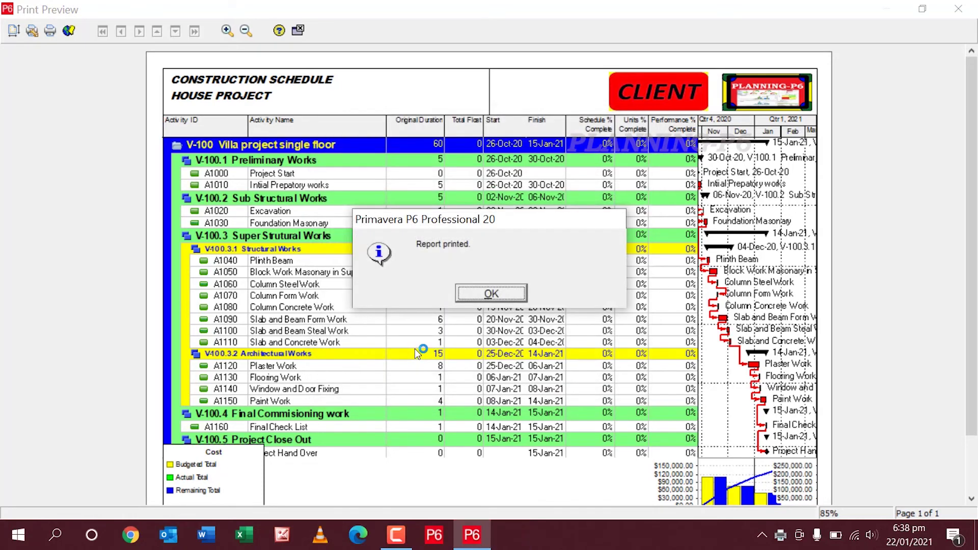
left_click(491, 294)
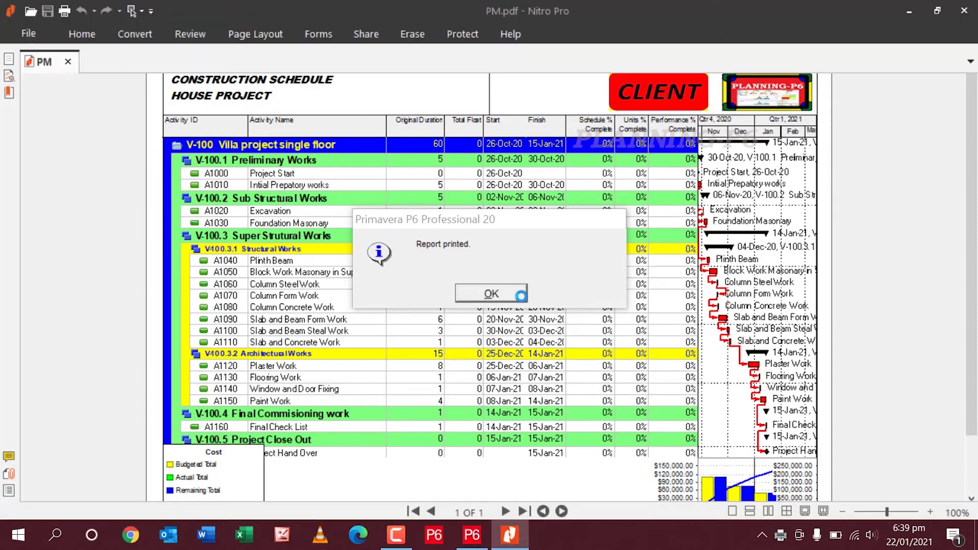
Step: Review the PM.pdf page from header to footer in Nitro Pro, and return to the Primavera P6 print preview
scroll(580, 296, "down", 4)
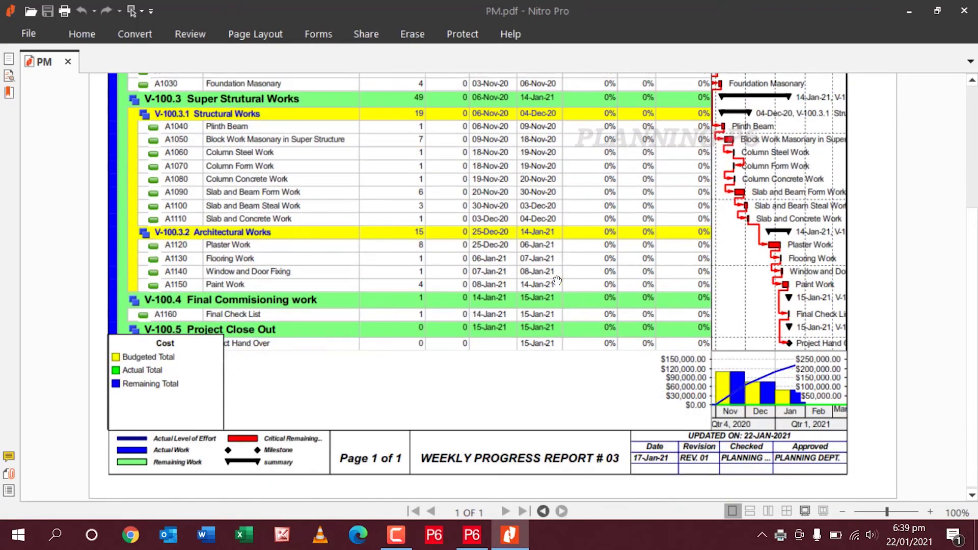
scroll(559, 276, "up", 4)
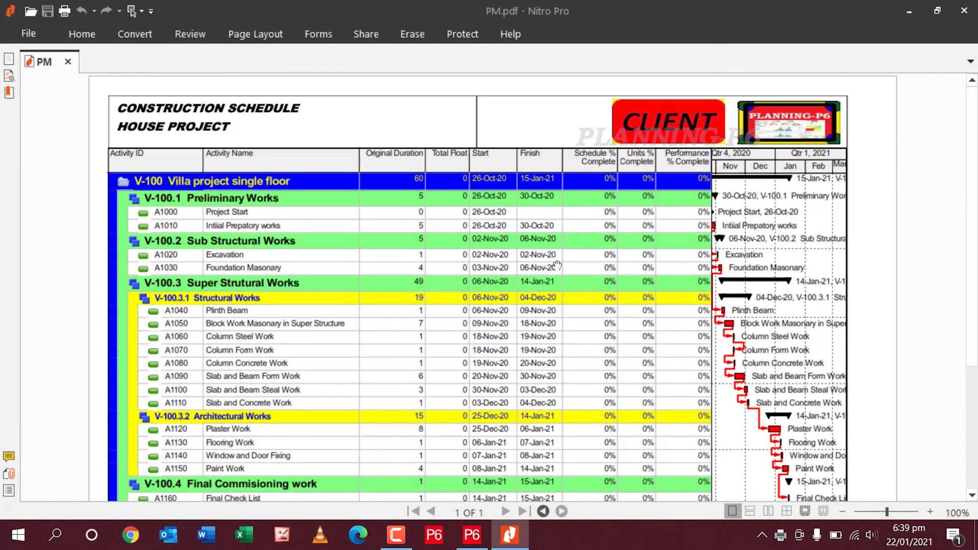
scroll(555, 257, "down", 4)
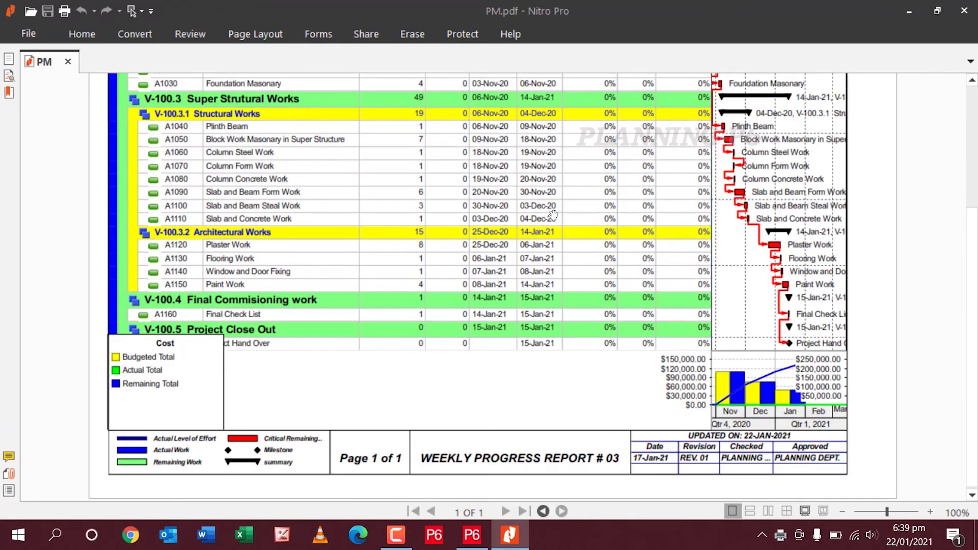
left_click(914, 8)
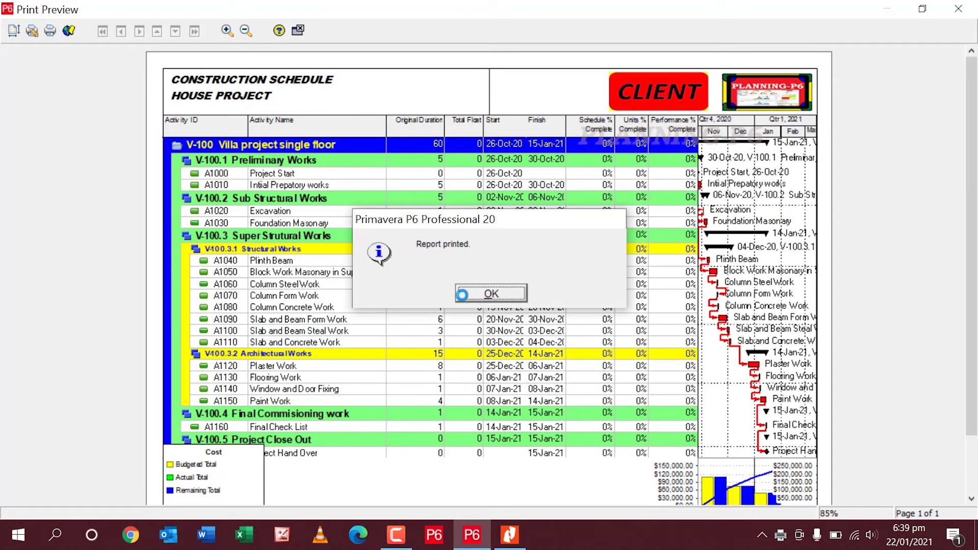
left_click(478, 294)
Step: Exclude the Profile and Gantt Chart from the printed content, apply the change and close the page setup
left_click(15, 32)
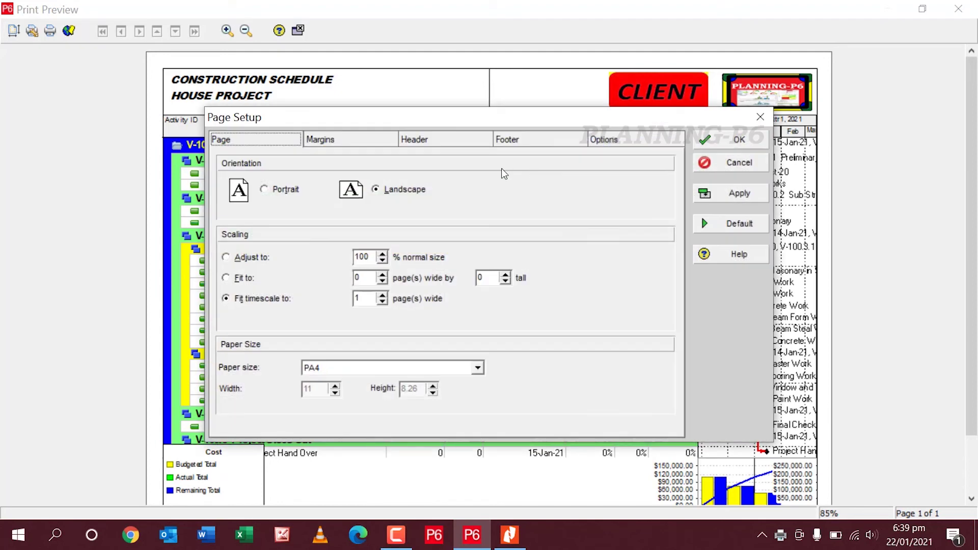
left_click(607, 143)
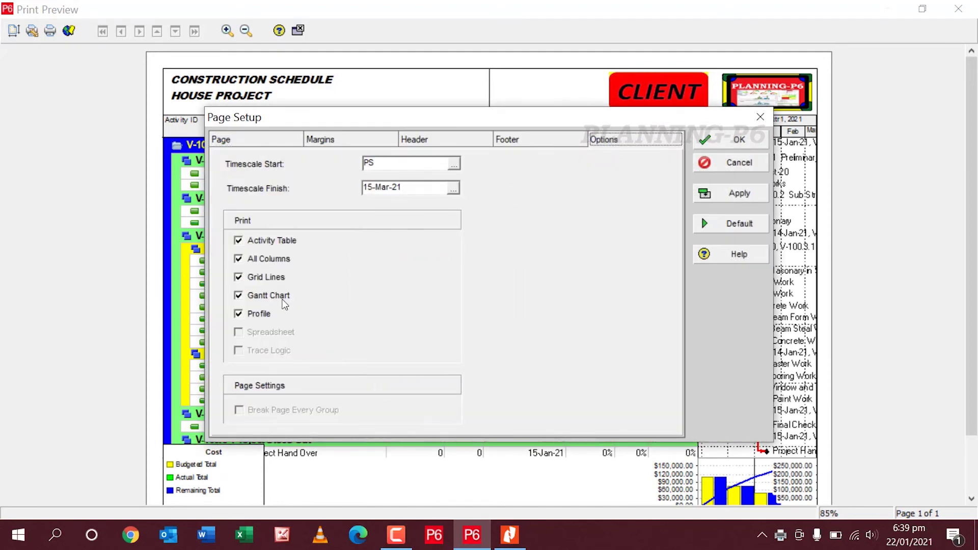
left_click(256, 315)
left_click(270, 297)
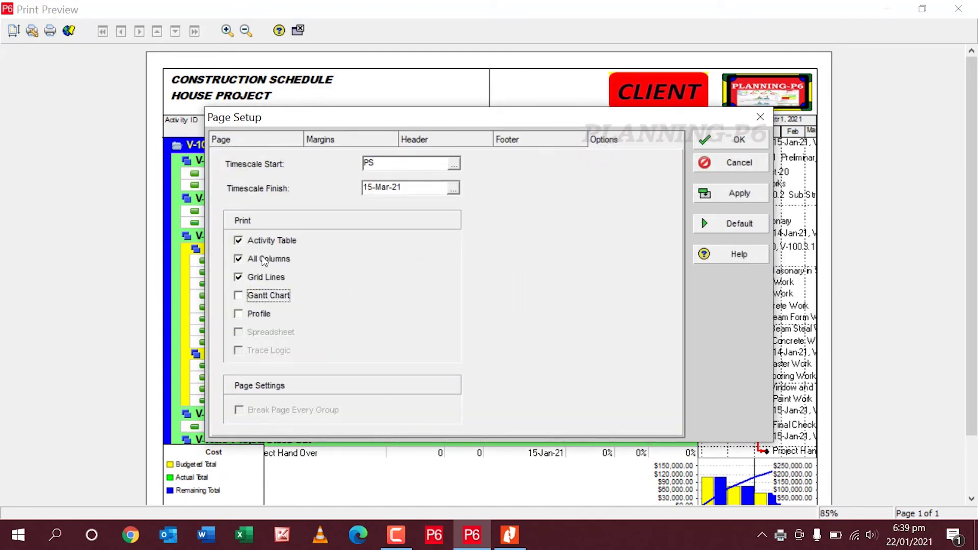
left_click(733, 193)
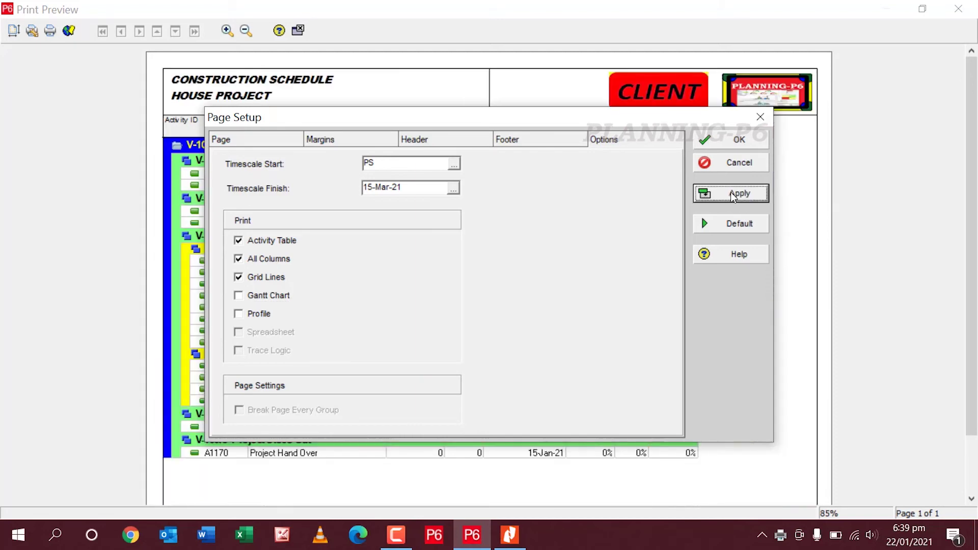
left_click(739, 163)
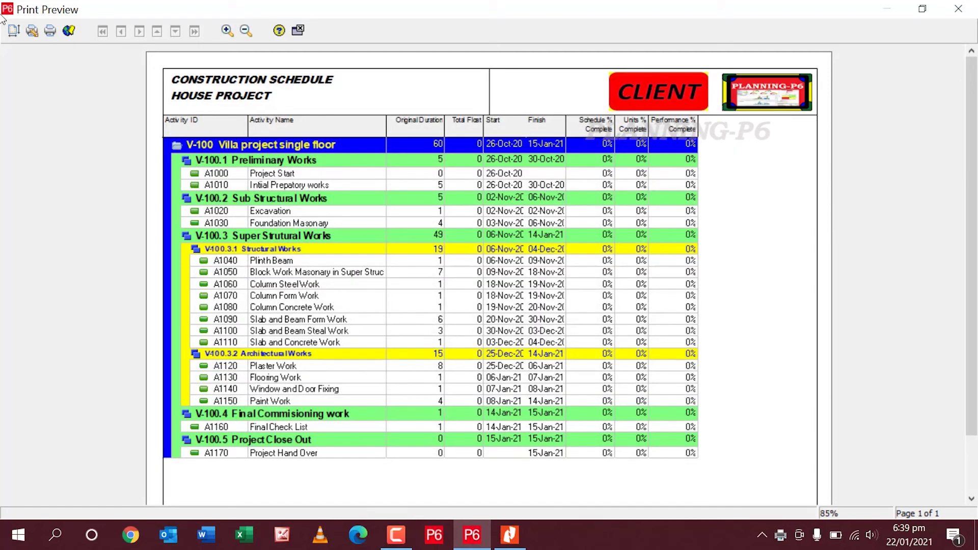
Step: Include the Gantt Chart in the printed content, and apply and accept the page setup
left_click(20, 32)
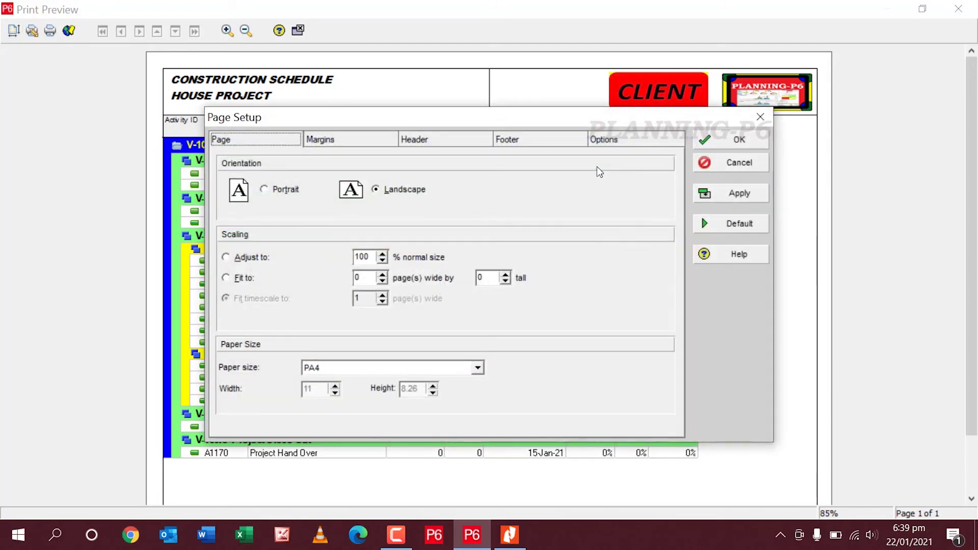
left_click(603, 140)
left_click(254, 297)
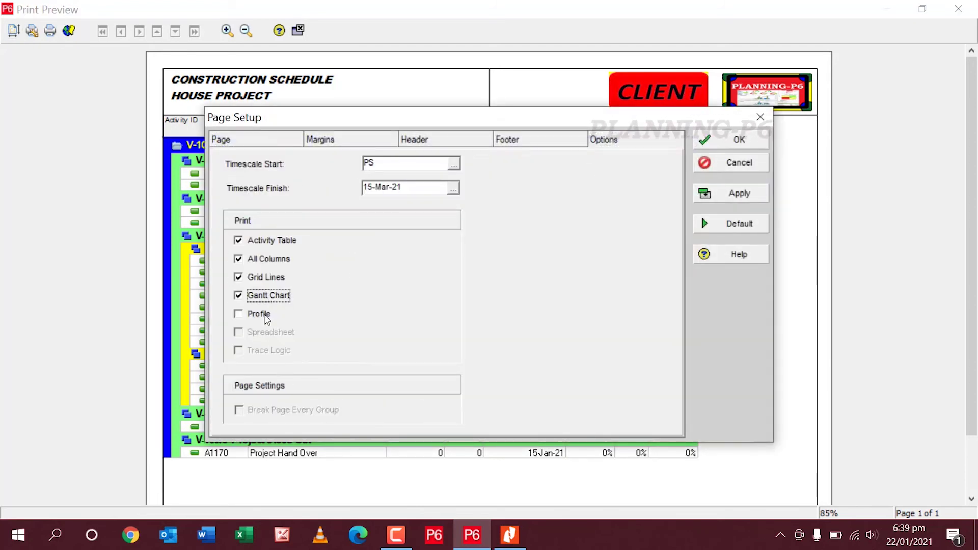
left_click(738, 193)
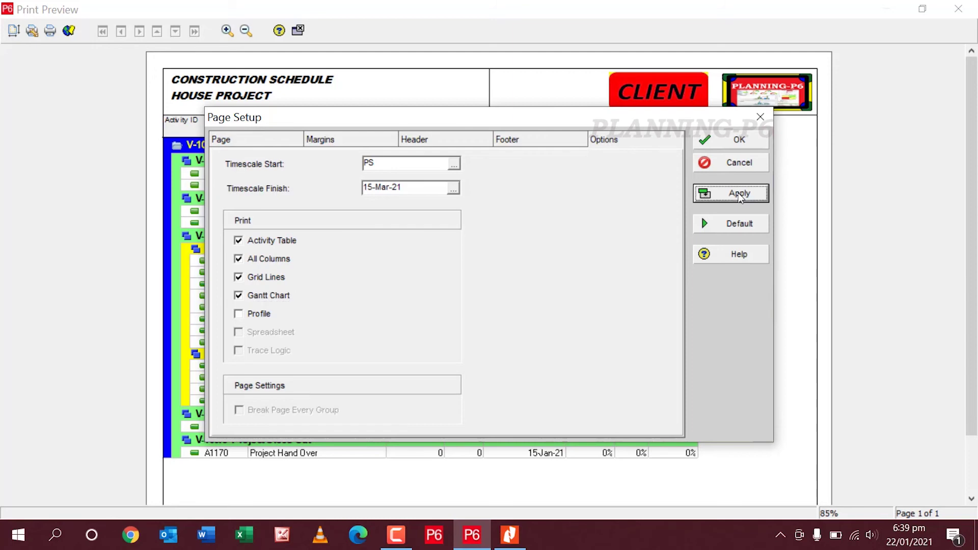
left_click(739, 141)
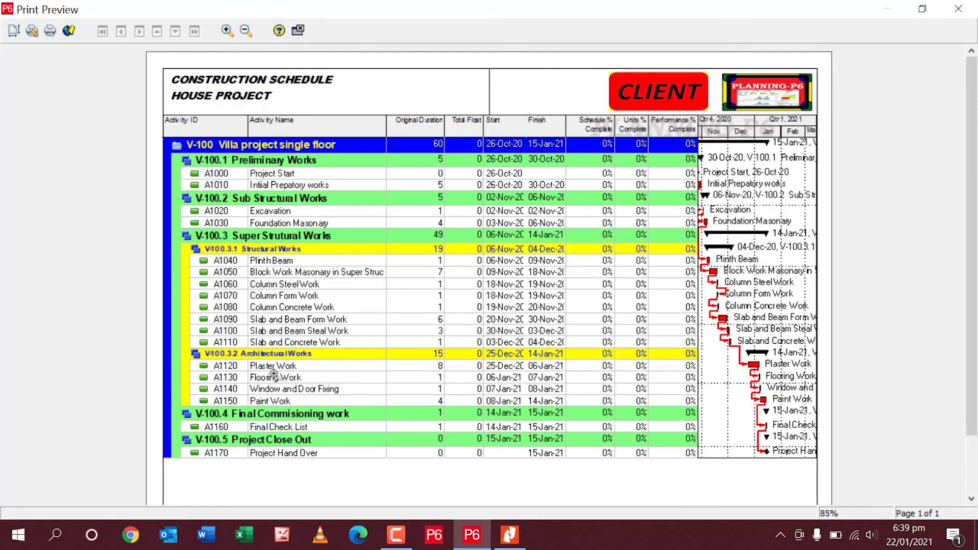
Step: Print the schedule to a pdf file named PM-01 and save it on the Desktop
left_click(50, 31)
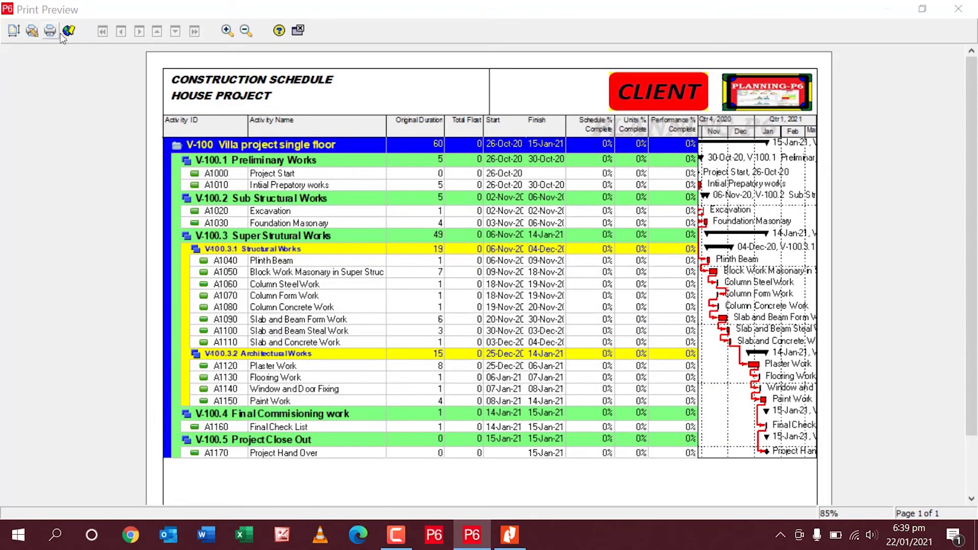
left_click(555, 331)
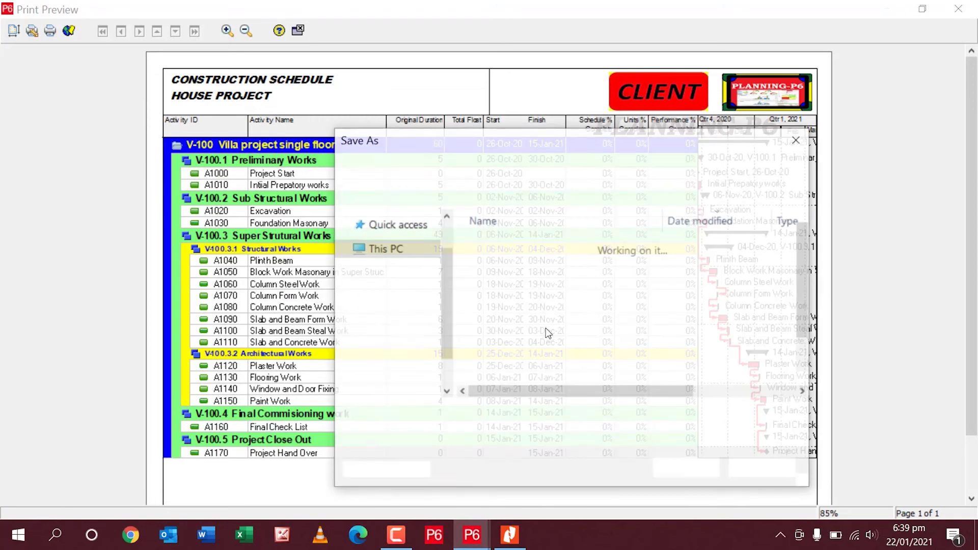
left_click(495, 413)
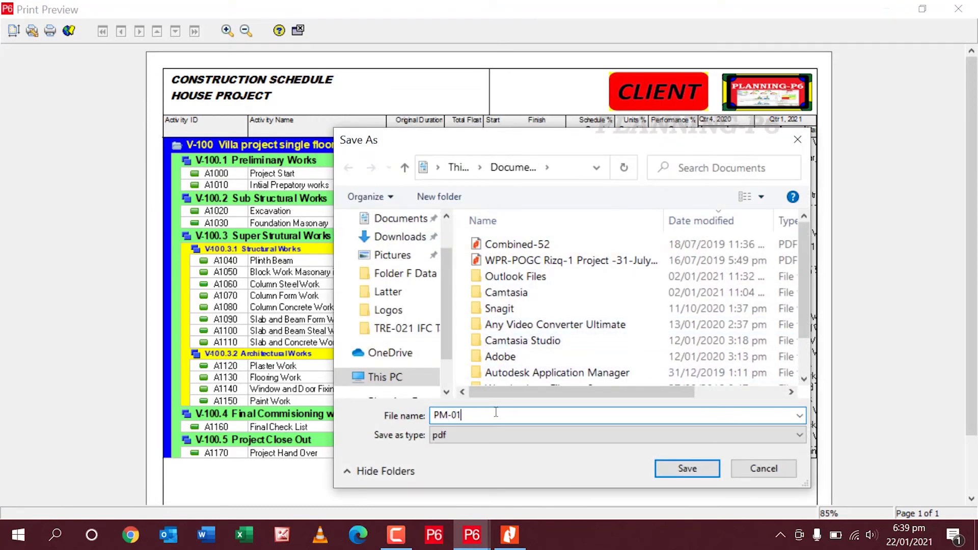
scroll(392, 285, "up", 1)
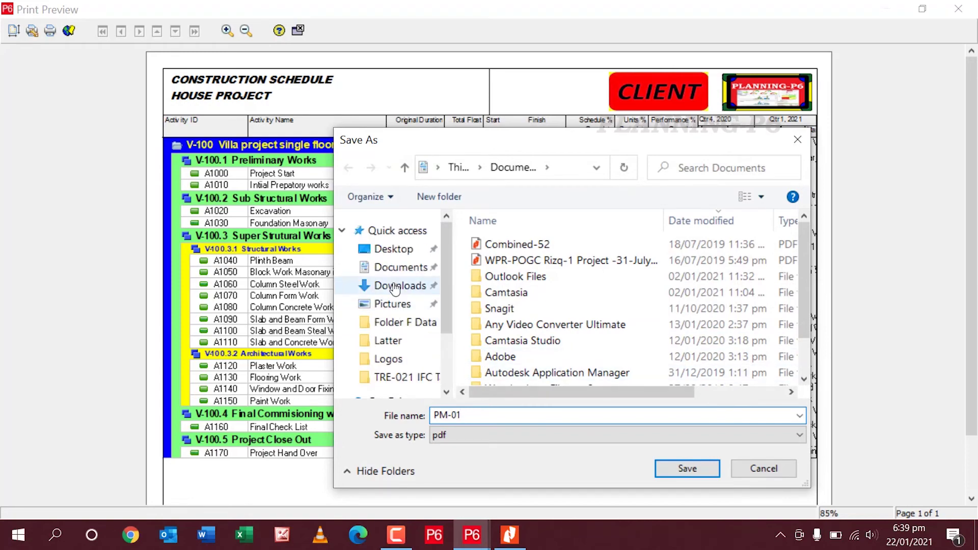
left_click(393, 249)
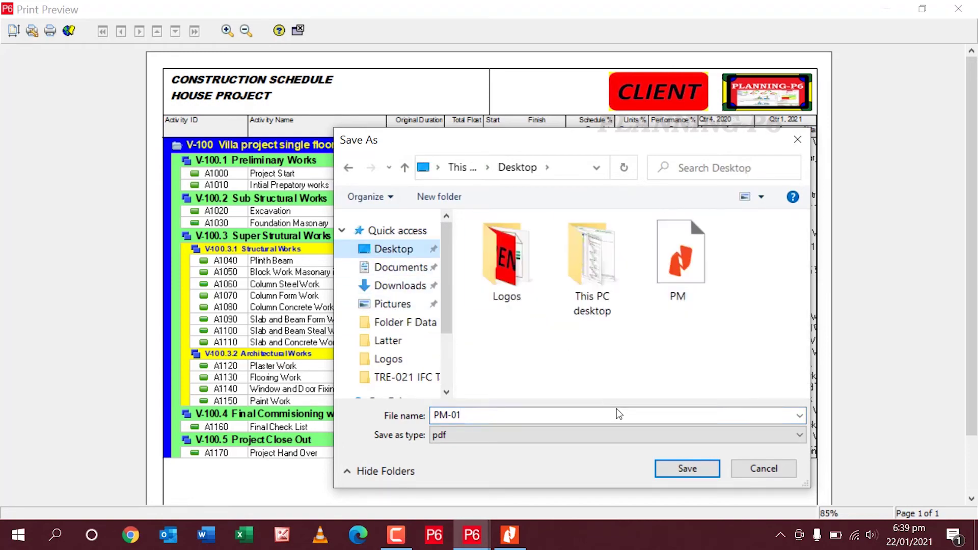
left_click(687, 468)
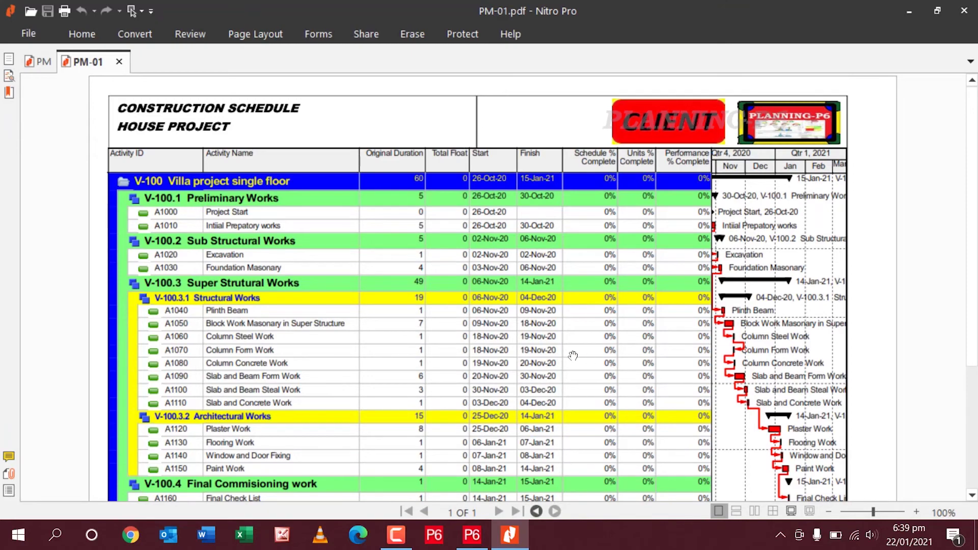
Step: Review the PM-01.pdf page from header to footer in Nitro Pro, and return to the Primavera P6 print preview
scroll(572, 355, "down", 5)
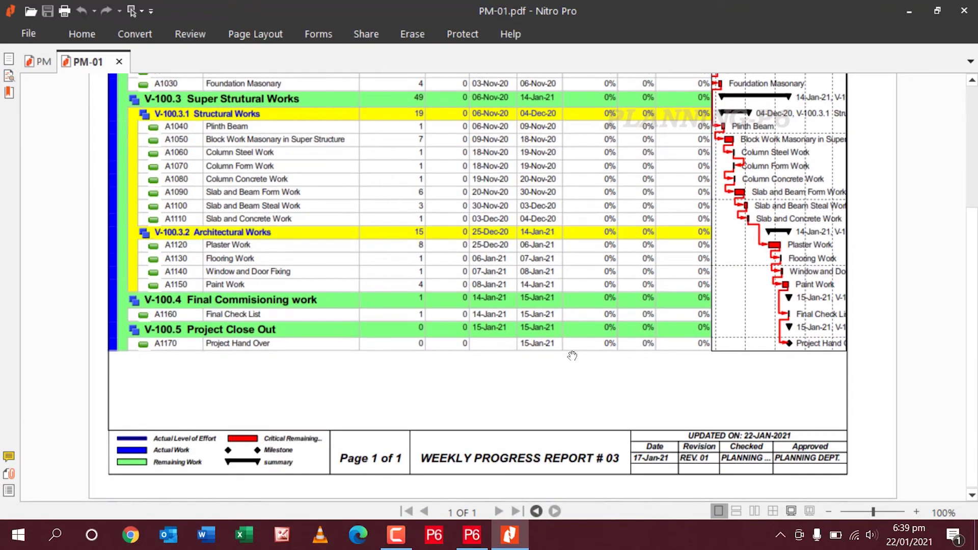
scroll(608, 278, "up", 5)
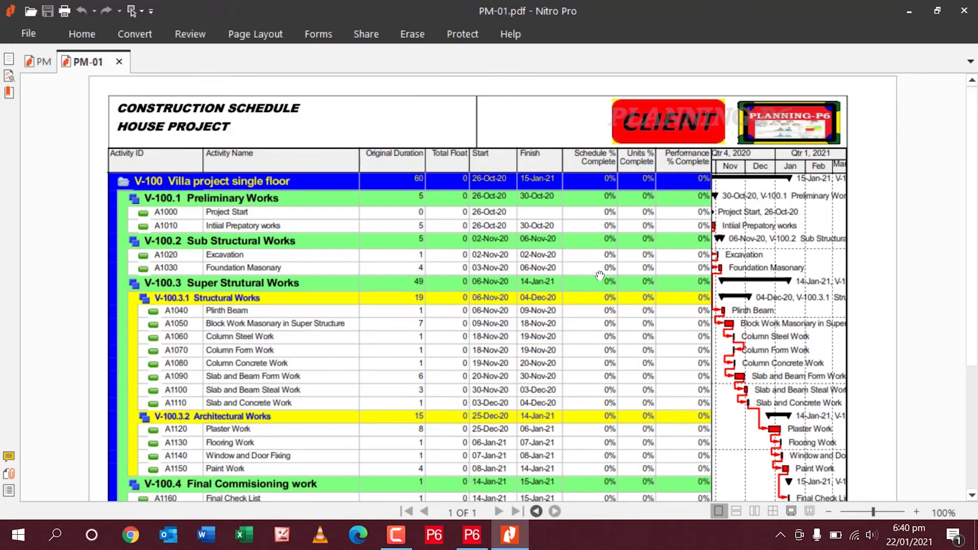
scroll(585, 267, "down", 5)
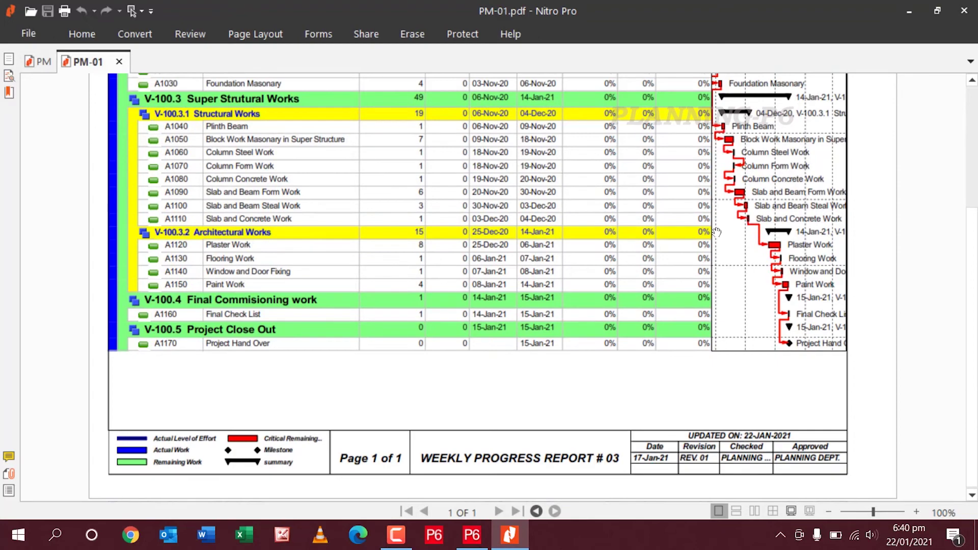
scroll(626, 232, "up", 5)
left_click(915, 21)
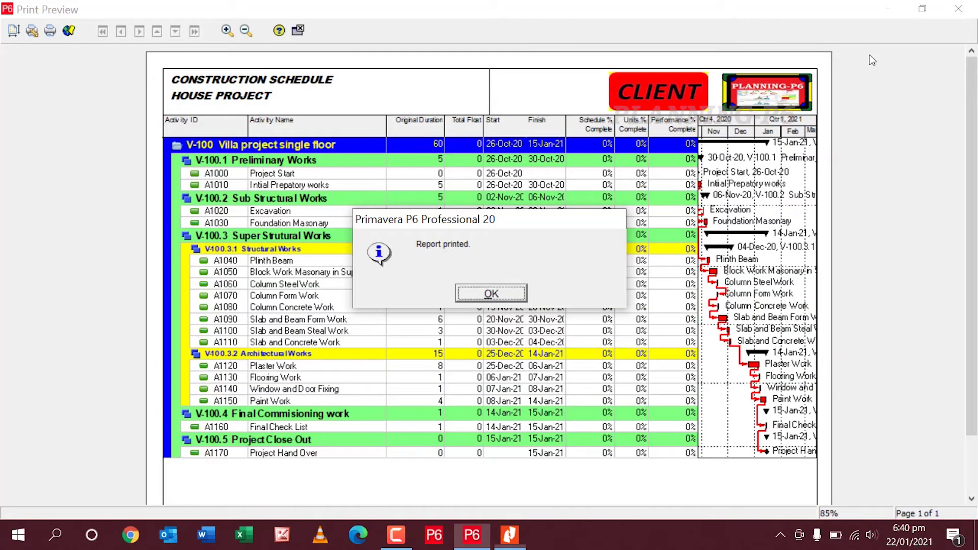
left_click(490, 293)
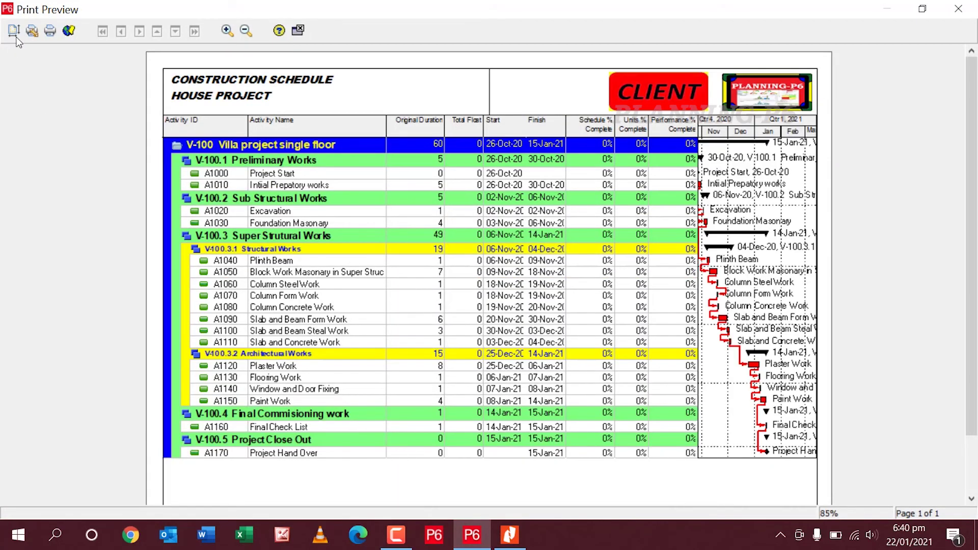
Step: Exclude the Activity Table and Gantt Chart from the printed content, include the Profile, and apply and accept the page setup
left_click(13, 30)
left_click(626, 143)
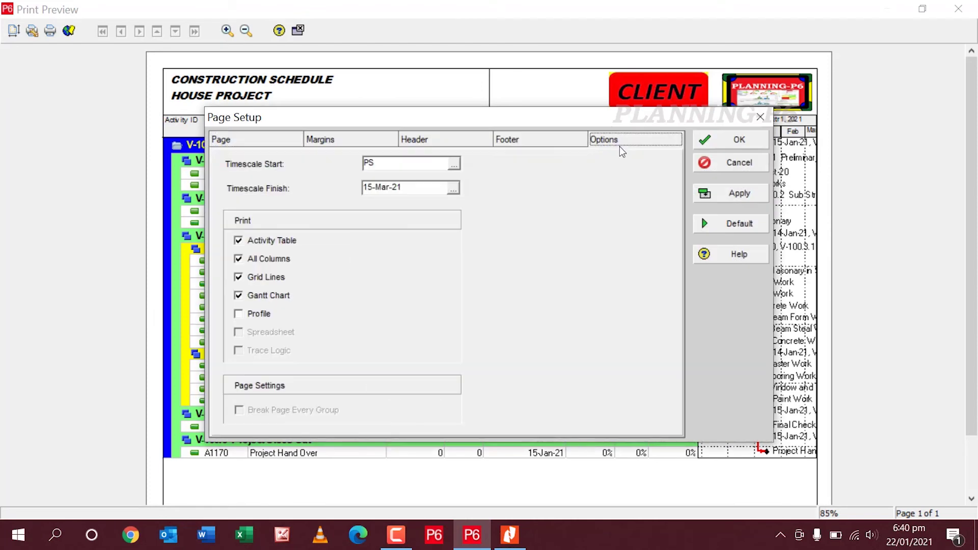
left_click(275, 243)
left_click(258, 296)
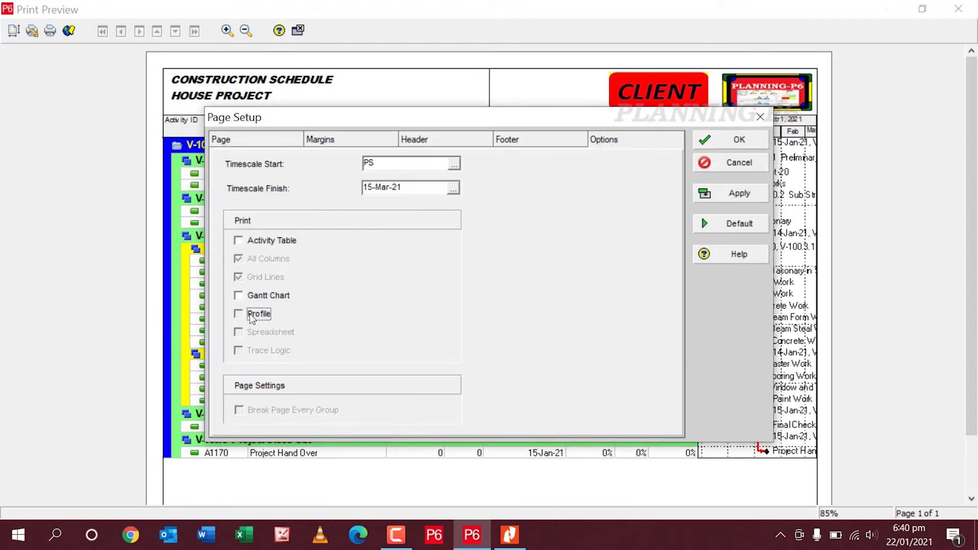
left_click(259, 315)
left_click(739, 198)
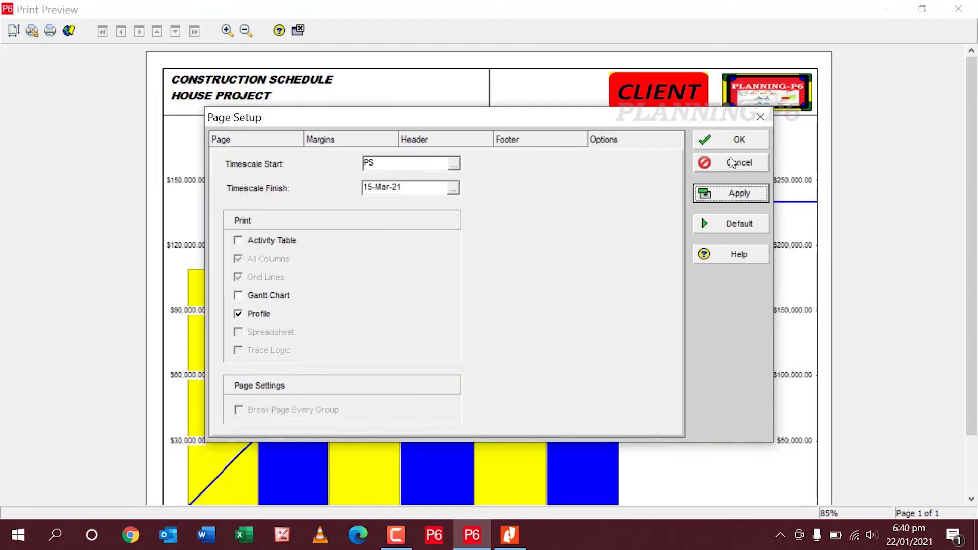
left_click(723, 145)
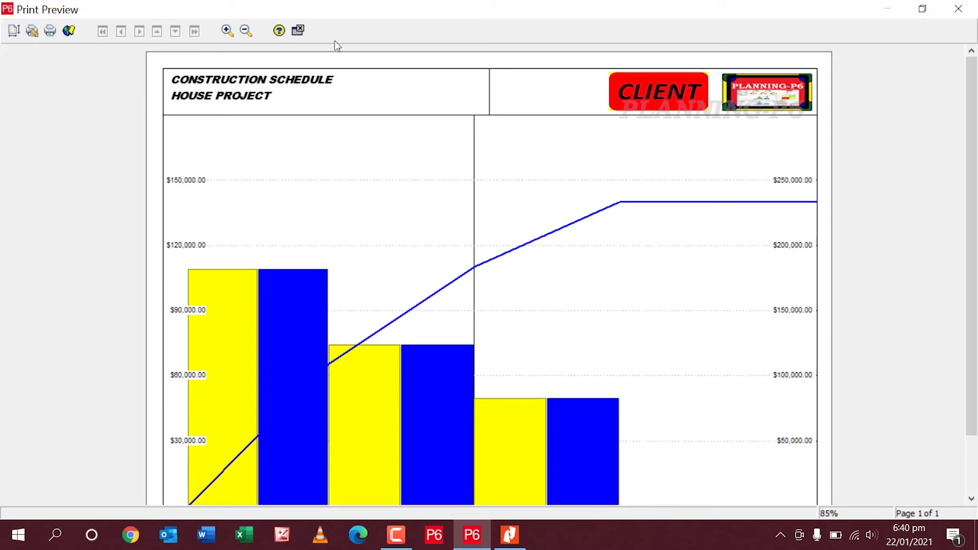
left_click_drag(973, 311, 973, 371)
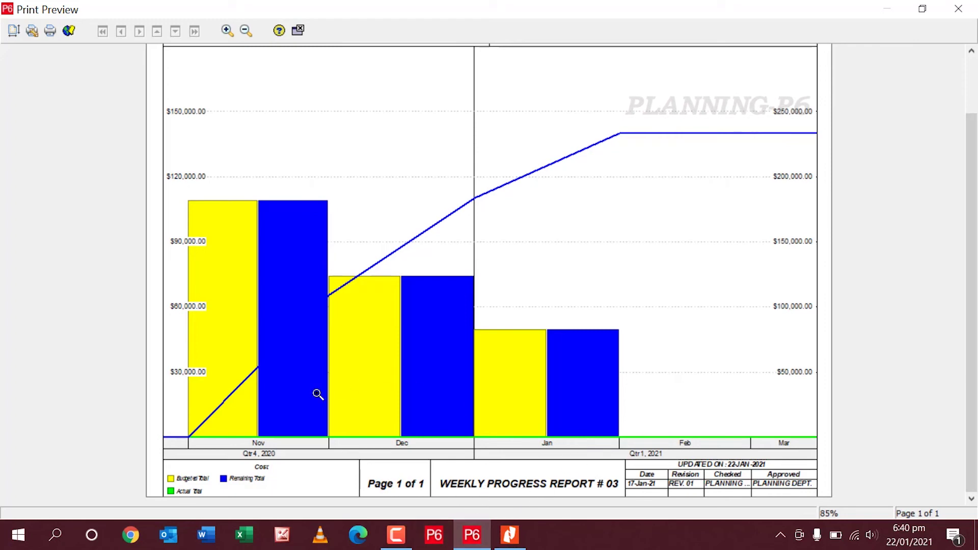
Step: Print the profile page with Nitro PDF Creator to a pdf file named PROFILE and save it on the Desktop
left_click(14, 31)
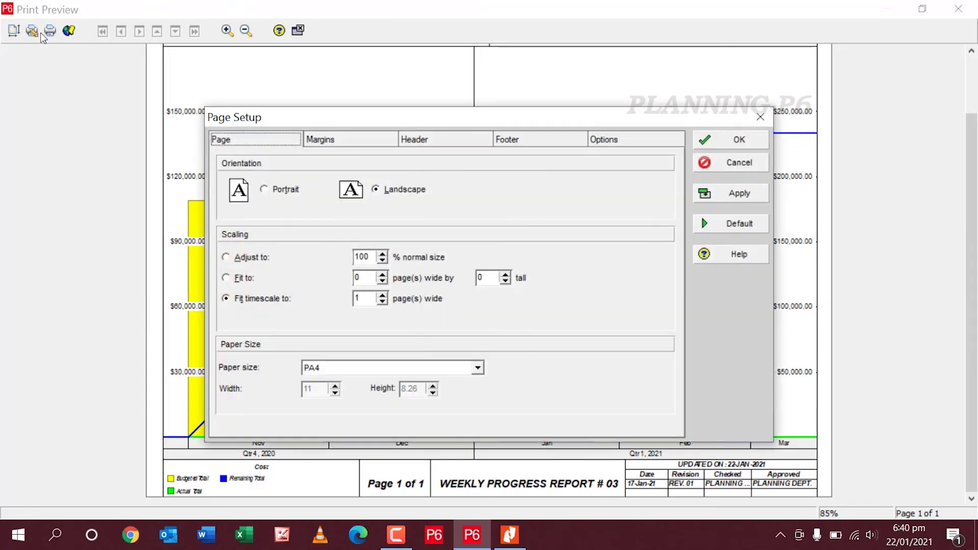
left_click(735, 144)
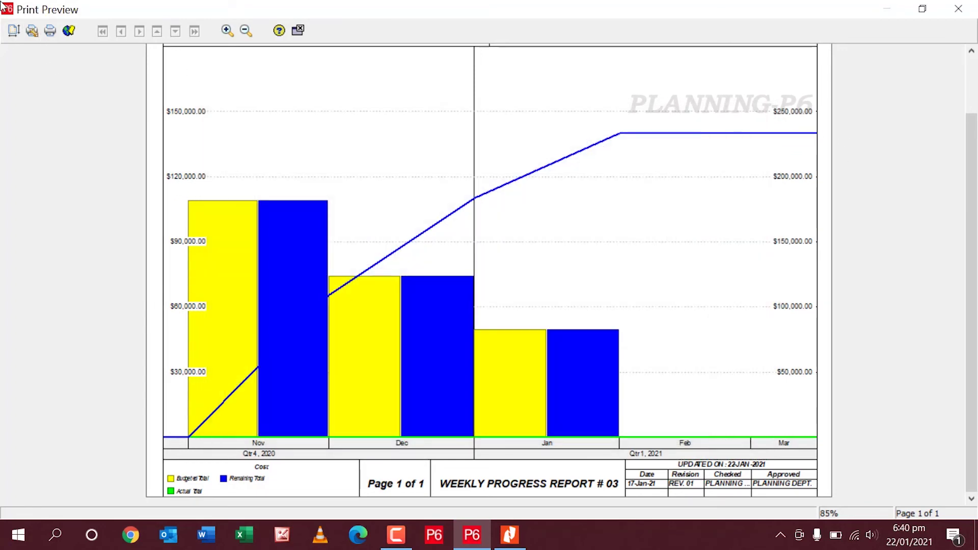
left_click(50, 31)
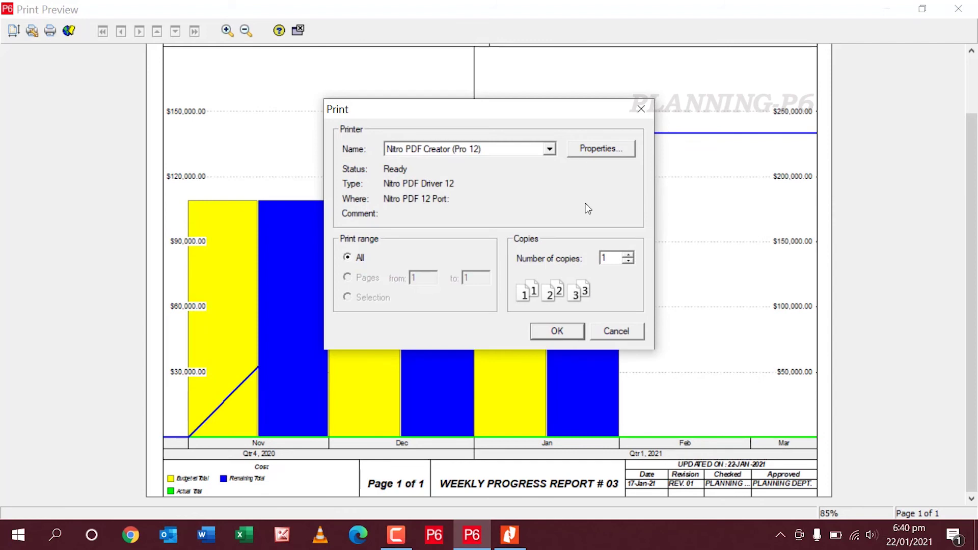
left_click(569, 336)
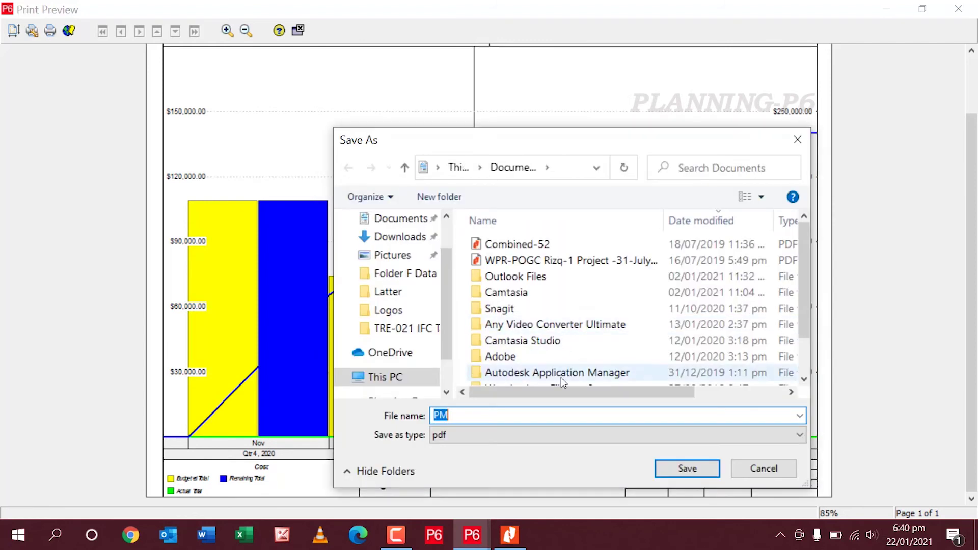
type("PROFILE")
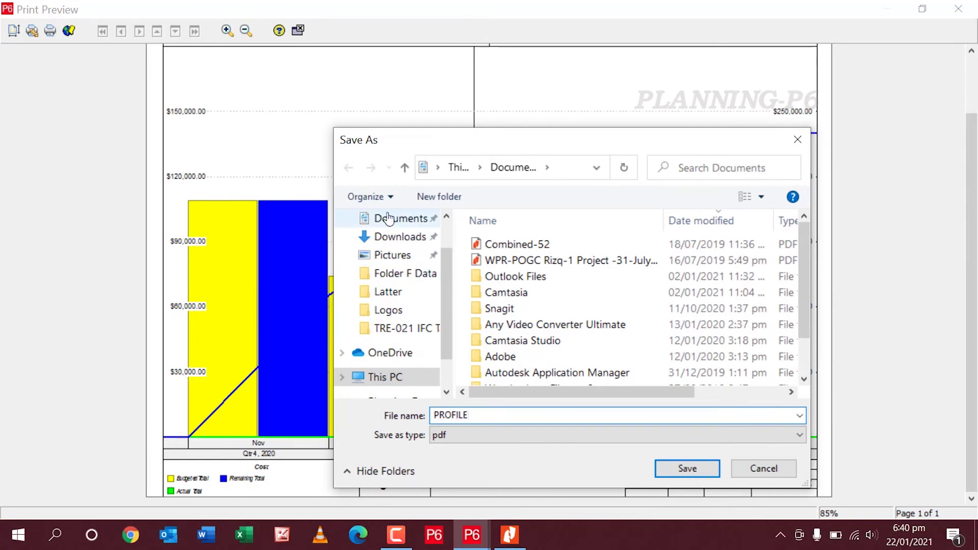
scroll(410, 344, "up", 1)
left_click(392, 248)
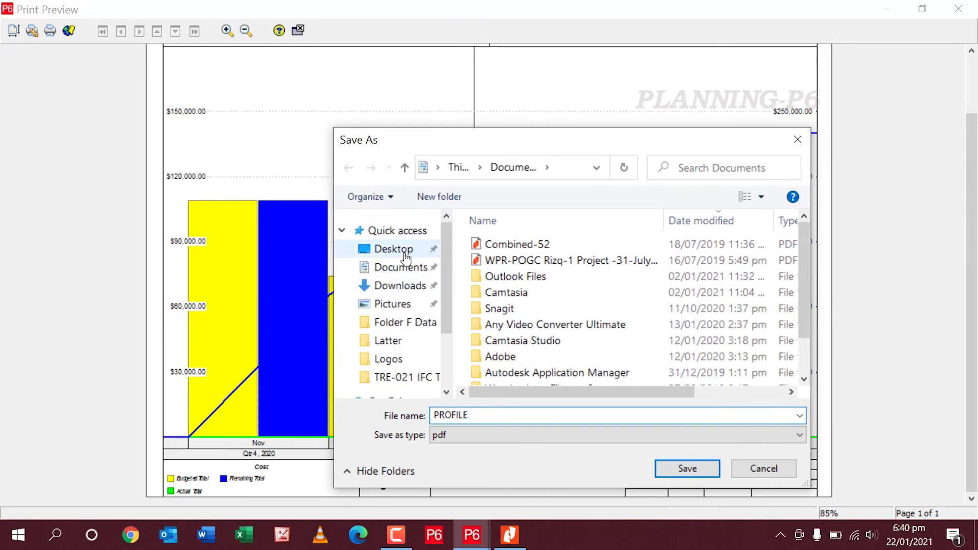
left_click(690, 466)
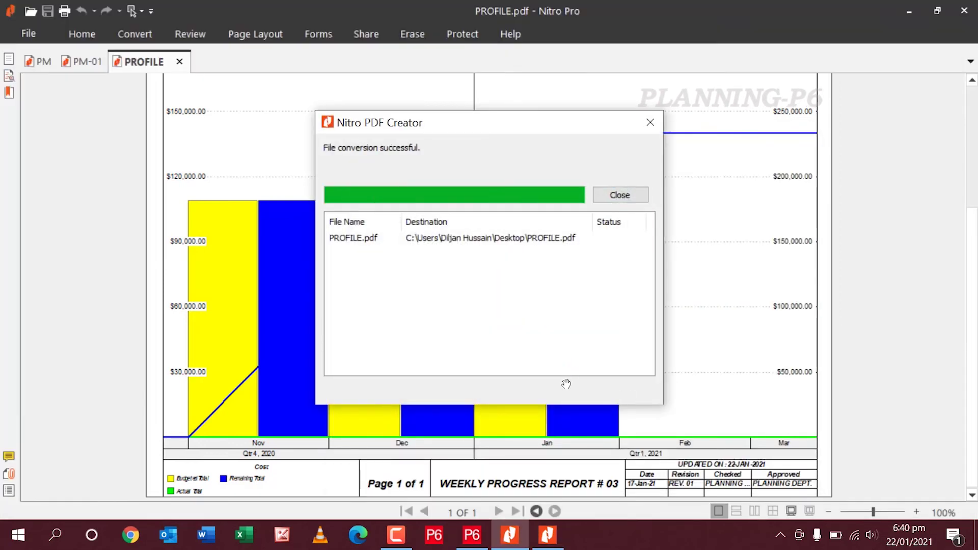
Step: Review the PROFILE.pdf page from header to footer in Nitro Pro, and return to the Primavera P6 print preview
scroll(566, 391, "down", 3)
scroll(565, 390, "up", 3)
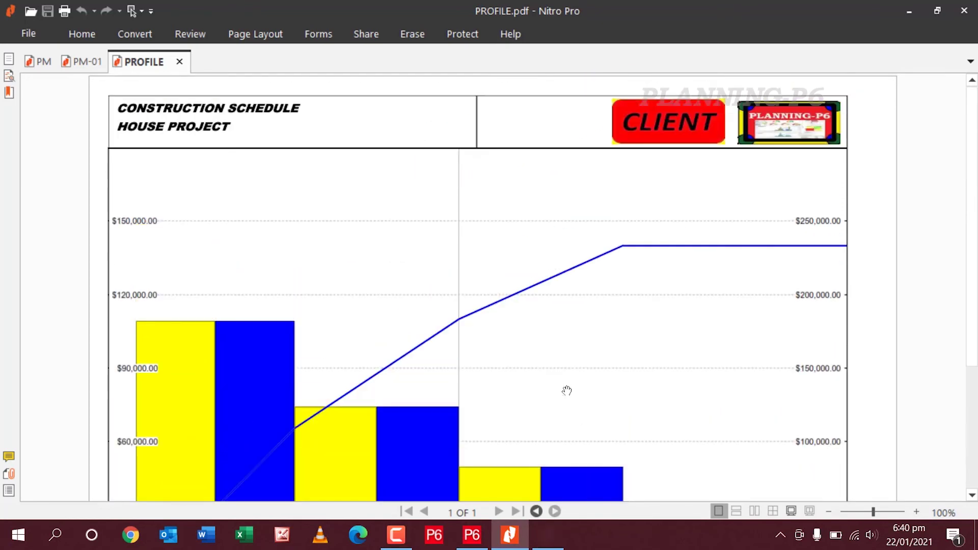
scroll(552, 407, "down", 3)
scroll(654, 393, "up", 3)
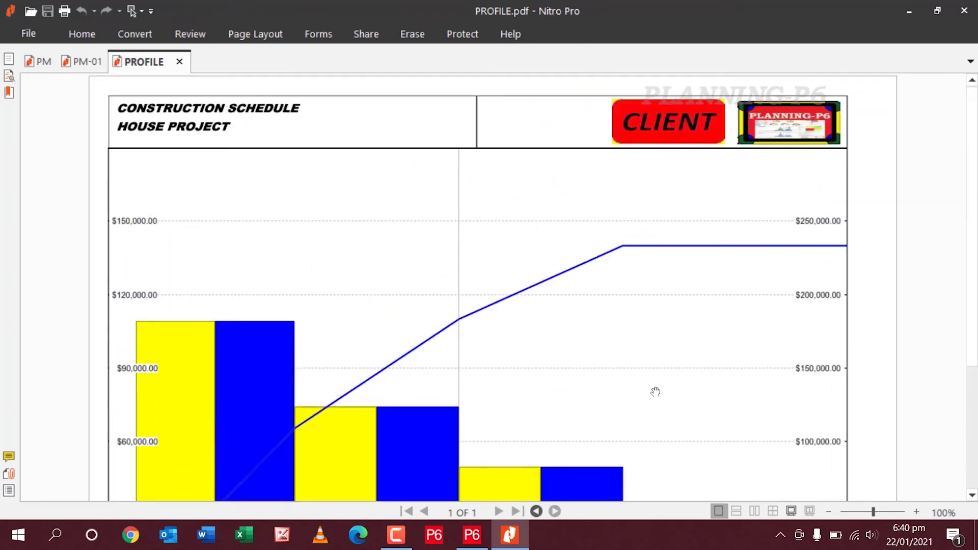
left_click(903, 15)
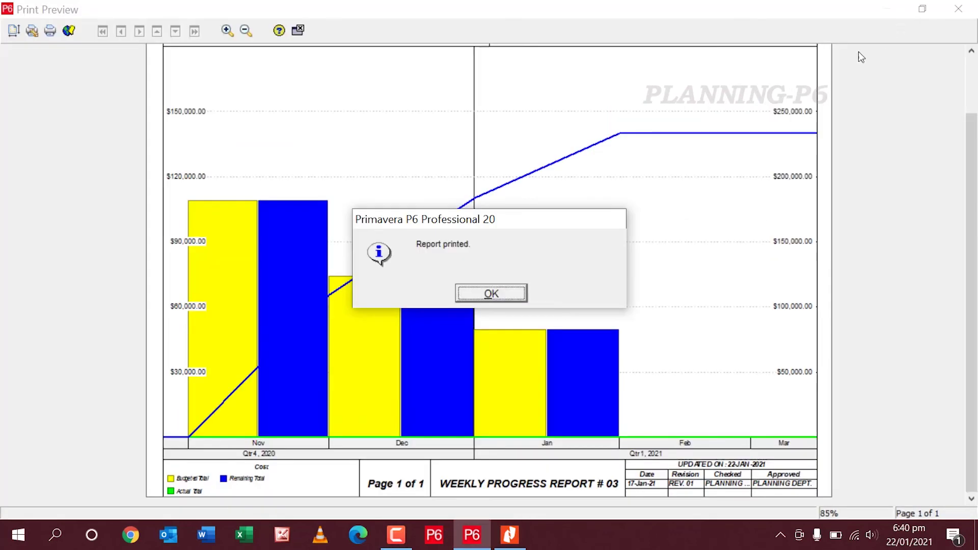
left_click(487, 294)
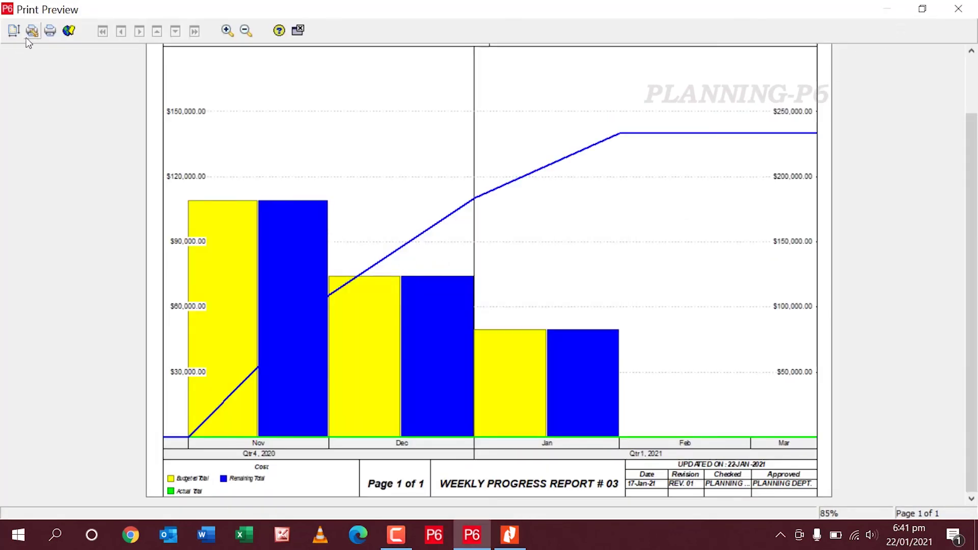
Step: Close the print preview and save the current Classic Schedule Layout
left_click(298, 31)
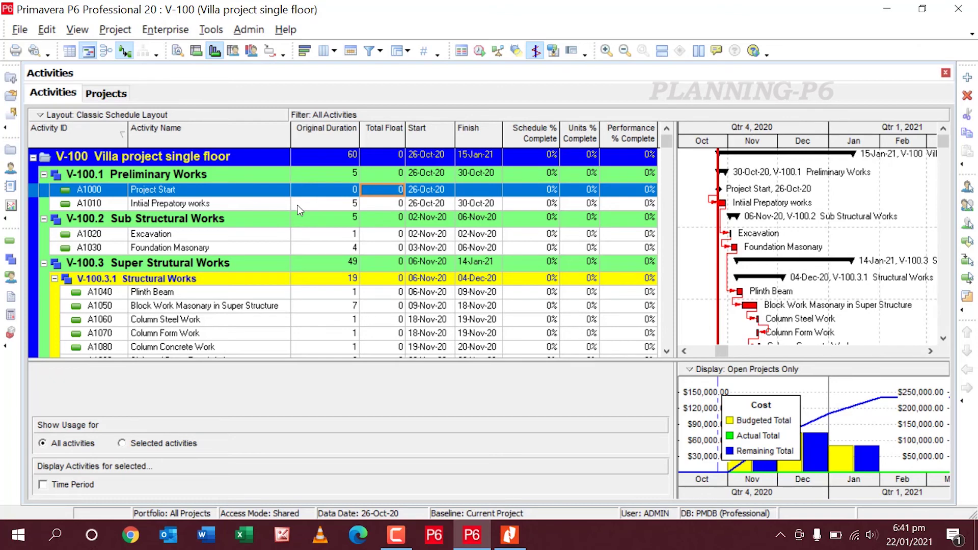
left_click(75, 29)
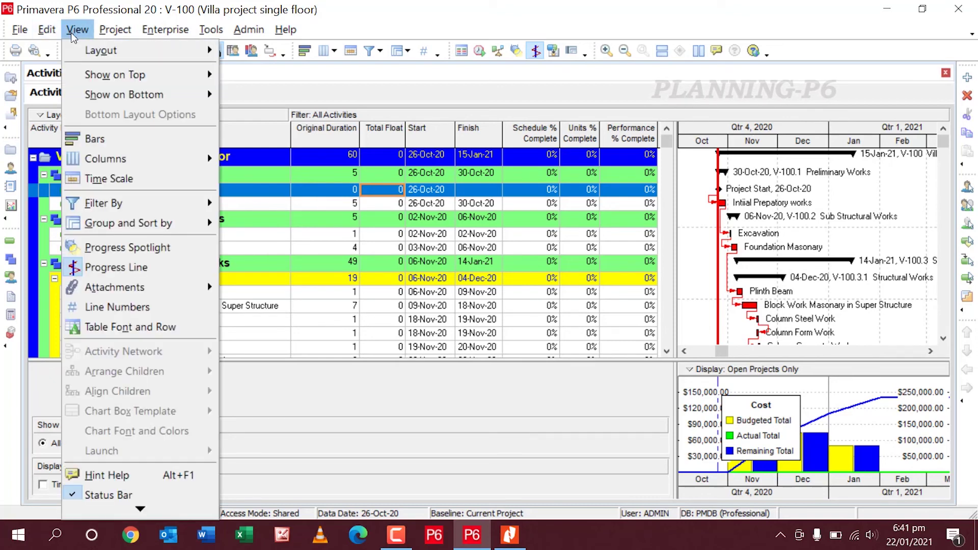
mouse_move(81, 51)
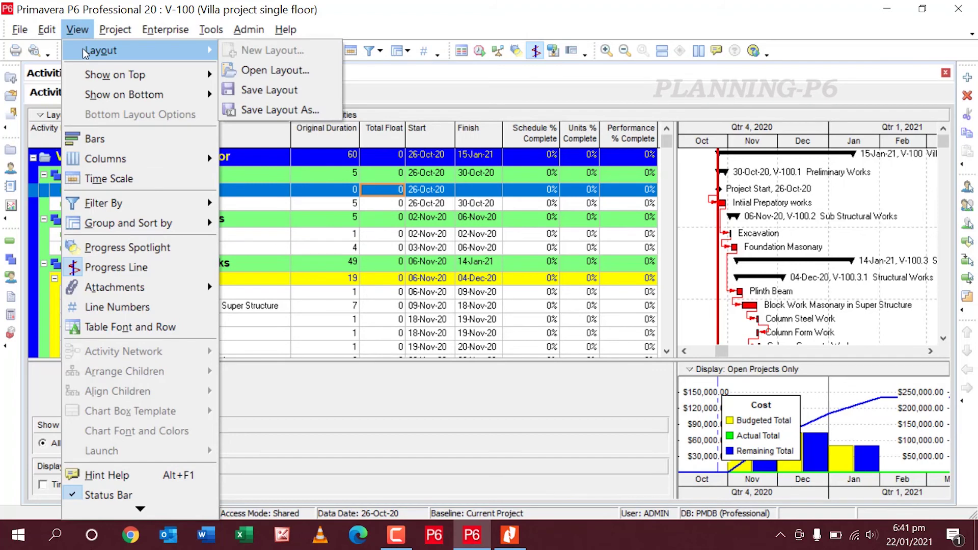
left_click(257, 90)
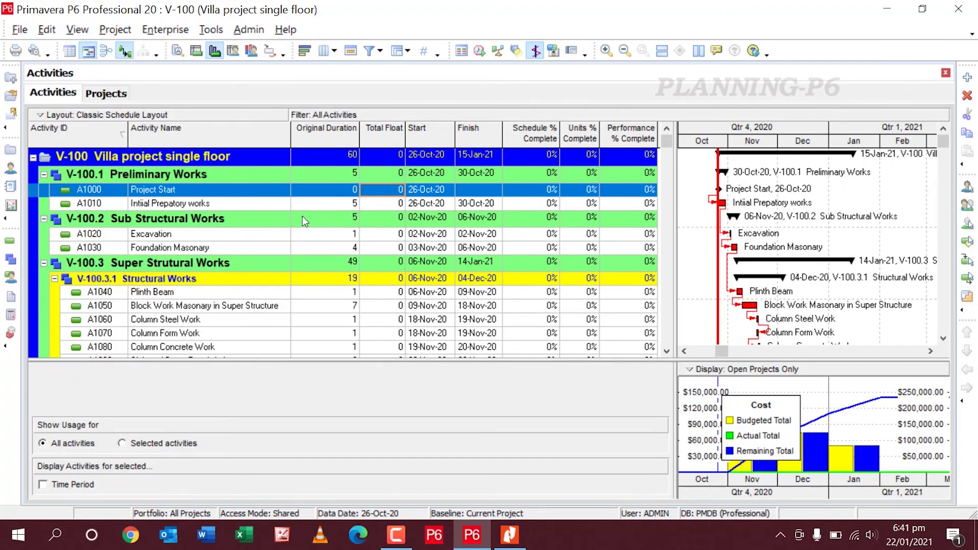
Step: Save a copy of the layout under the name WEEKLY REPORT, available to the current user
left_click(77, 29)
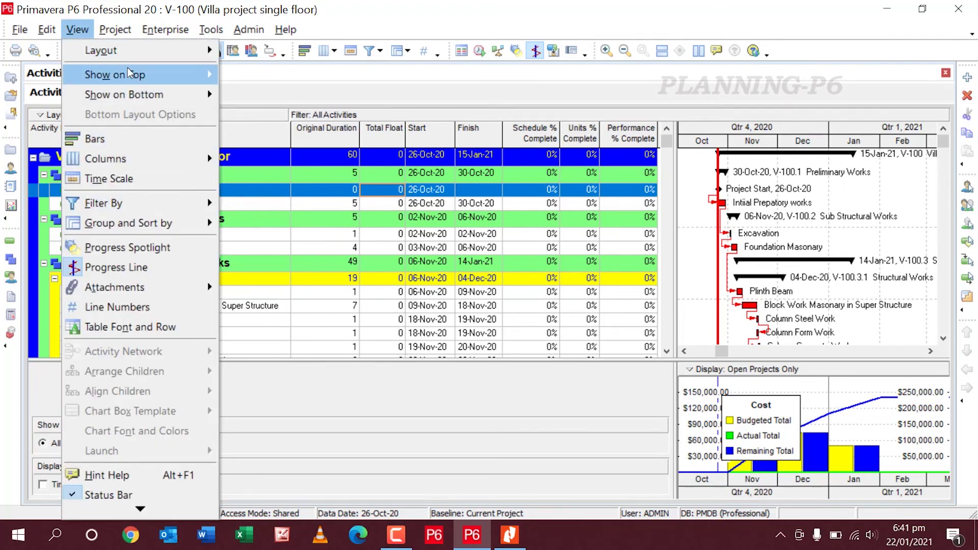
mouse_move(127, 50)
left_click(251, 111)
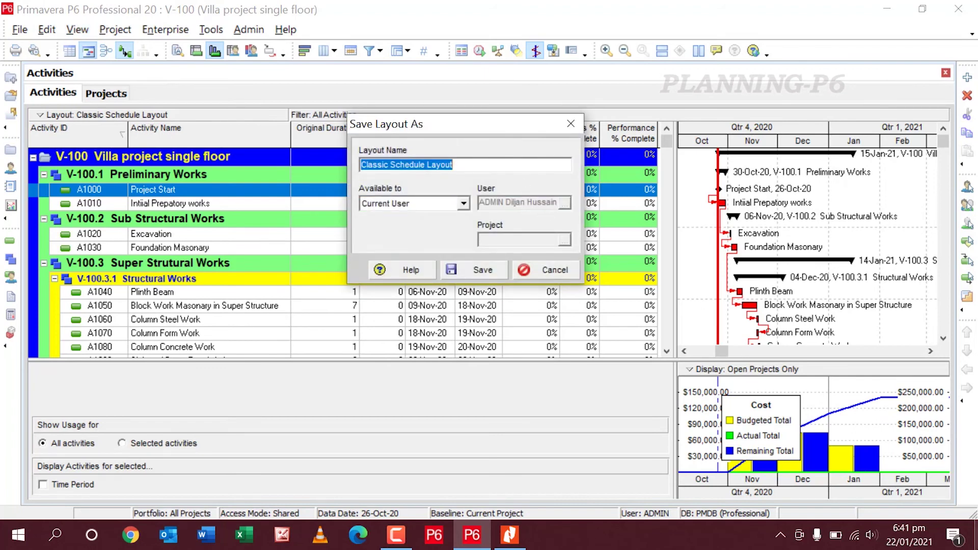
type("WEEKLY")
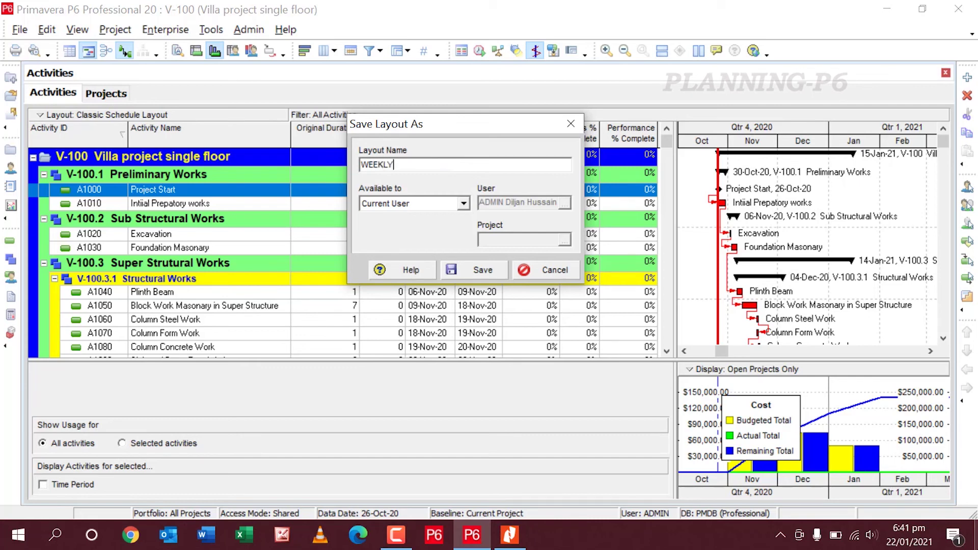
type("PORT")
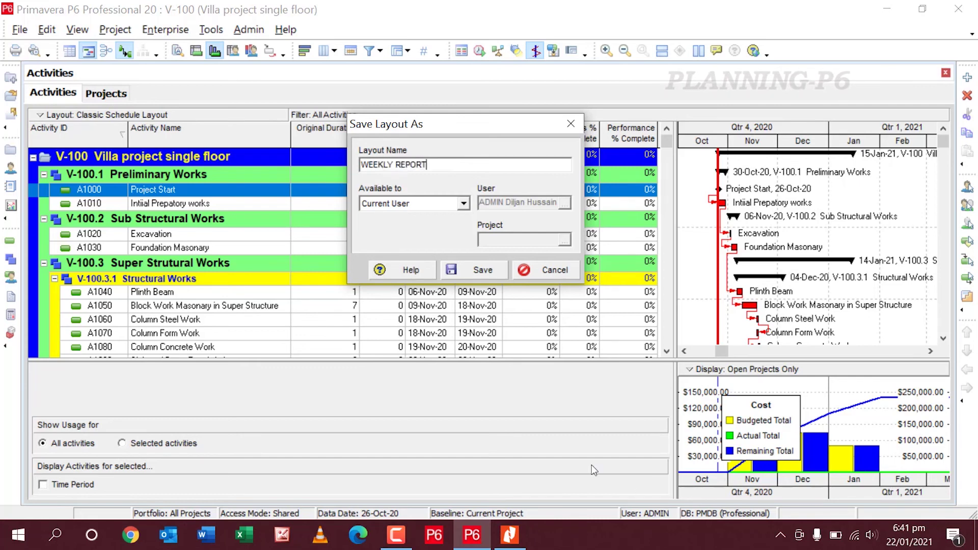
left_click(474, 270)
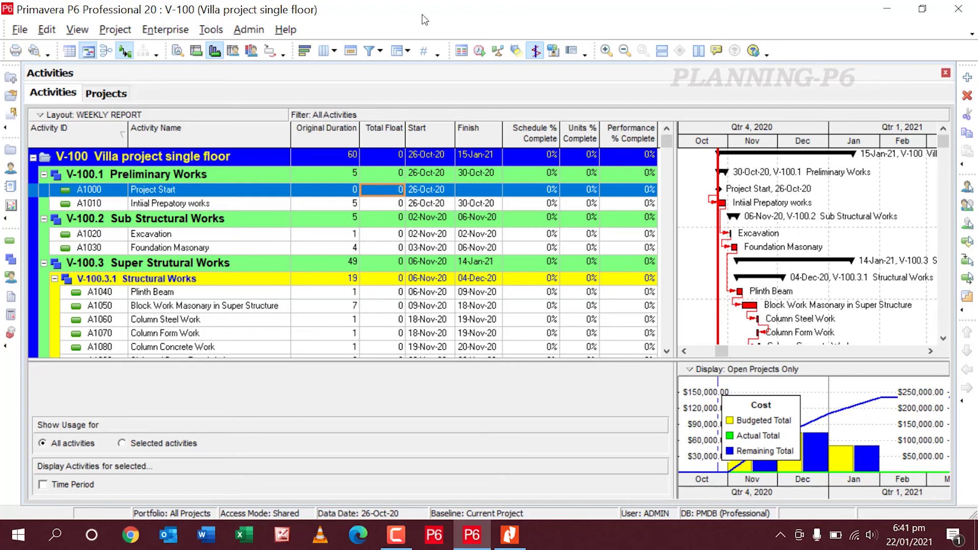
Step: Remove the Finish and Start columns from the activity table and apply the column change
right_click(467, 189)
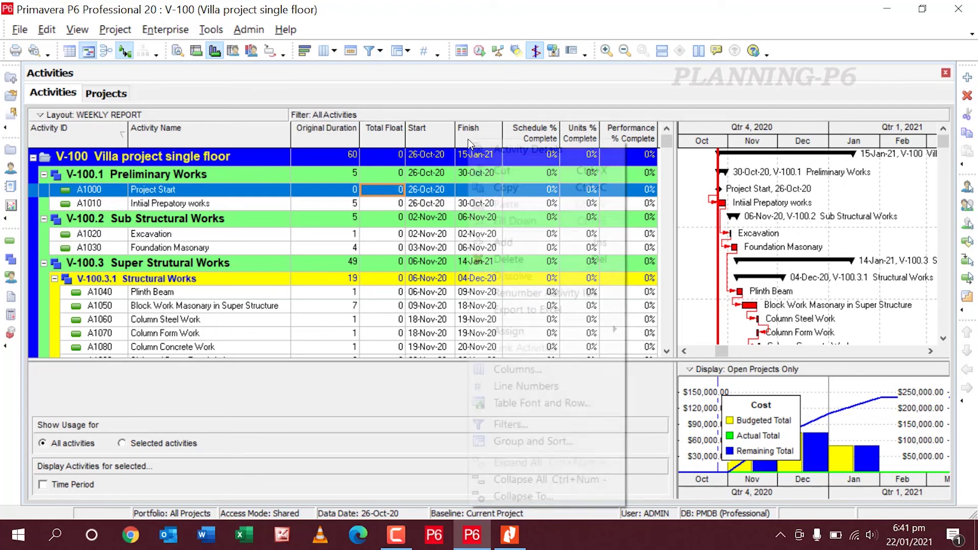
left_click(529, 371)
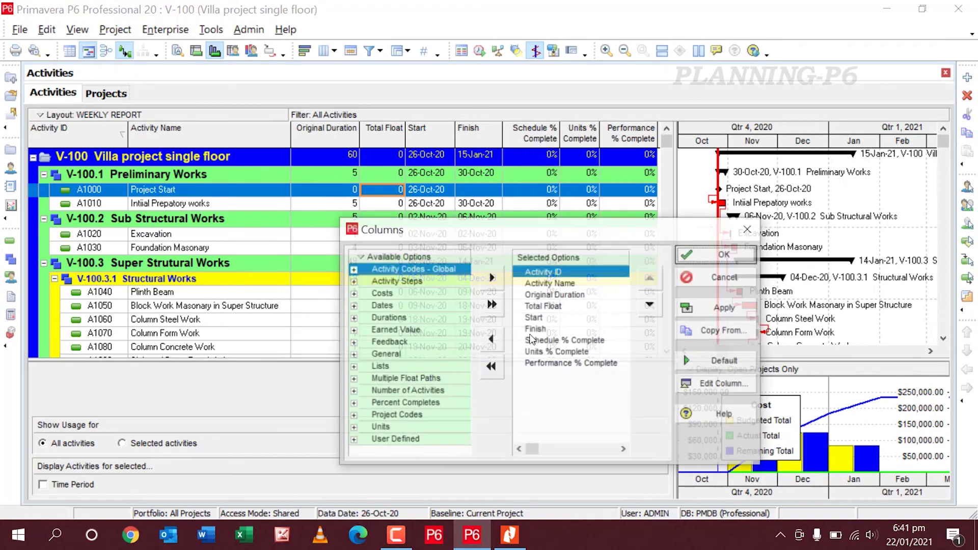
double_click(540, 329)
double_click(540, 318)
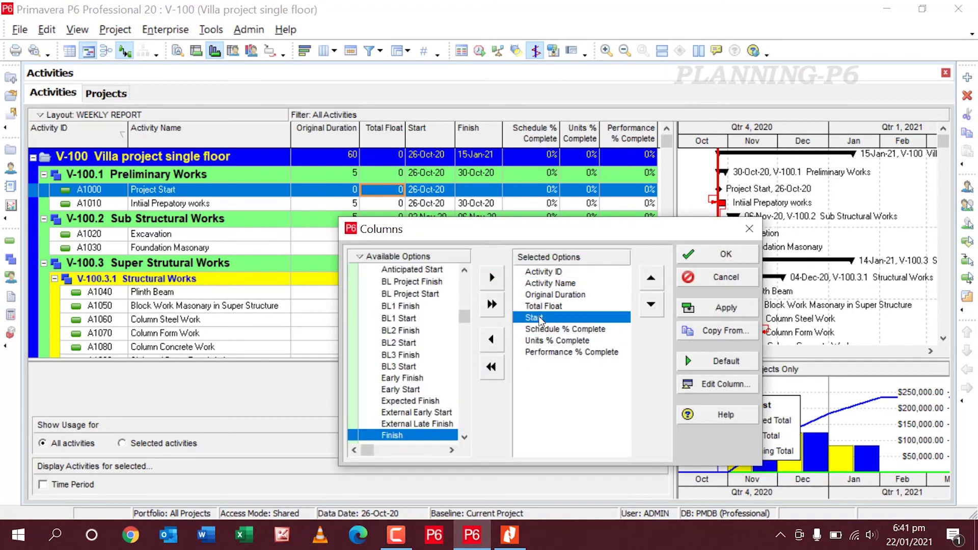
left_click(725, 305)
left_click(725, 254)
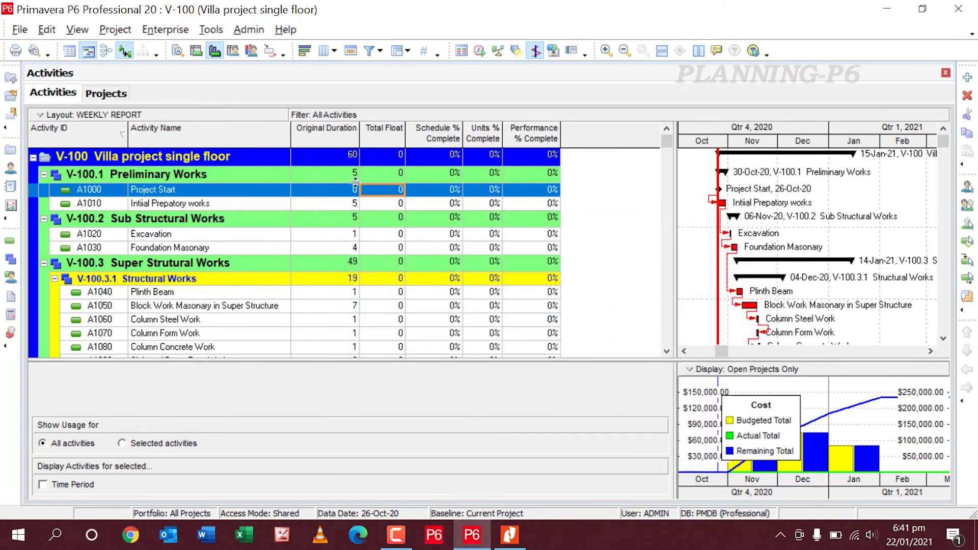
Step: Reopen the saved WEEKLY REPORT layout, discarding the unsaved column changes
left_click(77, 29)
mouse_move(153, 50)
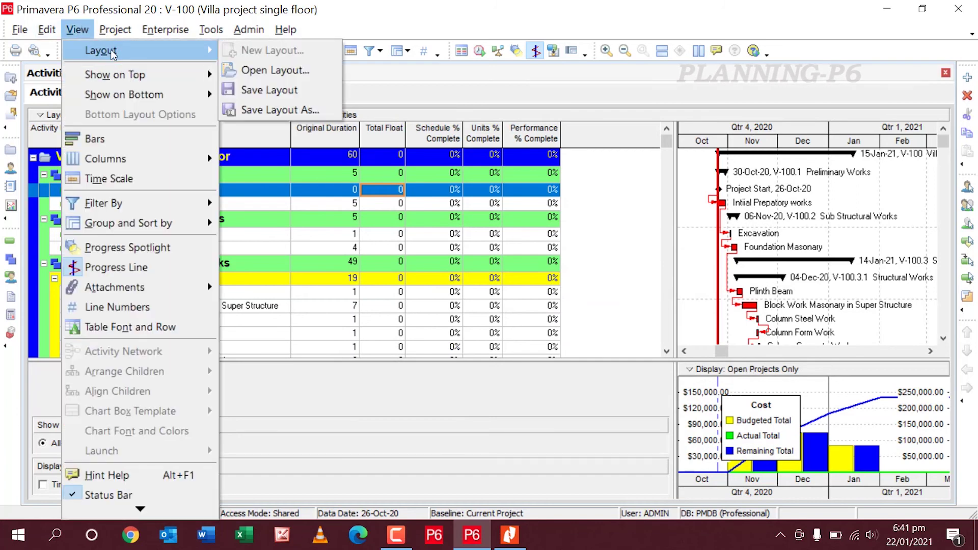
left_click(262, 69)
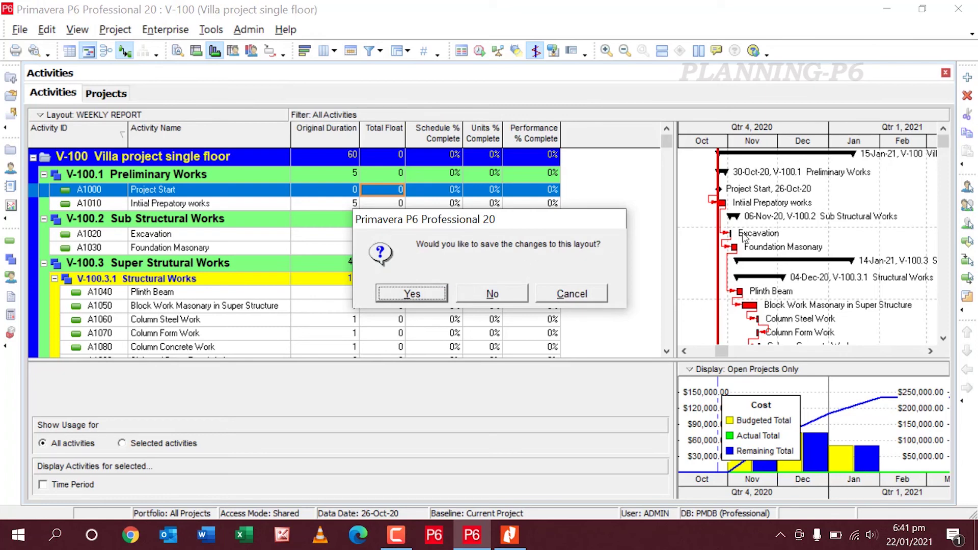
left_click(489, 296)
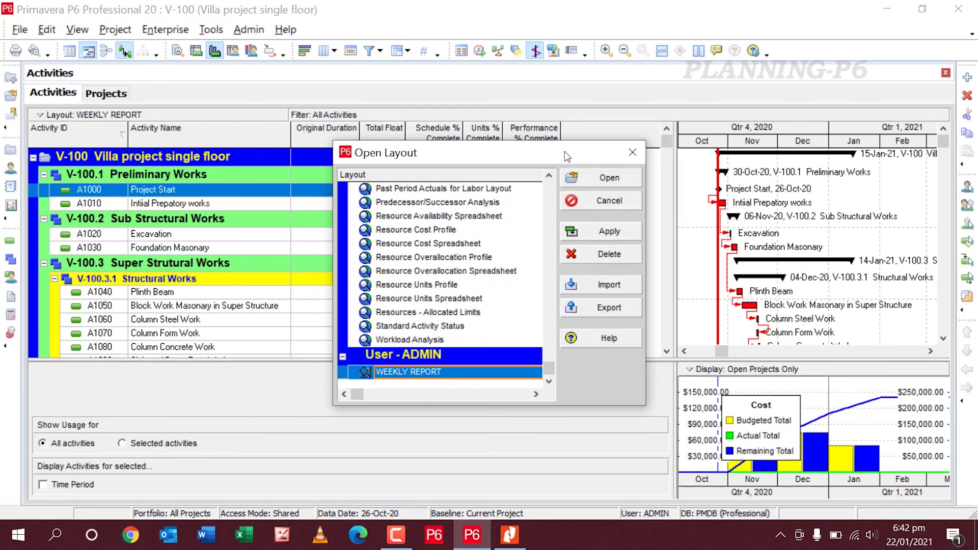
left_click_drag(565, 158, 573, 235)
left_click(618, 308)
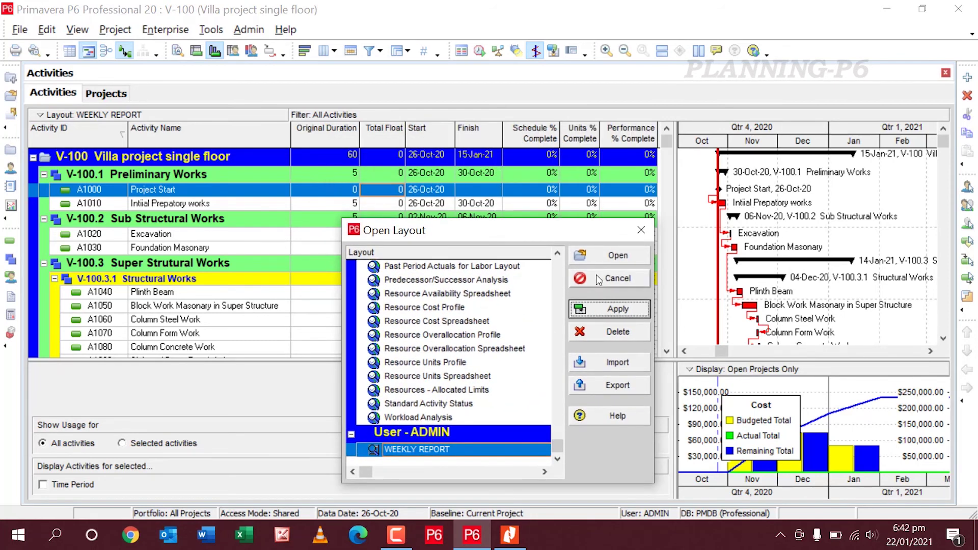
left_click(606, 259)
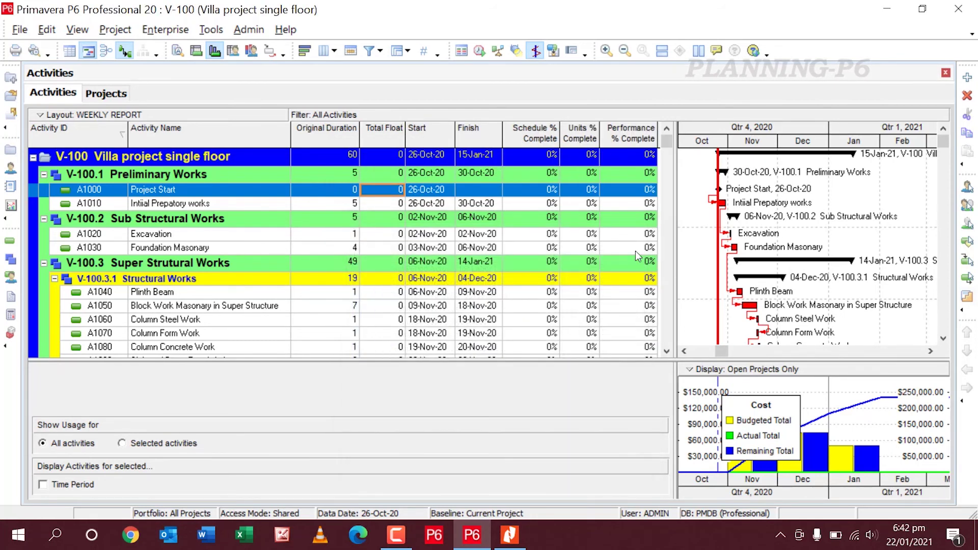